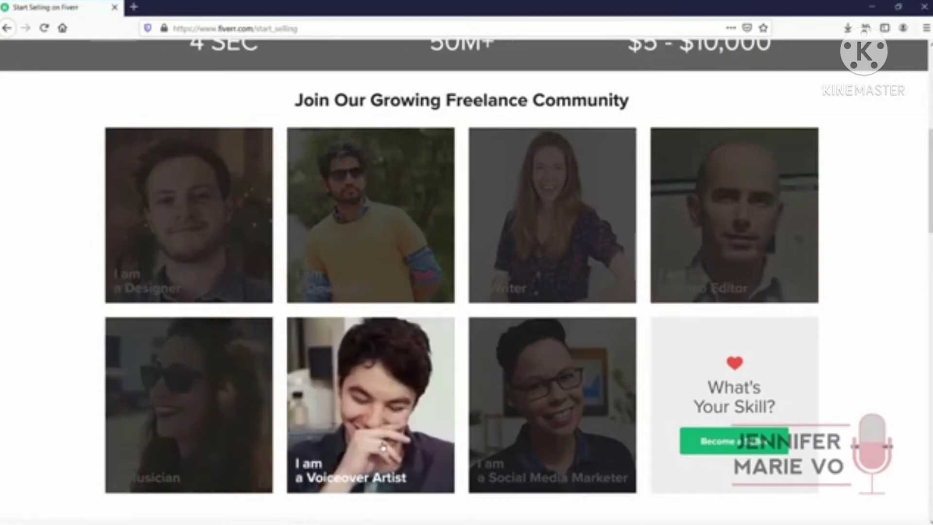
Start the Become a Seller sign-up and enter the saved e-mail address
{"action": "scroll", "coordinate": [529, 424], "scroll_direction": "down", "scroll_amount": 1}
{"action": "scroll", "coordinate": [528, 425], "scroll_direction": "down", "scroll_amount": 4}
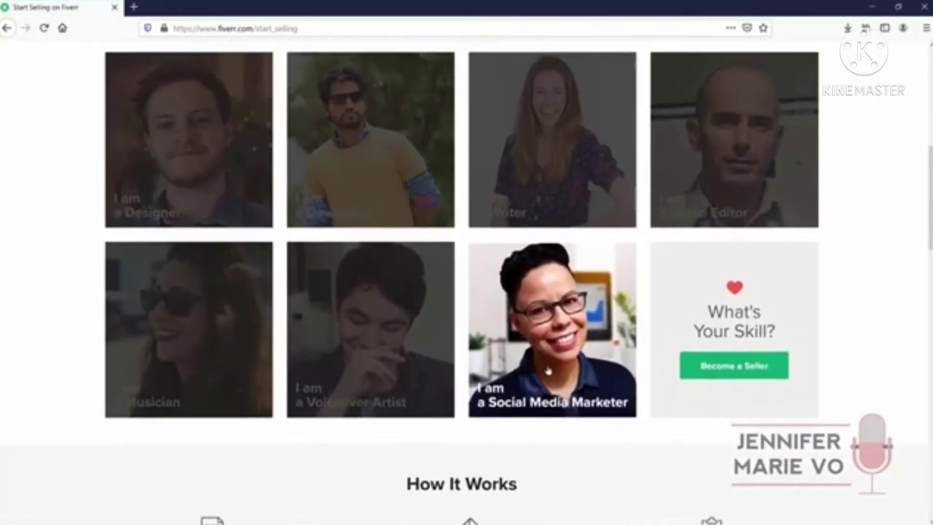
{"action": "scroll", "coordinate": [537, 308], "scroll_direction": "up", "scroll_amount": 2}
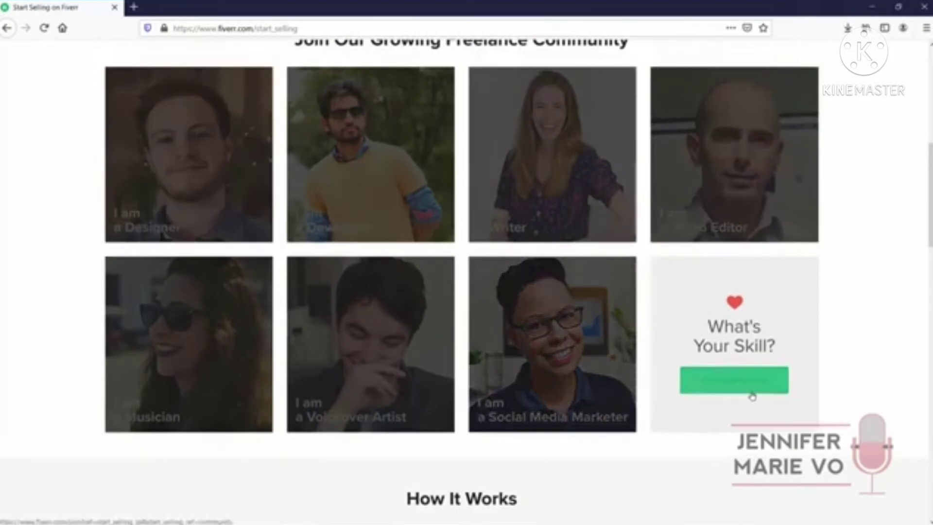
{"action": "left_click", "coordinate": [751, 394]}
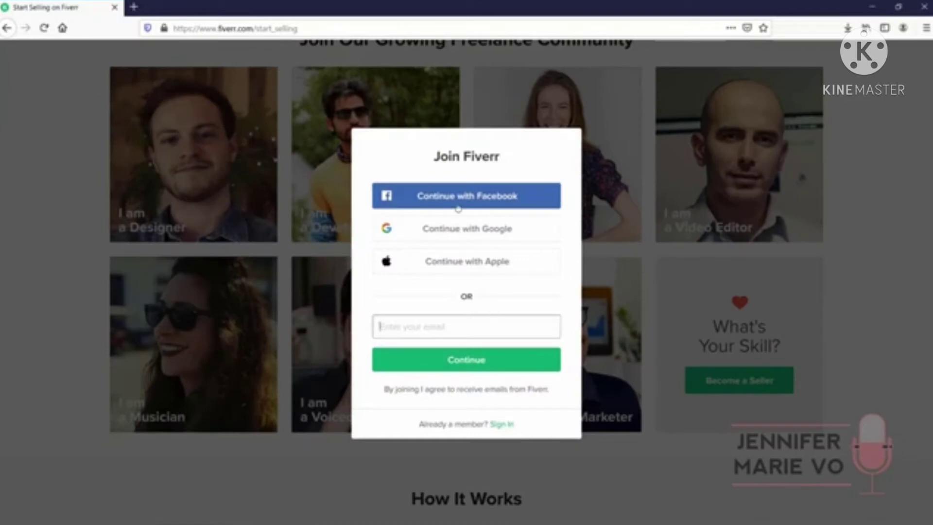
{"action": "left_click", "coordinate": [489, 330]}
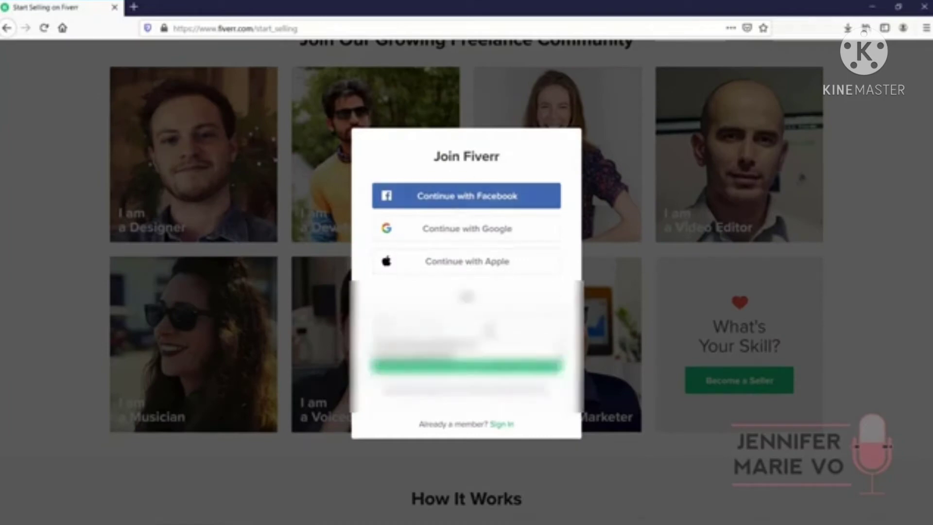
{"action": "left_click", "coordinate": [491, 331]}
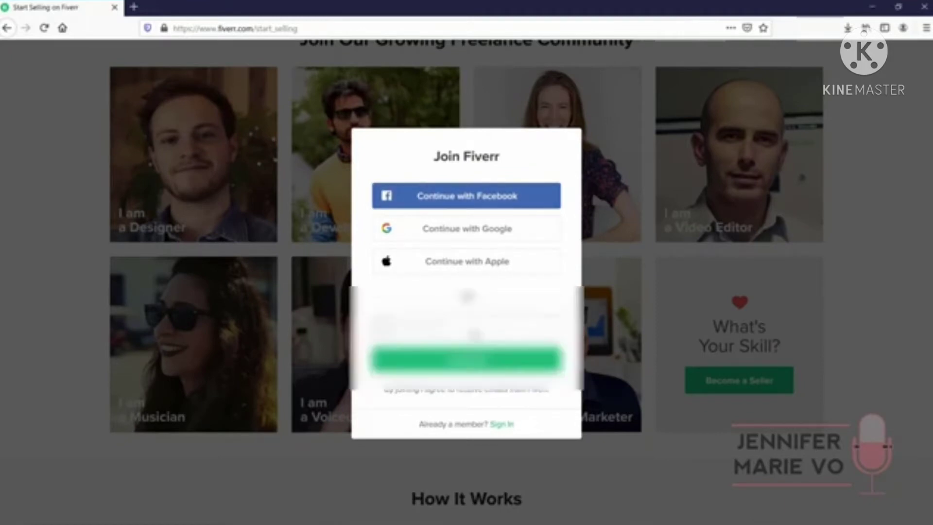
{"action": "left_click", "coordinate": [475, 332]}
{"action": "left_click", "coordinate": [480, 347]}
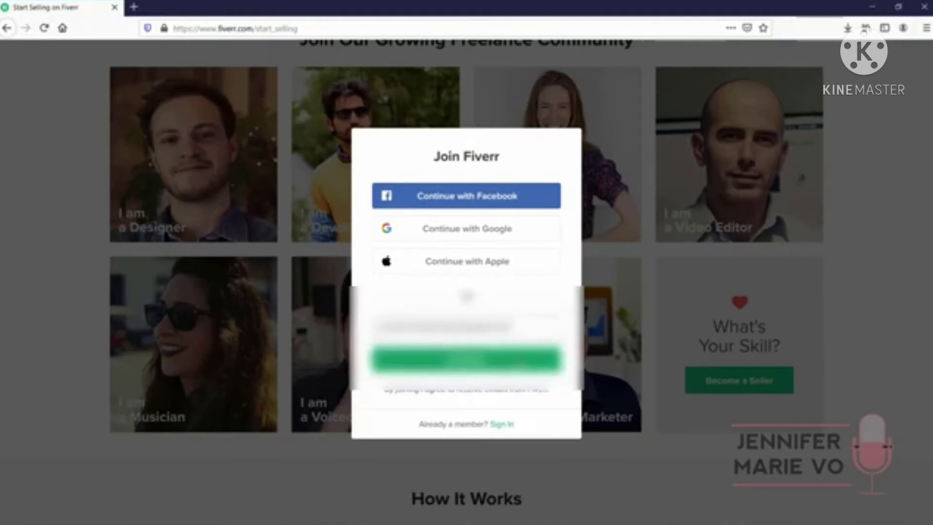
{"action": "left_click", "coordinate": [440, 362]}
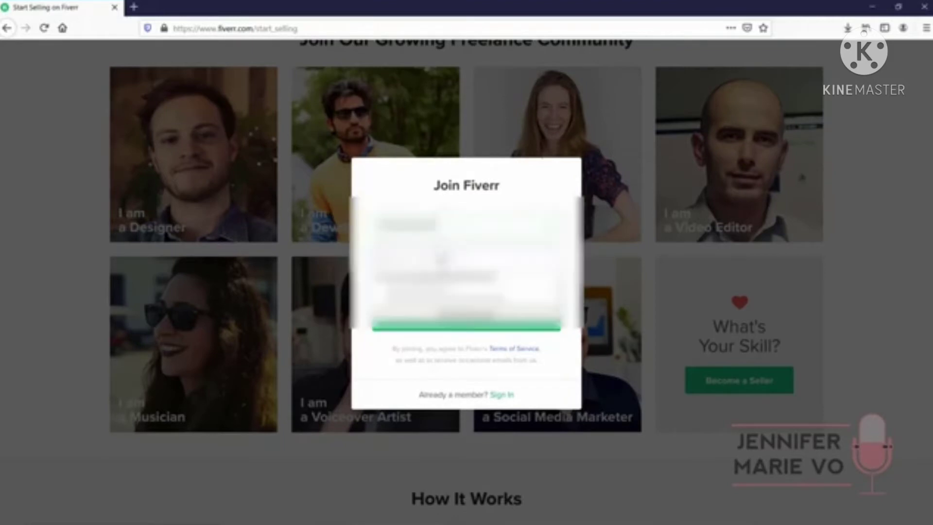
Fill in the suggested password and submit the Join form
{"action": "left_click", "coordinate": [442, 259]}
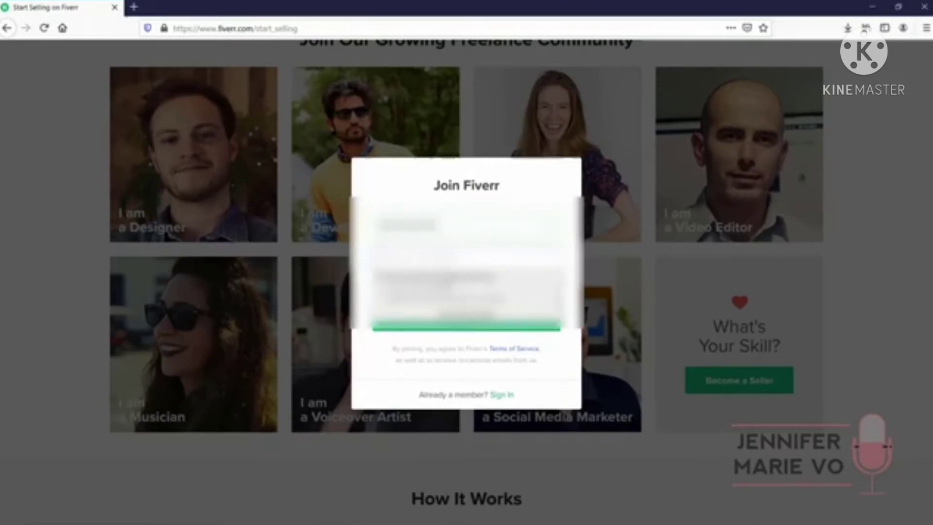
{"action": "left_click", "coordinate": [442, 288]}
{"action": "left_click", "coordinate": [468, 318]}
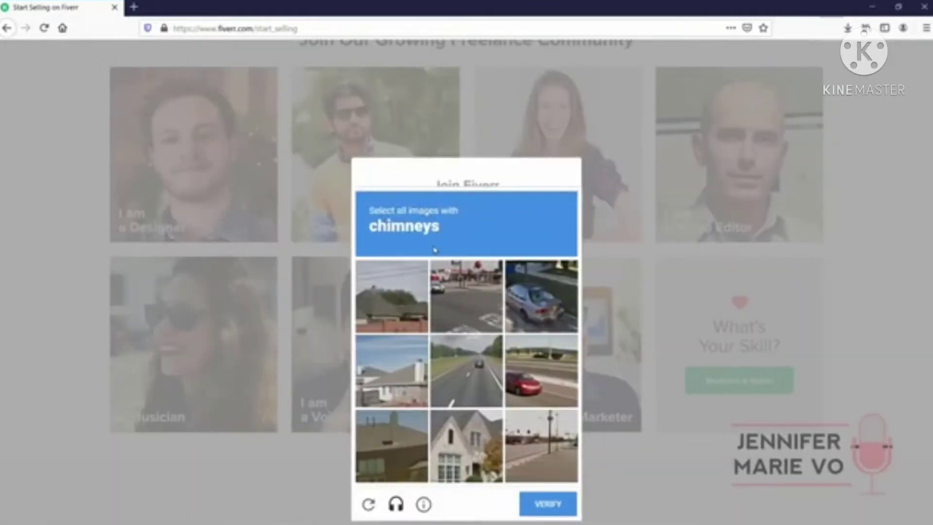
Solve the captcha by marking the three chimney images and verify
{"action": "left_click", "coordinate": [392, 296]}
{"action": "left_click", "coordinate": [391, 370]}
{"action": "left_click", "coordinate": [392, 446]}
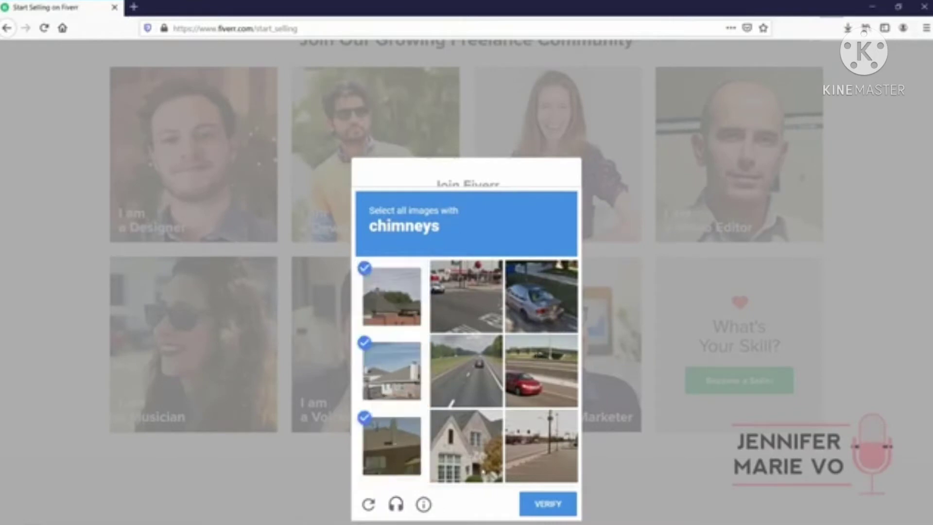
{"action": "left_click", "coordinate": [542, 508]}
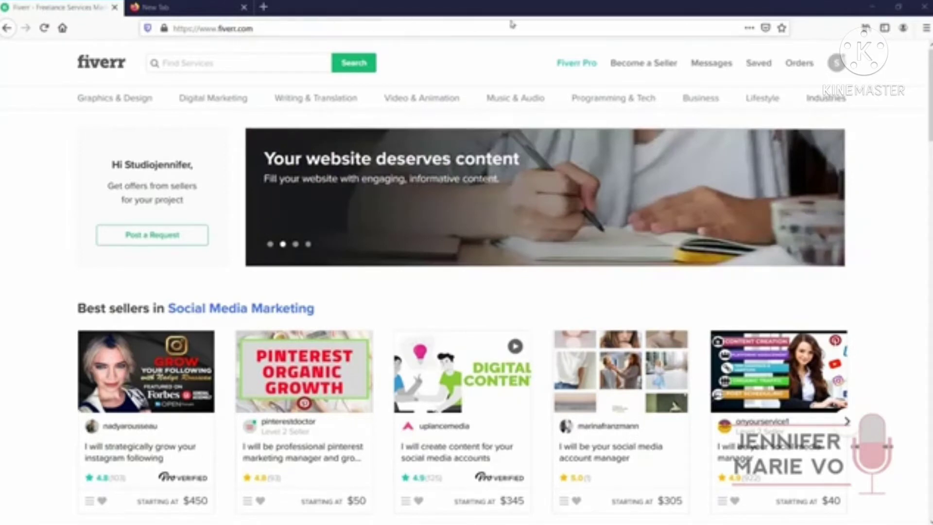
Open Become a Seller and start onboarding from the What's Your Skill? card
{"action": "left_click", "coordinate": [638, 64]}
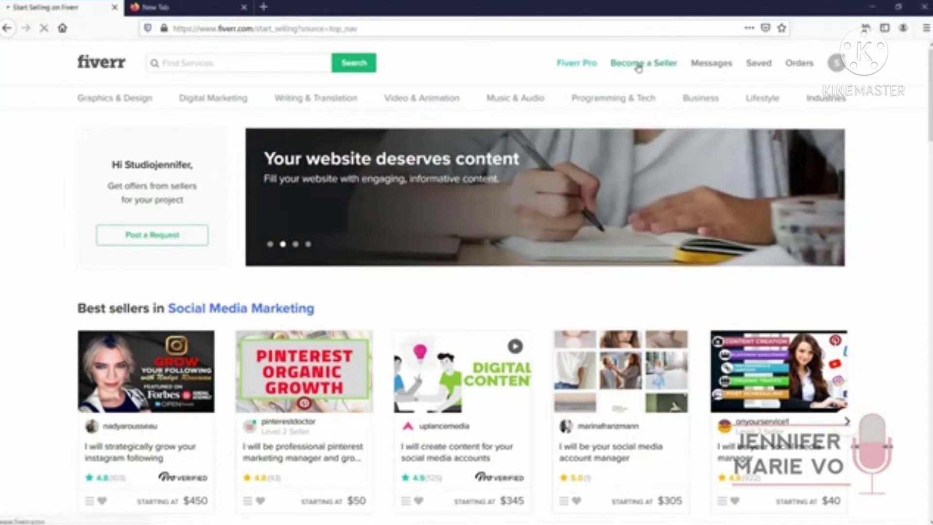
{"action": "scroll", "coordinate": [638, 68], "scroll_direction": "down", "scroll_amount": 10}
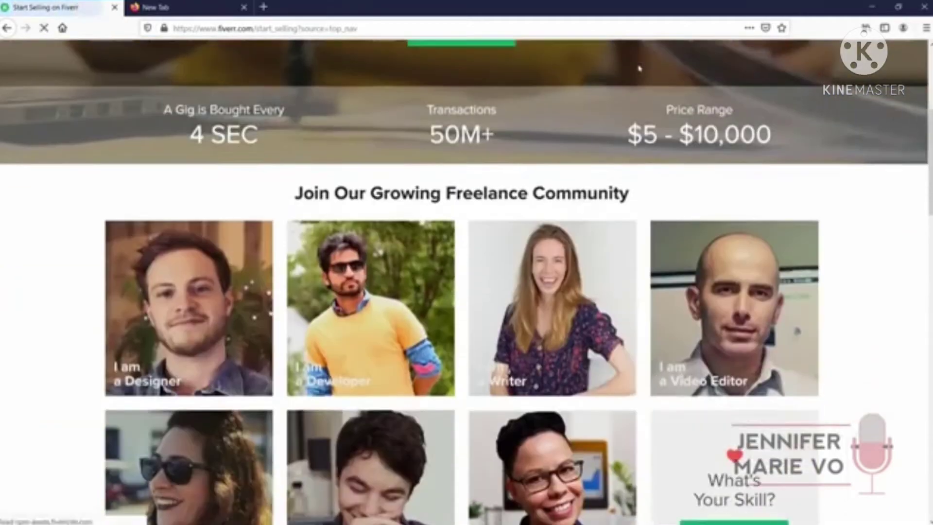
{"action": "left_click", "coordinate": [723, 244]}
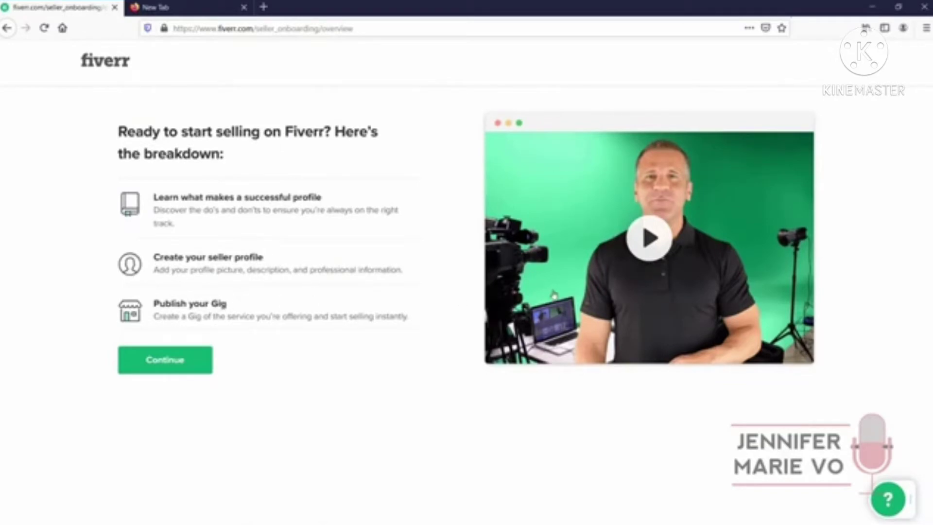
Continue through the profile tips and steer-clear pages to the Personal Info form
{"action": "left_click", "coordinate": [194, 362]}
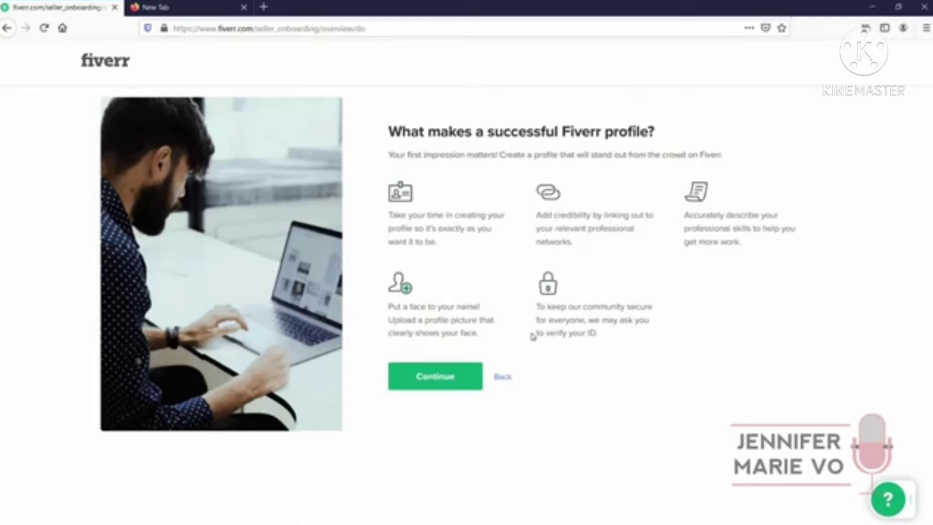
{"action": "left_click", "coordinate": [453, 380]}
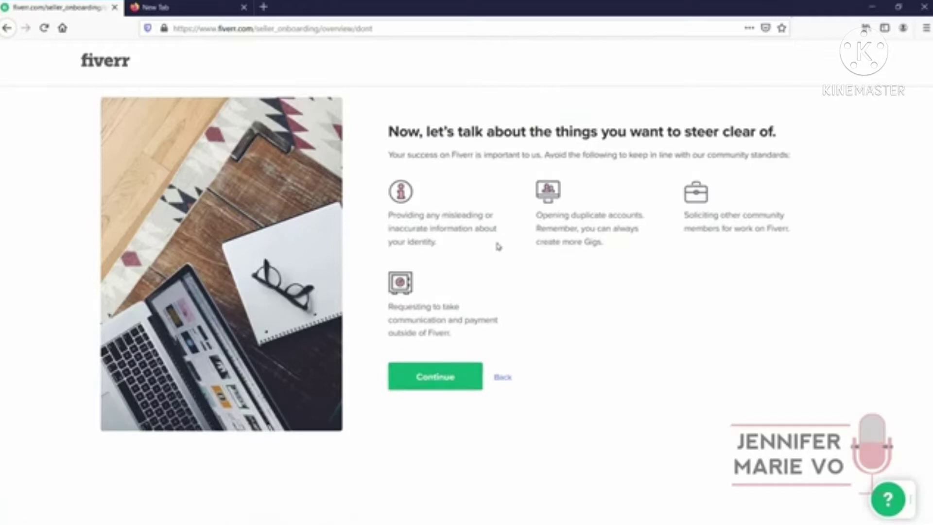
{"action": "left_click", "coordinate": [447, 367]}
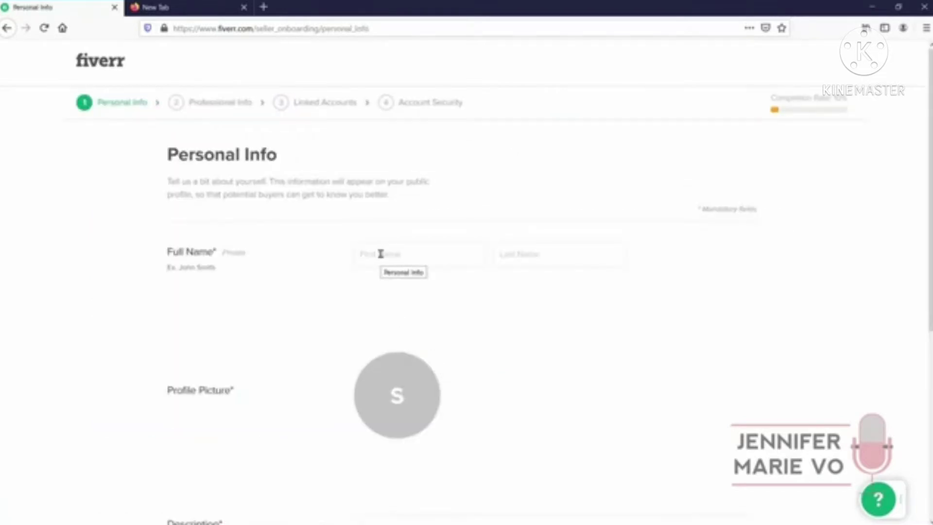
Enter the seller's first and last name and upload a profile picture
{"action": "left_click", "coordinate": [396, 255]}
{"action": "key", "text": "Tab"}
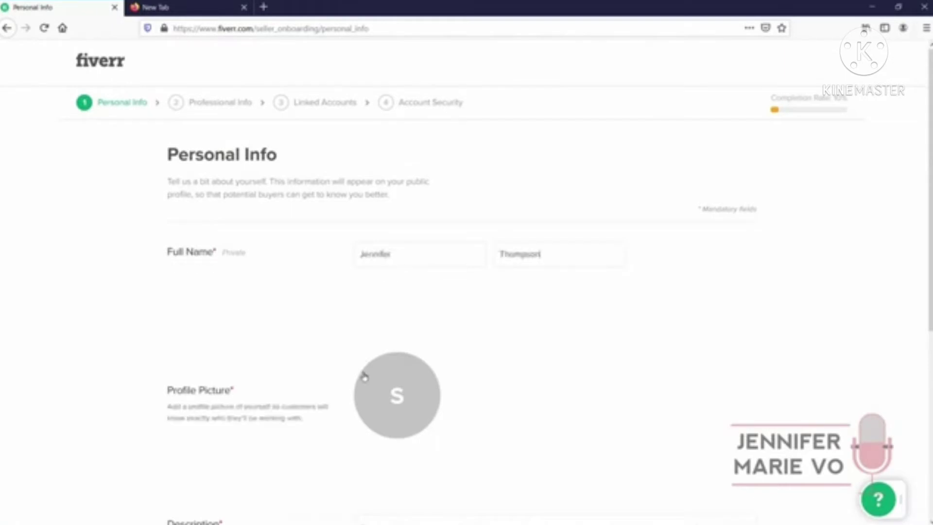
{"action": "left_click", "coordinate": [398, 402]}
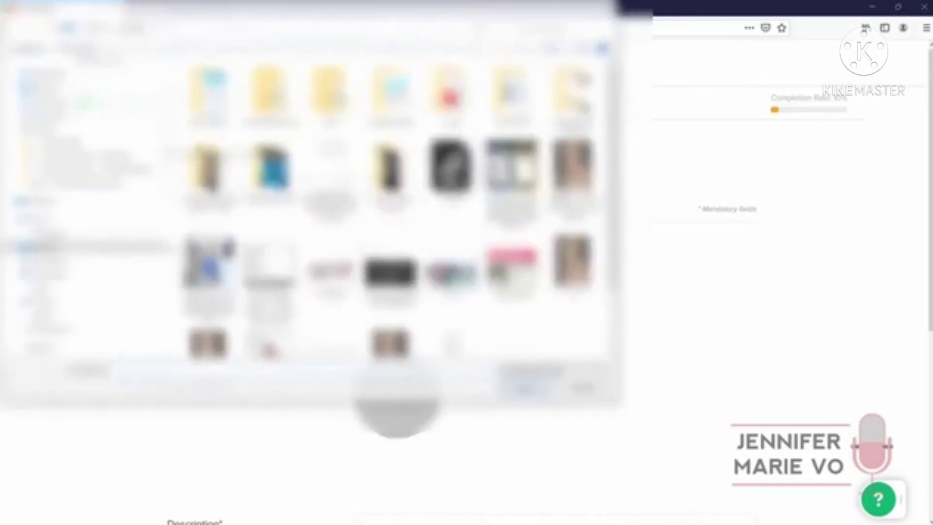
{"action": "key", "text": "Escape"}
Paste the prepared paragraph as the profile description
{"action": "scroll", "coordinate": [484, 345], "scroll_direction": "down", "scroll_amount": 3}
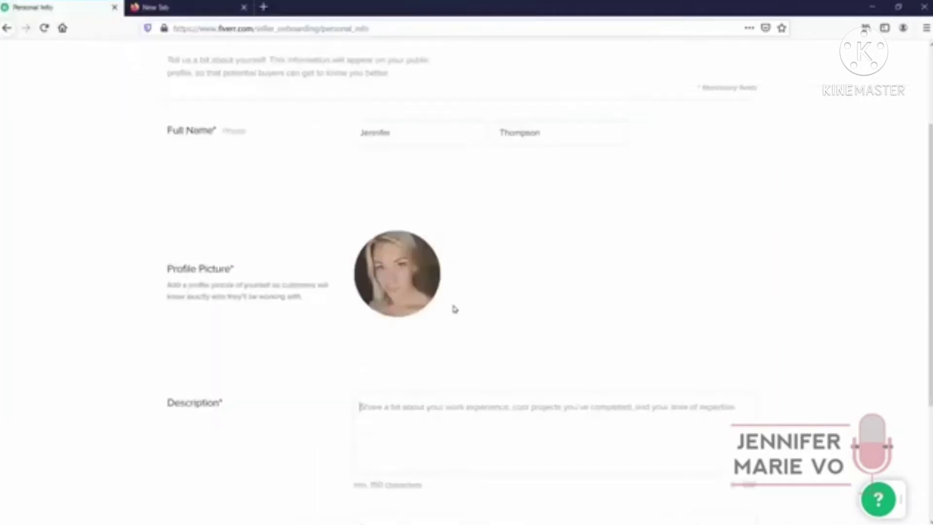
{"action": "scroll", "coordinate": [456, 309], "scroll_direction": "down", "scroll_amount": 4}
{"action": "left_click", "coordinate": [415, 254]}
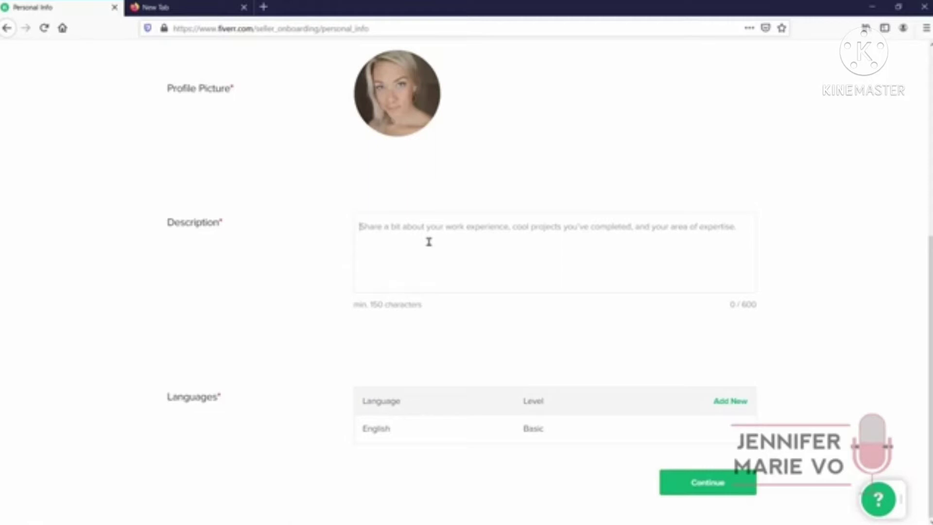
{"action": "type", "text": "I am a freelance graphic artist from Canada and have been designing websites, graphics, and logos for my clients for nearly 5 years. I take pride in my work and always deliver top quality until my clients are satisfied with the end result."}
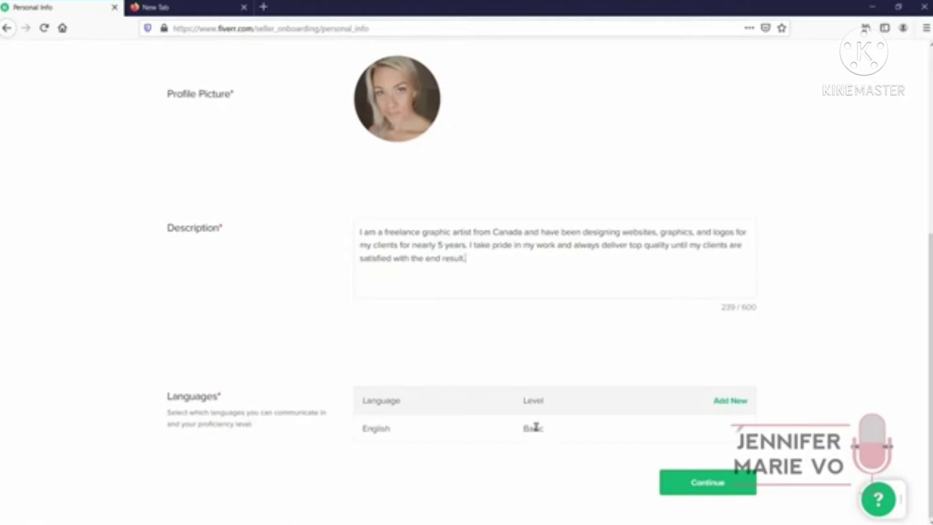
Change English proficiency to Native/Bilingual and save it
{"action": "left_click", "coordinate": [750, 429]}
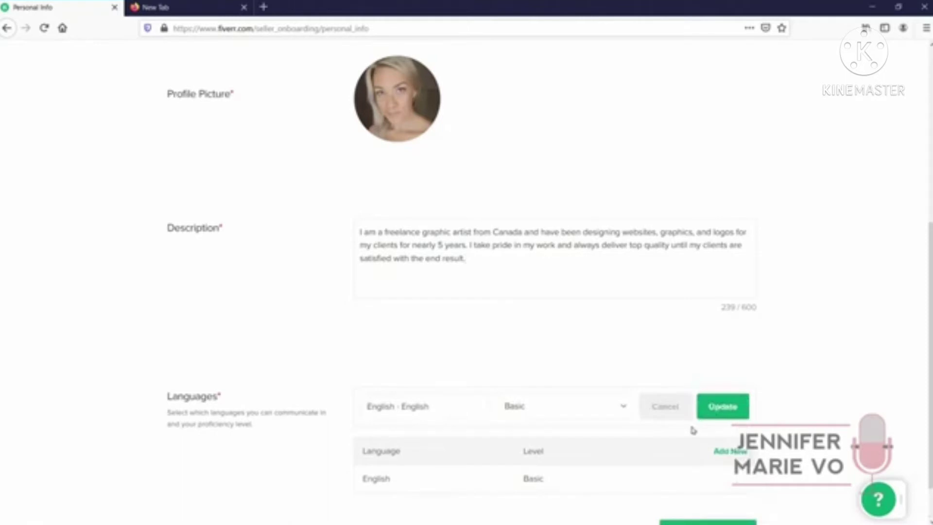
{"action": "scroll", "coordinate": [694, 428], "scroll_direction": "down", "scroll_amount": 1}
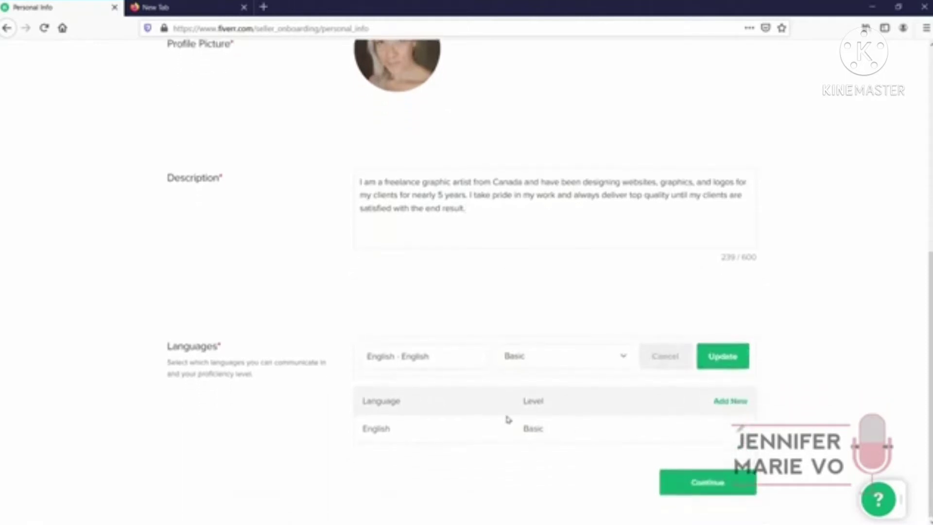
{"action": "left_click", "coordinate": [548, 362]}
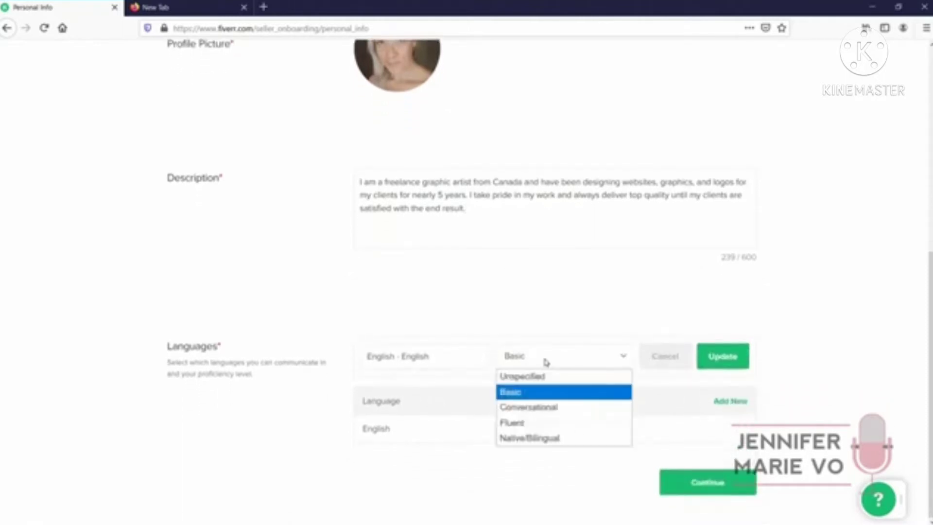
{"action": "left_click", "coordinate": [562, 439]}
{"action": "left_click", "coordinate": [722, 367]}
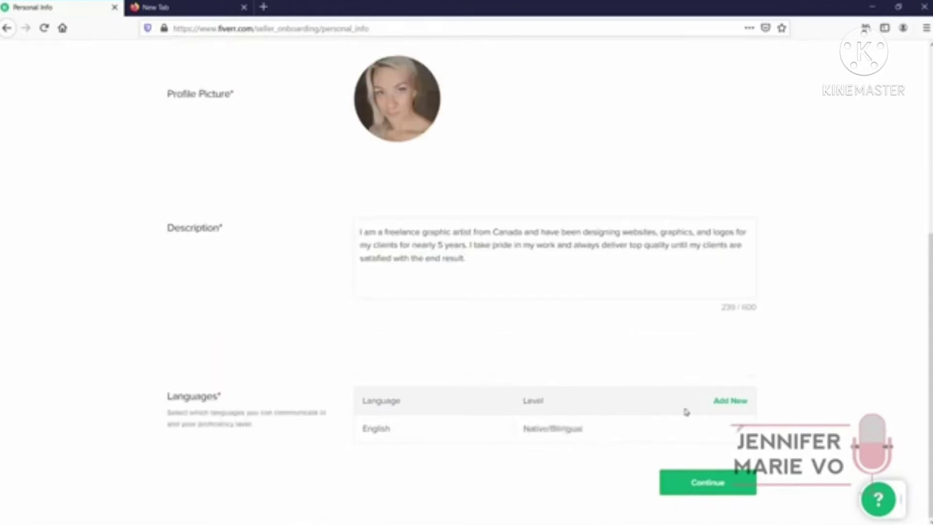
Add Spanish at Fluent level and continue to Professional Info
{"action": "left_click", "coordinate": [725, 402]}
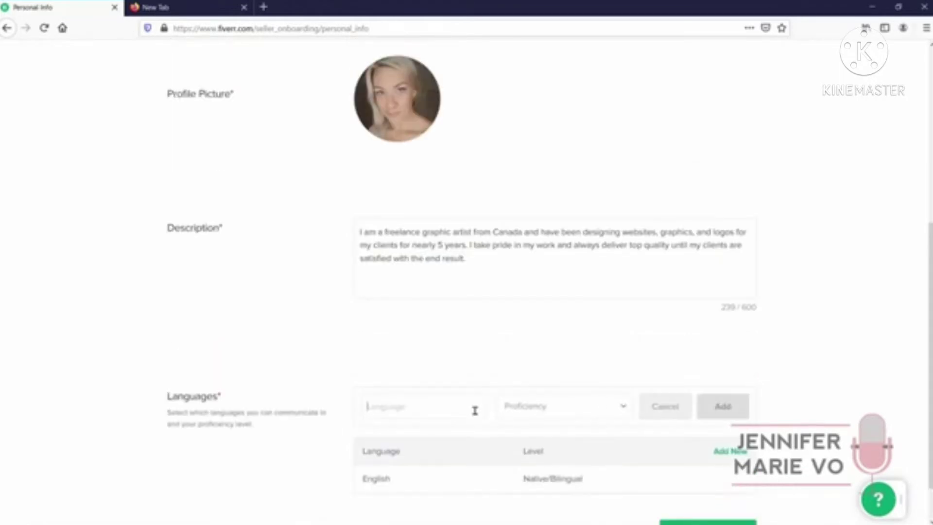
{"action": "type", "text": "Span"}
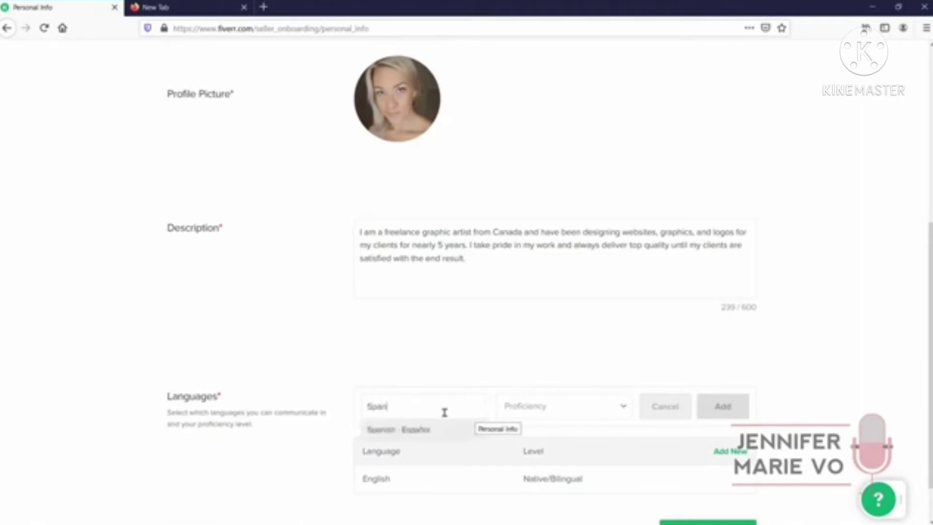
{"action": "left_click", "coordinate": [416, 429]}
{"action": "left_click", "coordinate": [561, 410]}
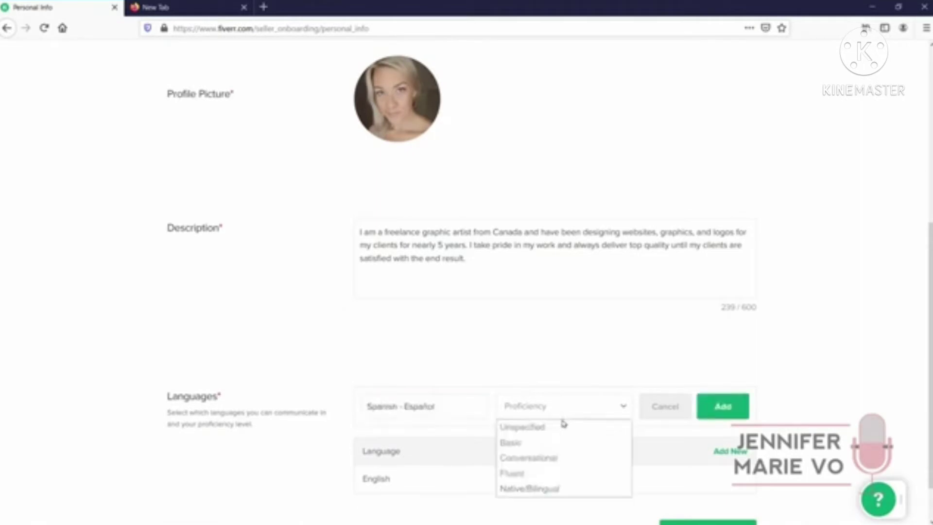
{"action": "left_click", "coordinate": [563, 473]}
{"action": "left_click", "coordinate": [732, 411]}
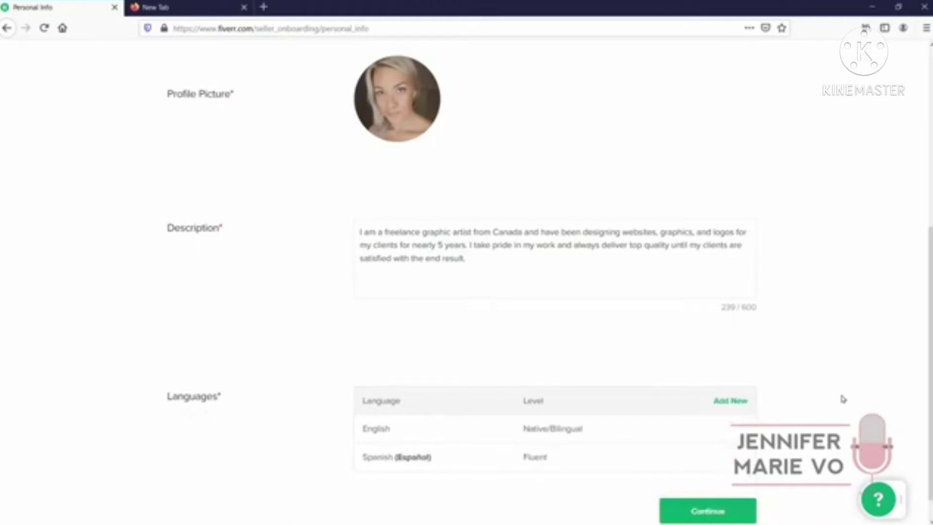
{"action": "scroll", "coordinate": [844, 398], "scroll_direction": "down", "scroll_amount": 1}
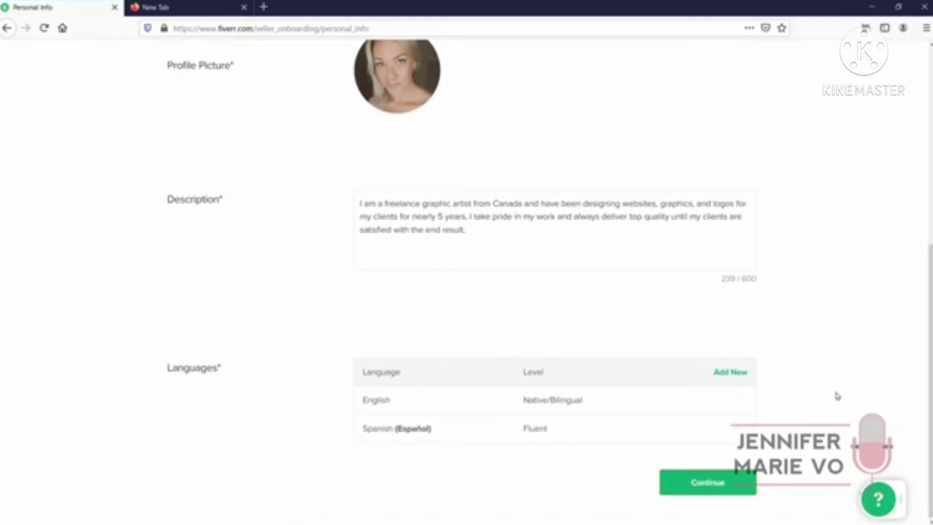
{"action": "left_click", "coordinate": [743, 485]}
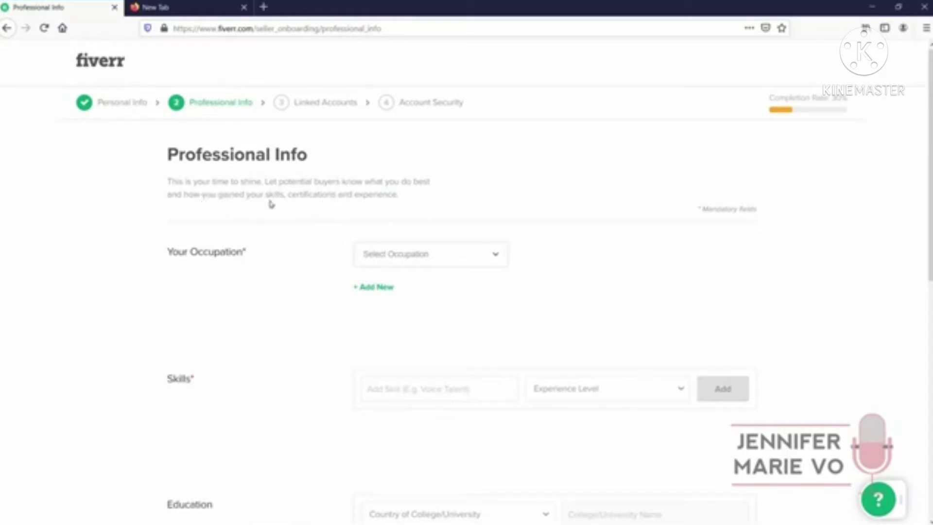
Set the occupation to Graphics & Design from 2015 to 2020
{"action": "left_click", "coordinate": [440, 252]}
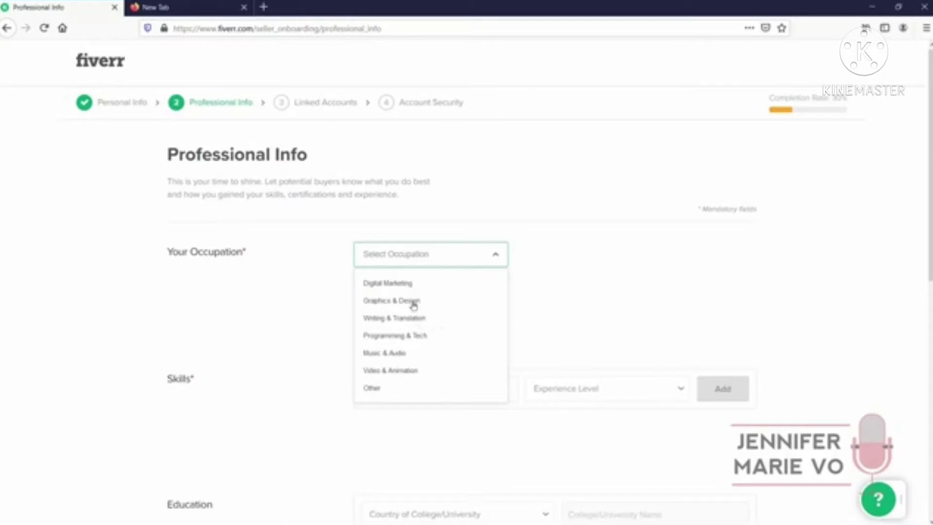
{"action": "left_click", "coordinate": [413, 304]}
{"action": "left_click", "coordinate": [567, 260]}
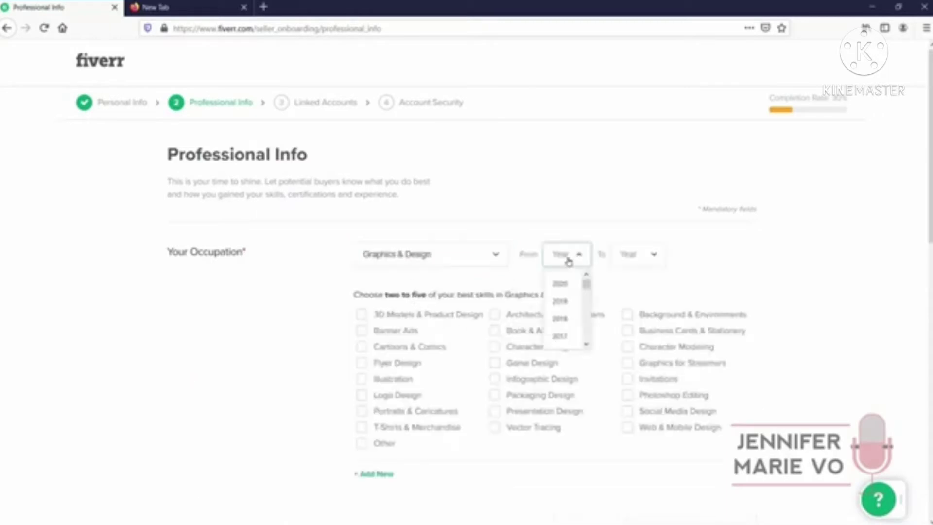
{"action": "scroll", "coordinate": [568, 324], "scroll_direction": "down", "scroll_amount": 2}
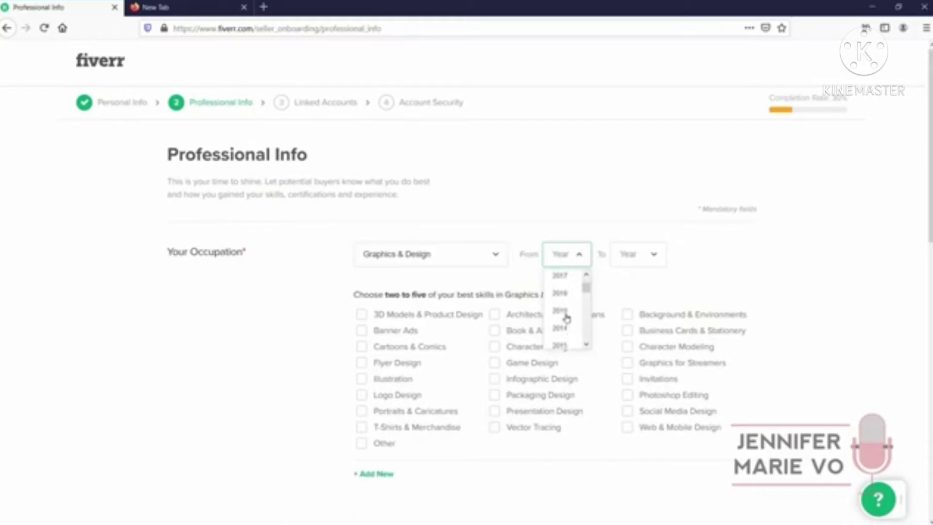
{"action": "left_click", "coordinate": [565, 314]}
{"action": "left_click", "coordinate": [645, 260]}
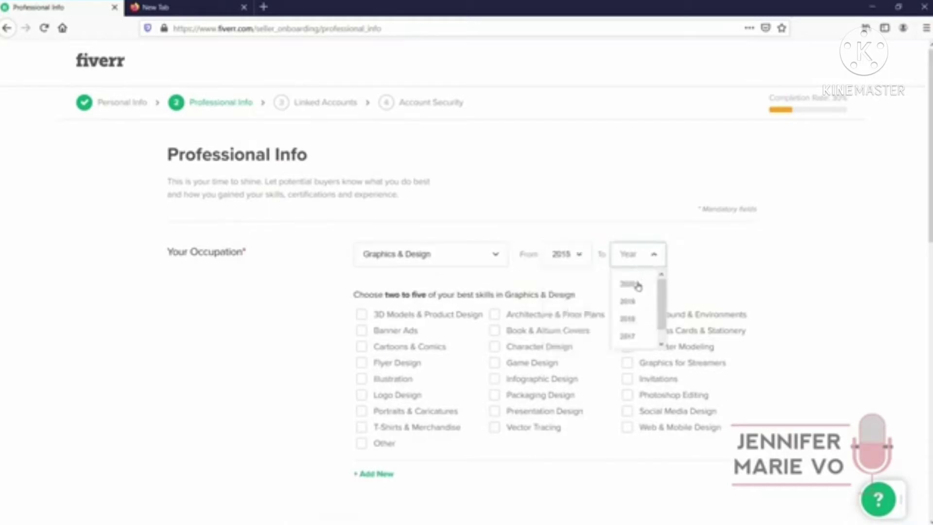
{"action": "left_click", "coordinate": [634, 286]}
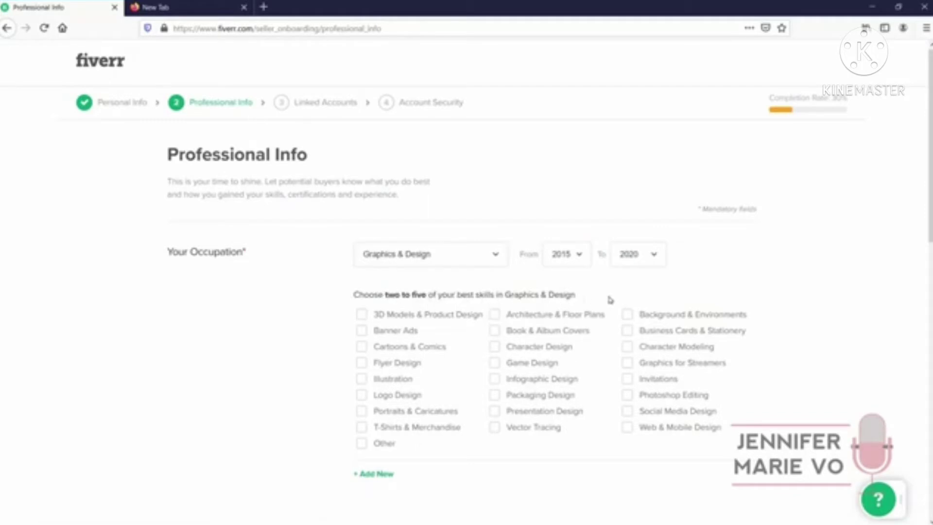
{"action": "left_click", "coordinate": [452, 264]}
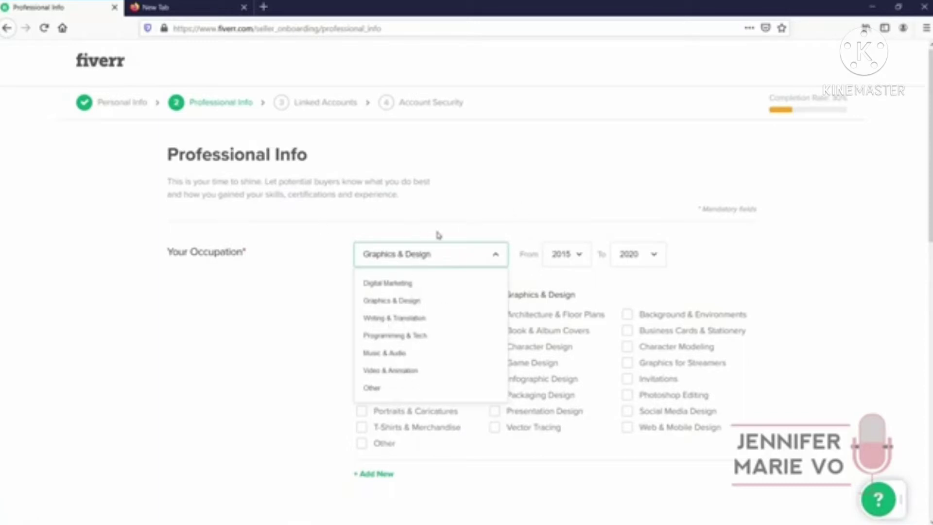
{"action": "left_click", "coordinate": [345, 262]}
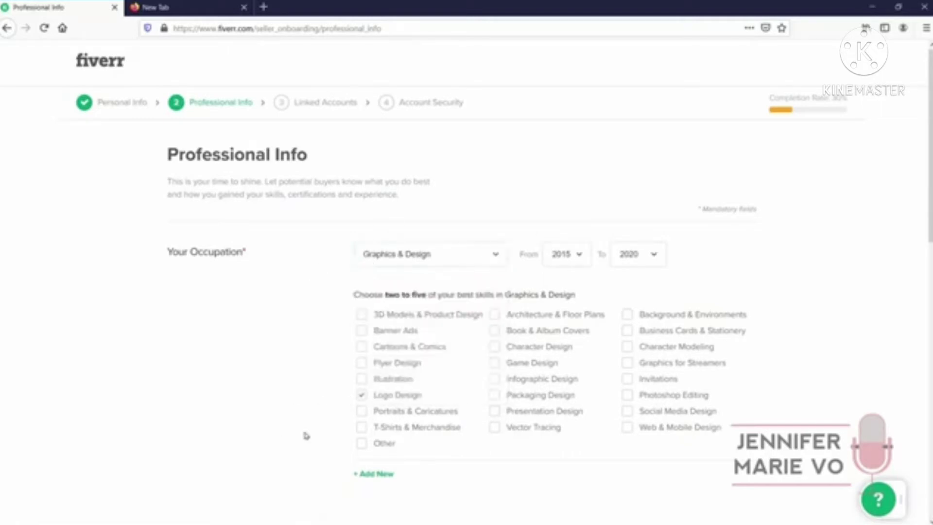
Tick Presentation Design, Social Media Design, Invitations and Web & Mobile Design specialties
{"action": "left_click", "coordinate": [496, 412]}
{"action": "left_click", "coordinate": [626, 412]}
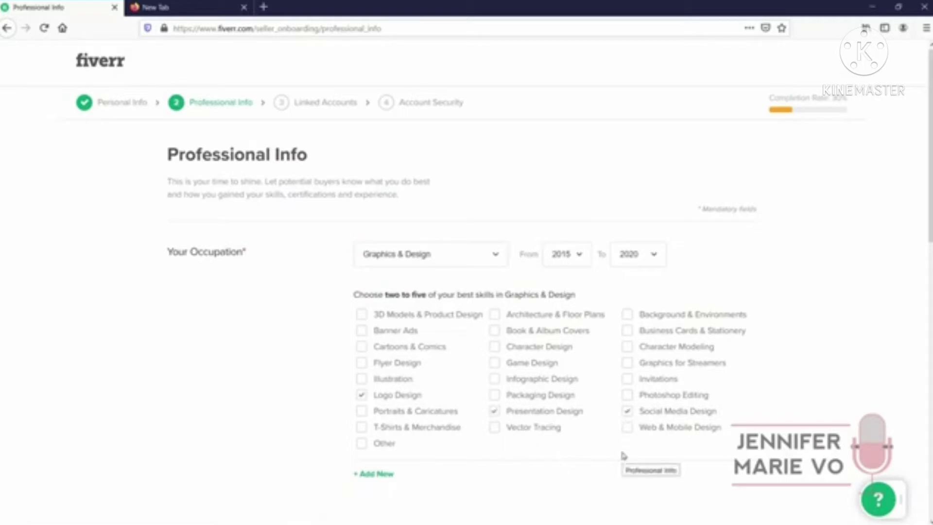
{"action": "left_click", "coordinate": [628, 380]}
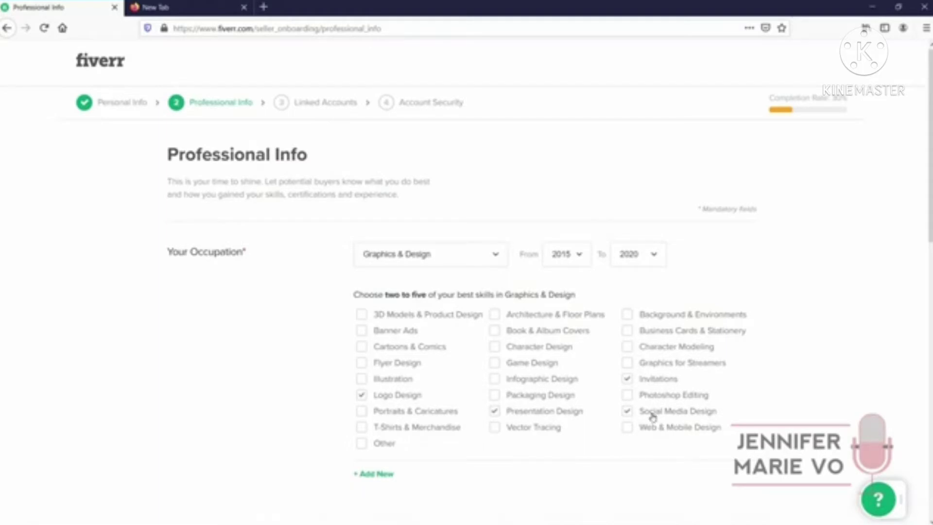
{"action": "left_click", "coordinate": [627, 429]}
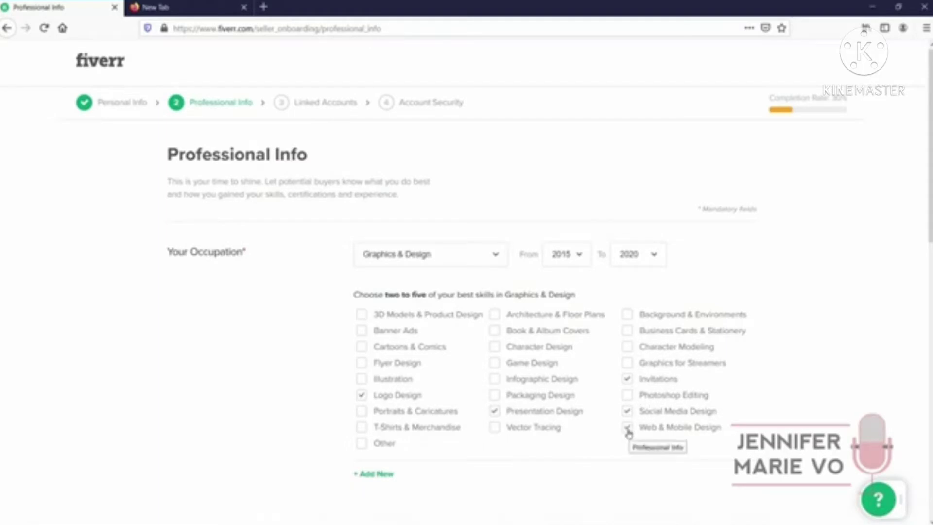
{"action": "scroll", "coordinate": [485, 400], "scroll_direction": "down", "scroll_amount": 3}
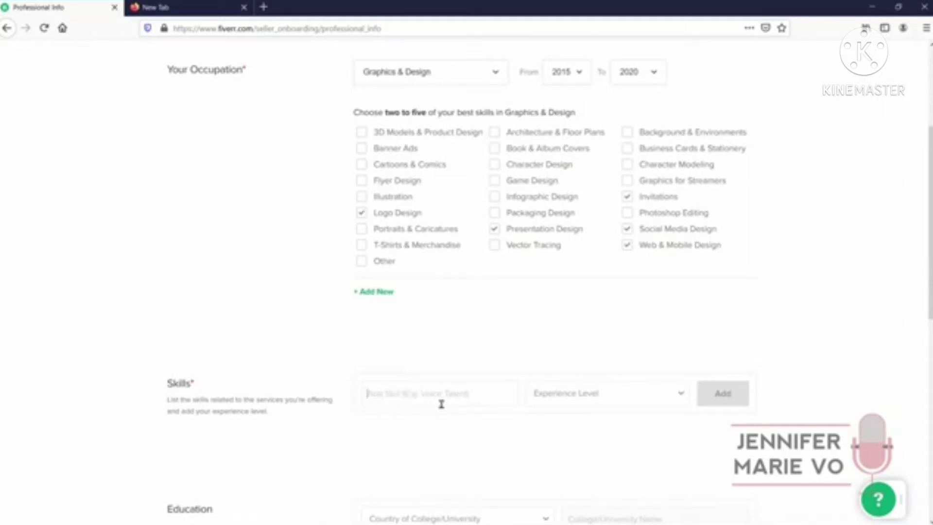
Add Logo Design, Photo Editing and Adobe Photoshop skills at Expert level
{"action": "type", "text": "Logo"}
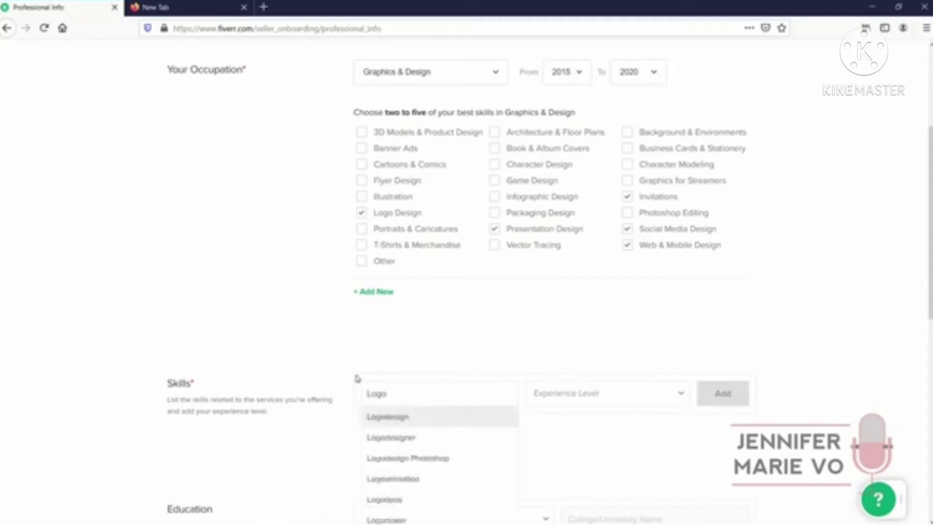
{"action": "left_click", "coordinate": [387, 416]}
{"action": "left_click", "coordinate": [607, 394]}
{"action": "left_click", "coordinate": [608, 443]}
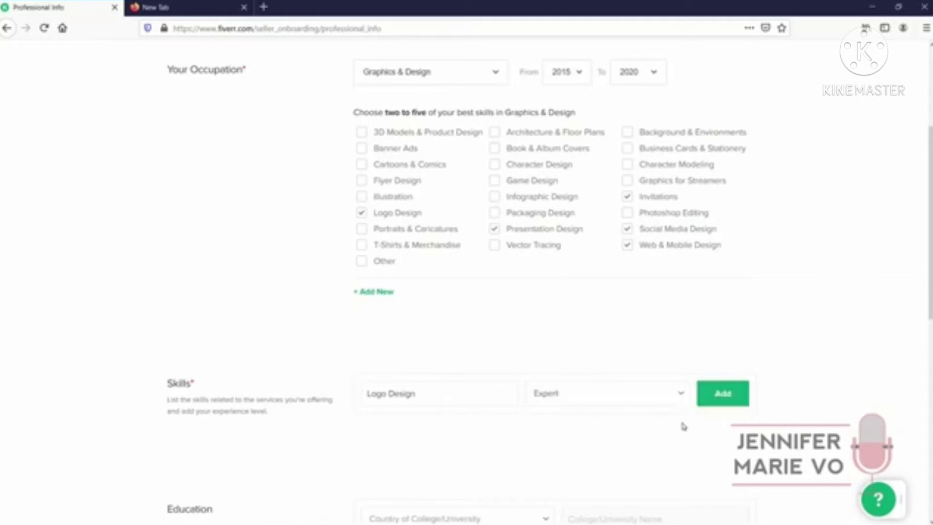
{"action": "left_click", "coordinate": [736, 403]}
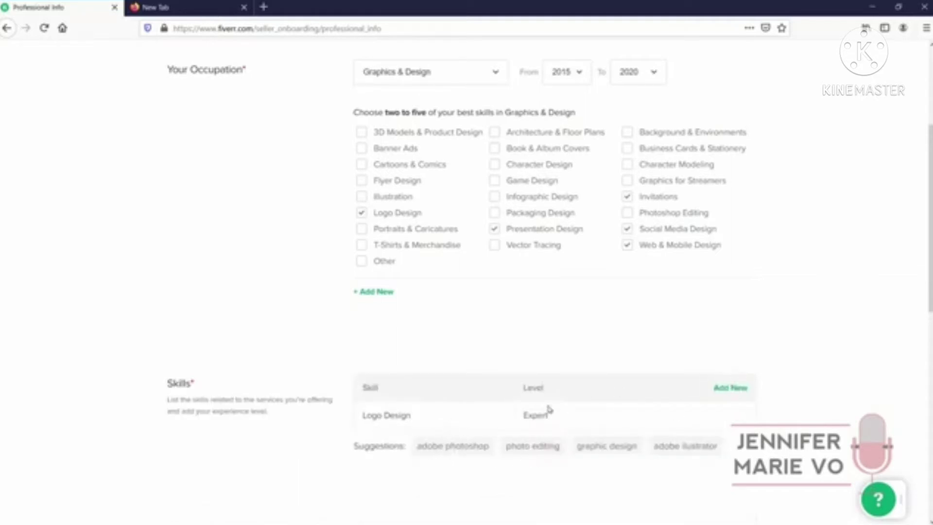
{"action": "left_click", "coordinate": [523, 446]}
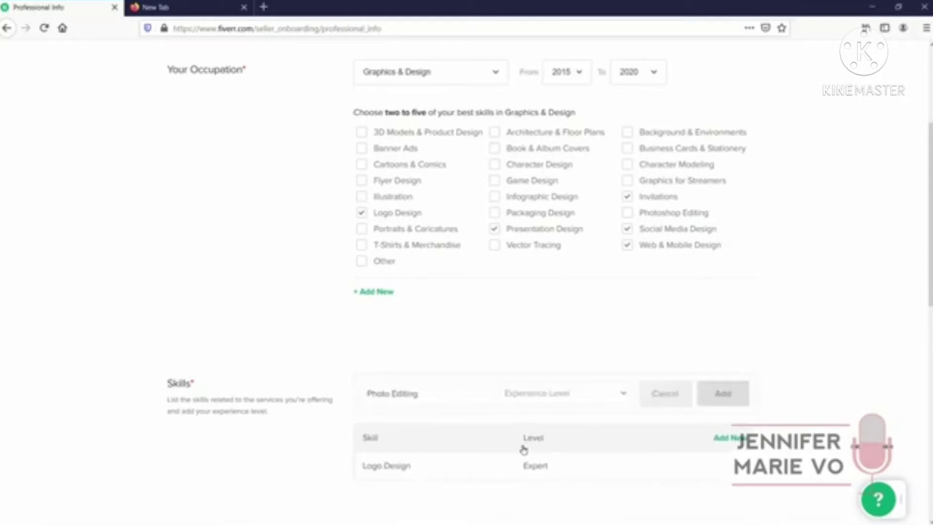
{"action": "left_click", "coordinate": [612, 391]}
{"action": "left_click", "coordinate": [592, 443]}
{"action": "left_click", "coordinate": [722, 393]}
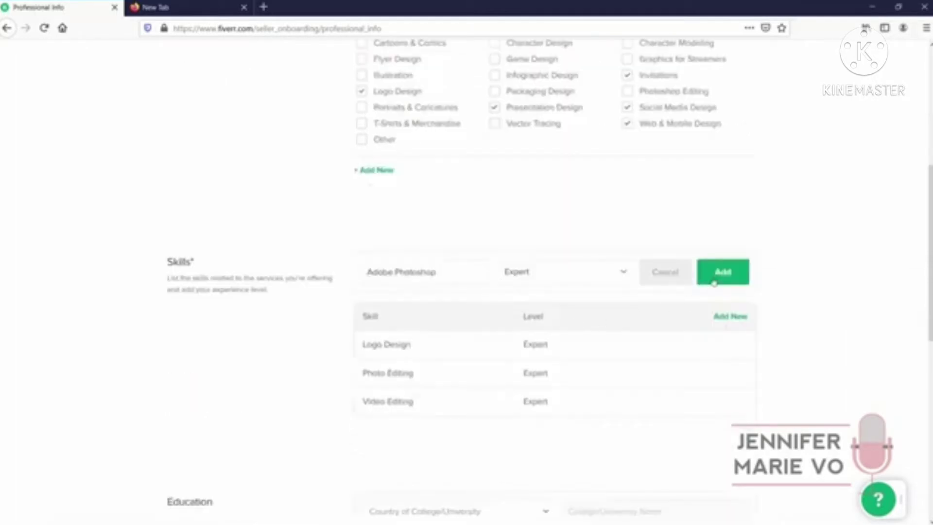
{"action": "left_click", "coordinate": [719, 275]}
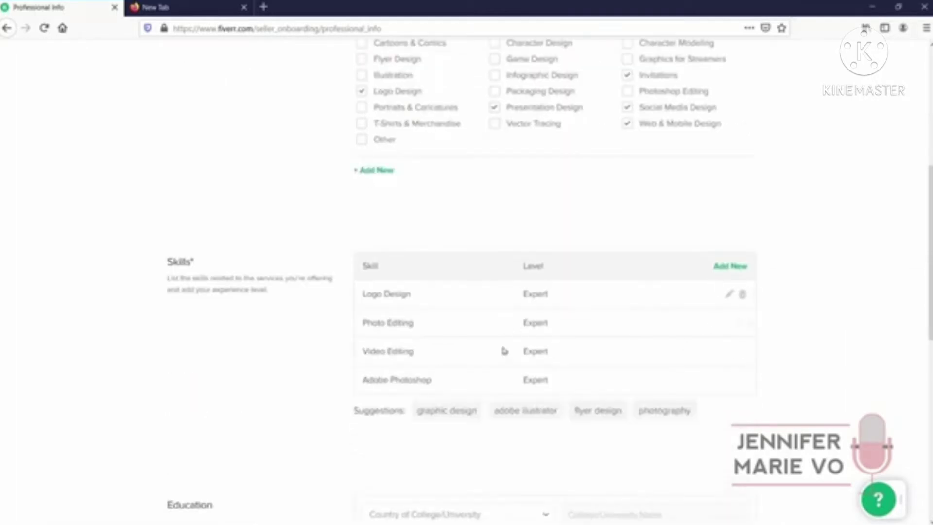
{"action": "scroll", "coordinate": [697, 430], "scroll_direction": "down", "scroll_amount": 5}
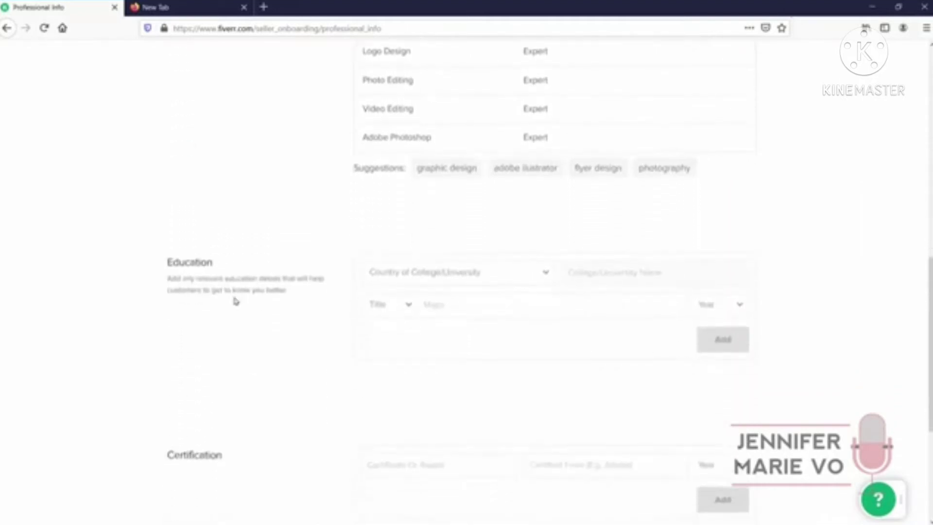
Leave Education, Certification and Personal Website empty and continue to Linked Accounts
{"action": "left_click", "coordinate": [468, 281]}
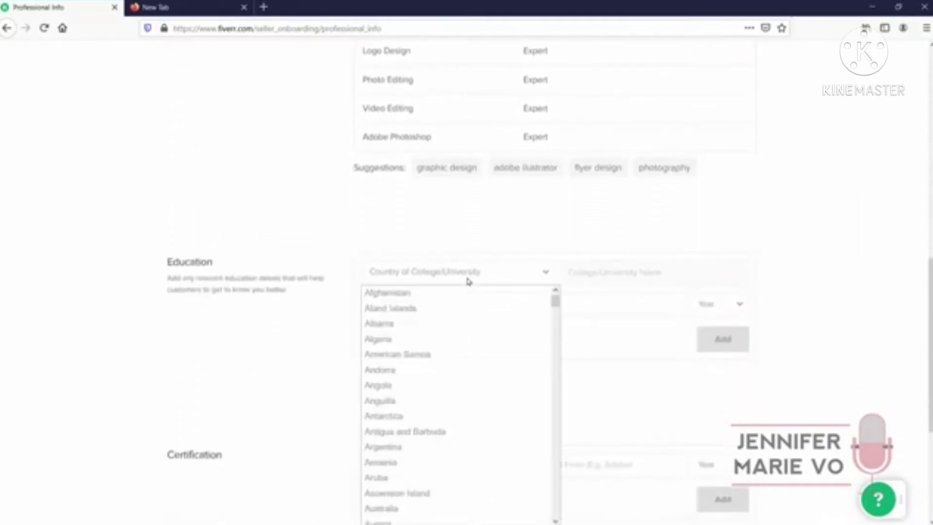
{"action": "left_click", "coordinate": [509, 239]}
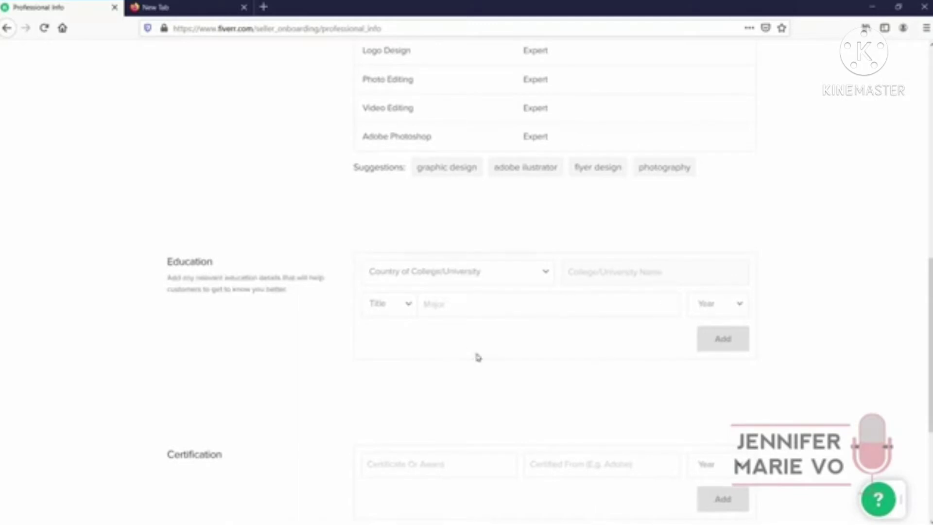
{"action": "scroll", "coordinate": [476, 358], "scroll_direction": "down", "scroll_amount": 1}
{"action": "scroll", "coordinate": [391, 411], "scroll_direction": "down", "scroll_amount": 2}
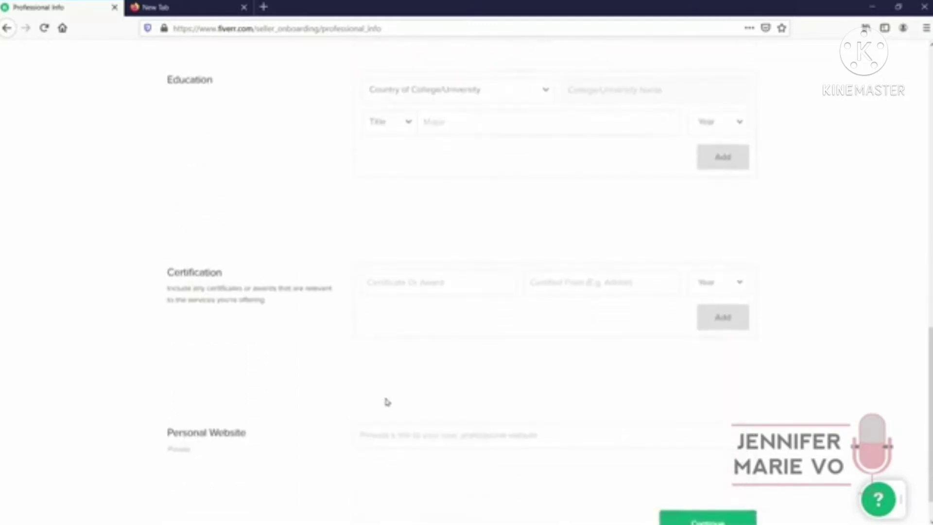
{"action": "scroll", "coordinate": [384, 395], "scroll_direction": "up", "scroll_amount": 6}
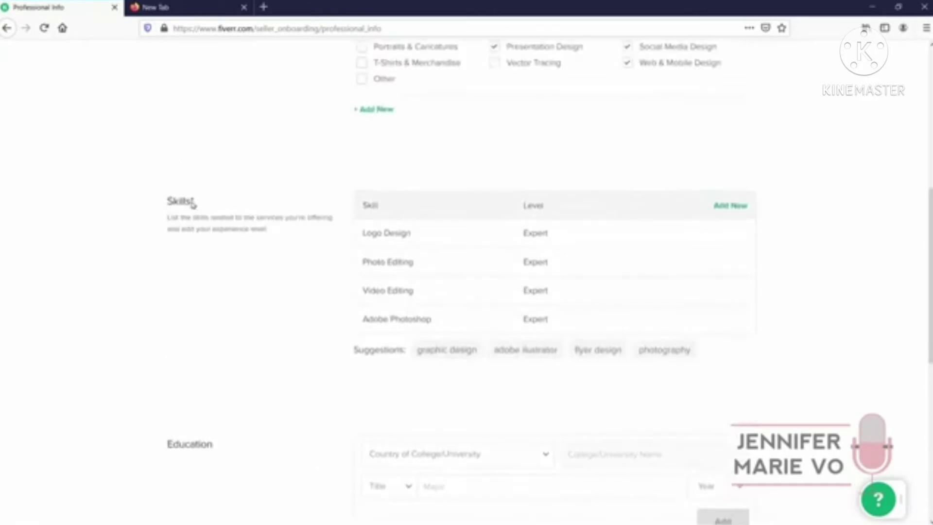
{"action": "scroll", "coordinate": [192, 371], "scroll_direction": "down", "scroll_amount": 5}
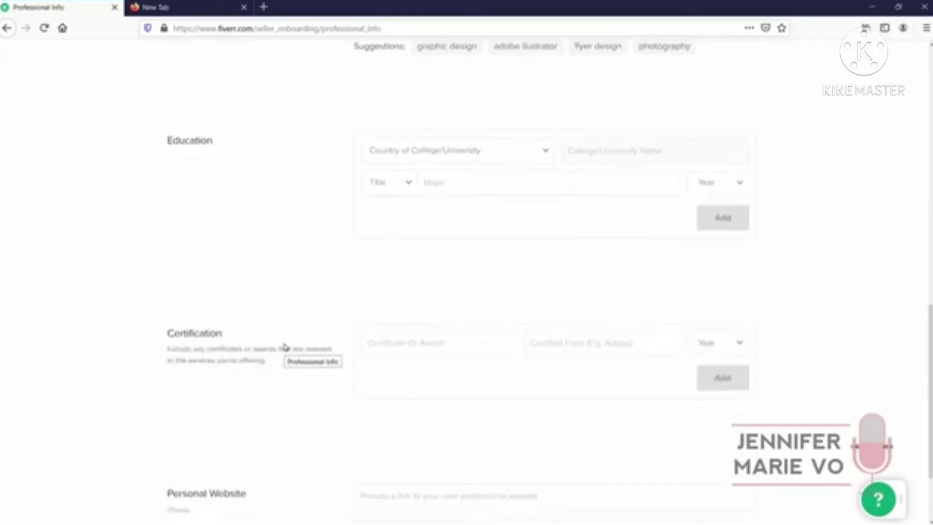
{"action": "scroll", "coordinate": [285, 347], "scroll_direction": "down", "scroll_amount": 1}
{"action": "scroll", "coordinate": [285, 347], "scroll_direction": "down", "scroll_amount": 1}
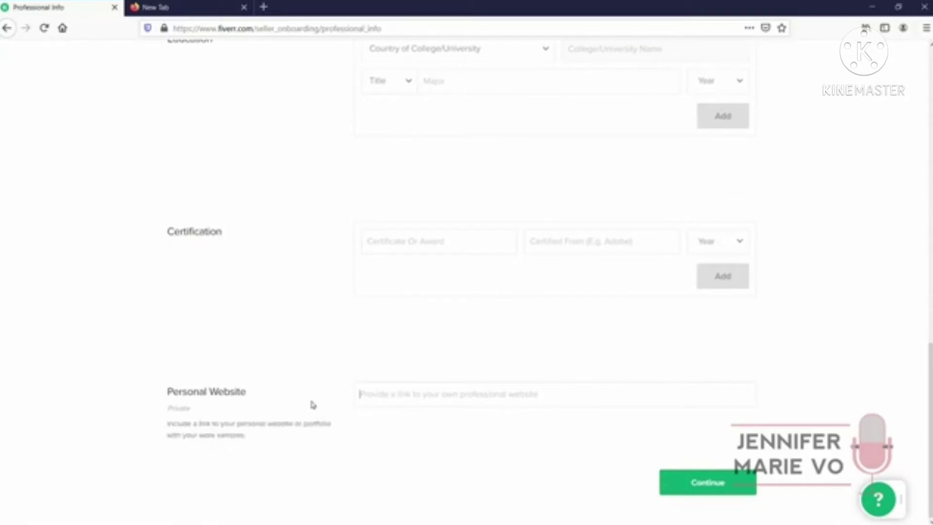
{"action": "left_click", "coordinate": [571, 393]}
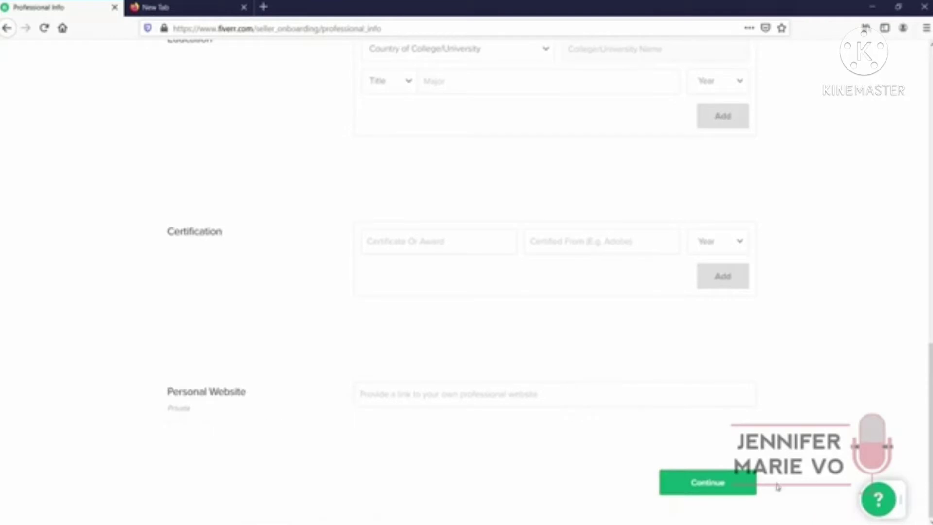
{"action": "left_click", "coordinate": [743, 488]}
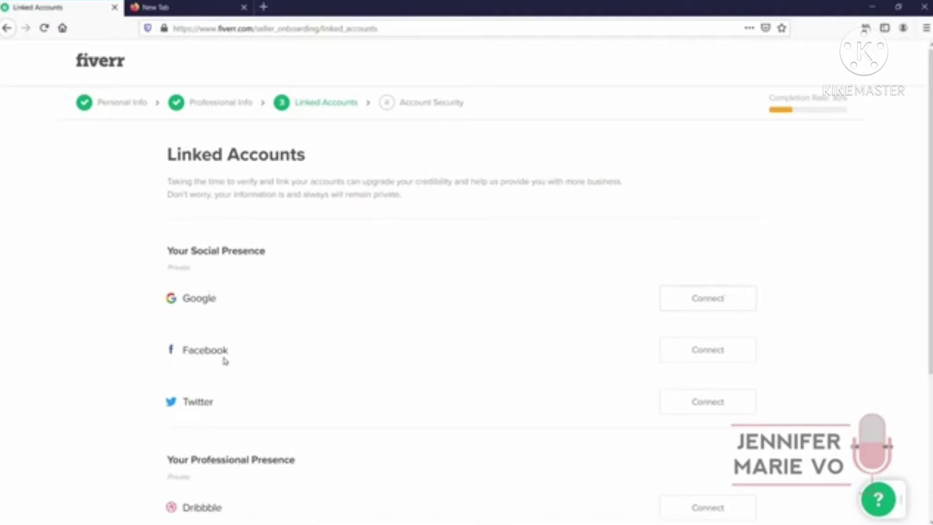
Skip linking accounts and continue to the Account Security step
{"action": "scroll", "coordinate": [397, 398], "scroll_direction": "down", "scroll_amount": 4}
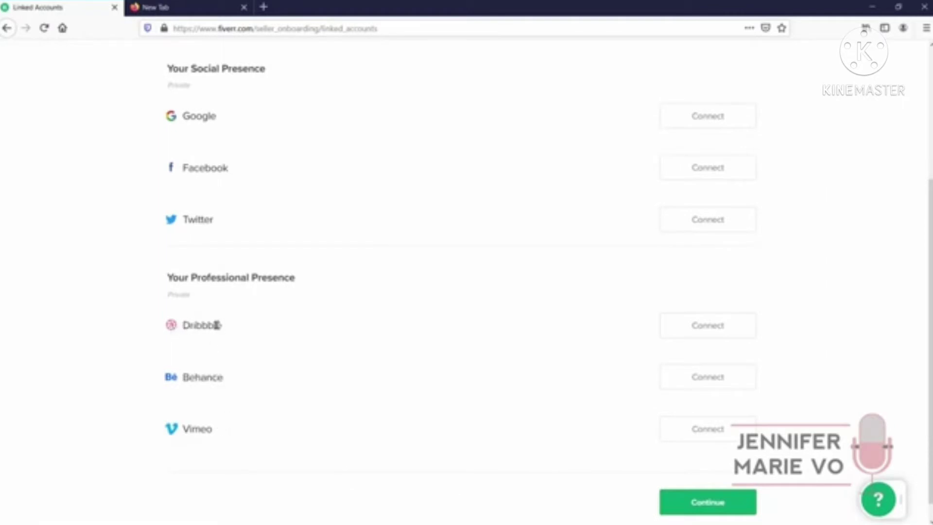
{"action": "scroll", "coordinate": [219, 325], "scroll_direction": "down", "scroll_amount": 1}
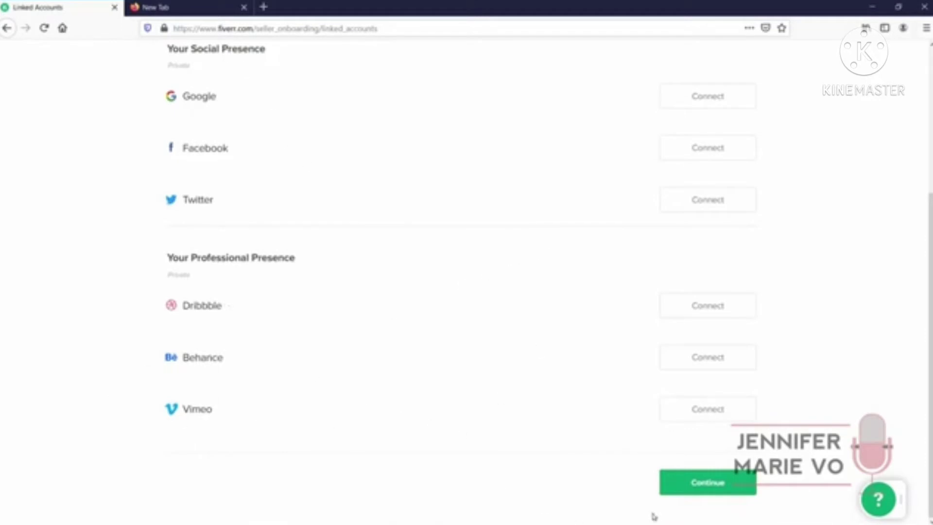
{"action": "left_click", "coordinate": [676, 491]}
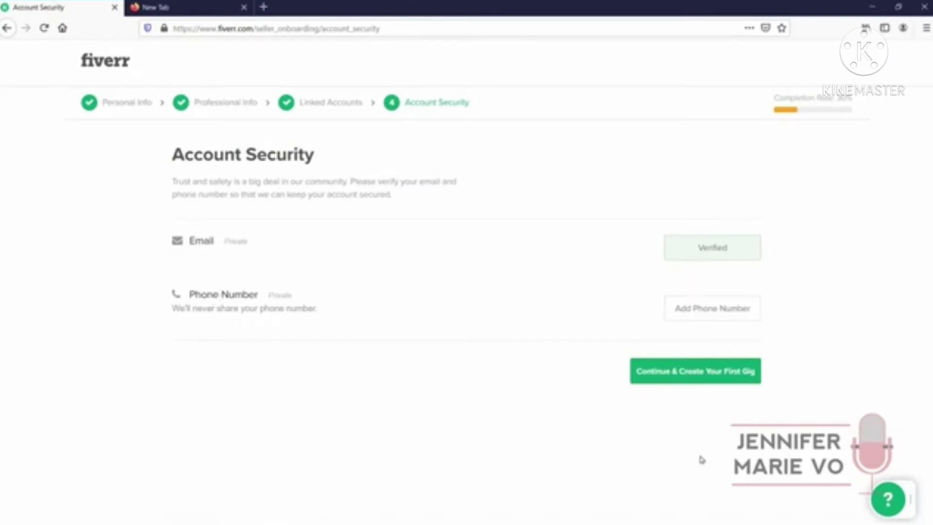
Try creating a first gig, then return to Edit Profile from the 30% notice
{"action": "left_click", "coordinate": [726, 383]}
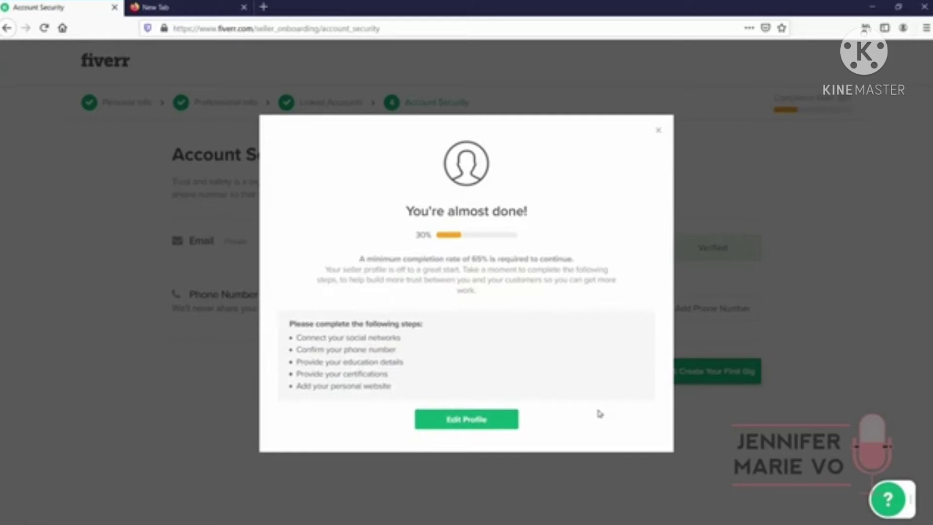
{"action": "left_click", "coordinate": [468, 419]}
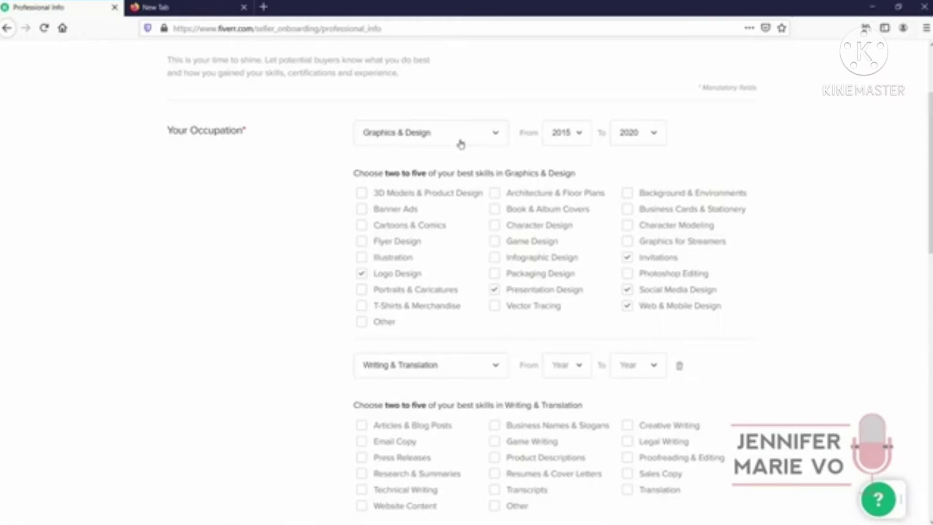
Replace the old row with a new Writing & Translation occupation from 2011 to 2020
{"action": "scroll", "coordinate": [685, 316], "scroll_direction": "down", "scroll_amount": 3}
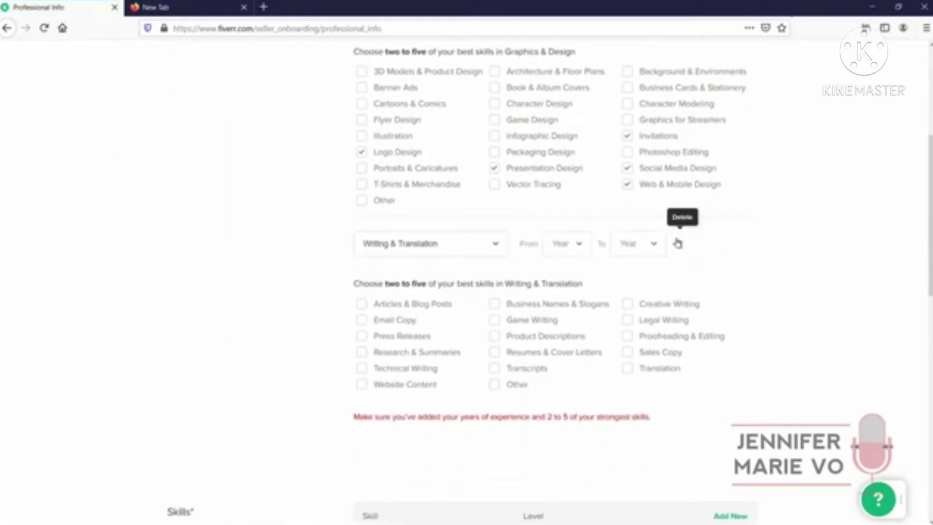
{"action": "left_click", "coordinate": [678, 243]}
{"action": "scroll", "coordinate": [370, 294], "scroll_direction": "up", "scroll_amount": 2}
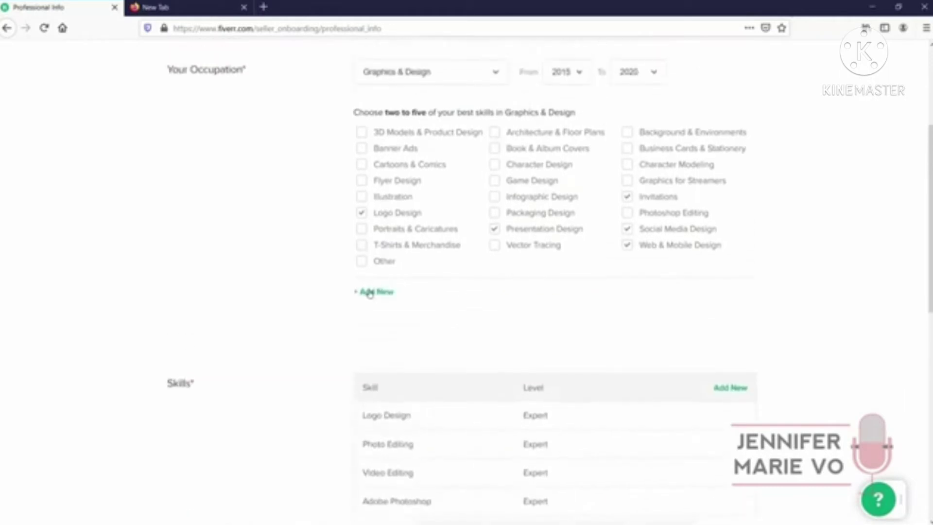
{"action": "left_click", "coordinate": [370, 293]}
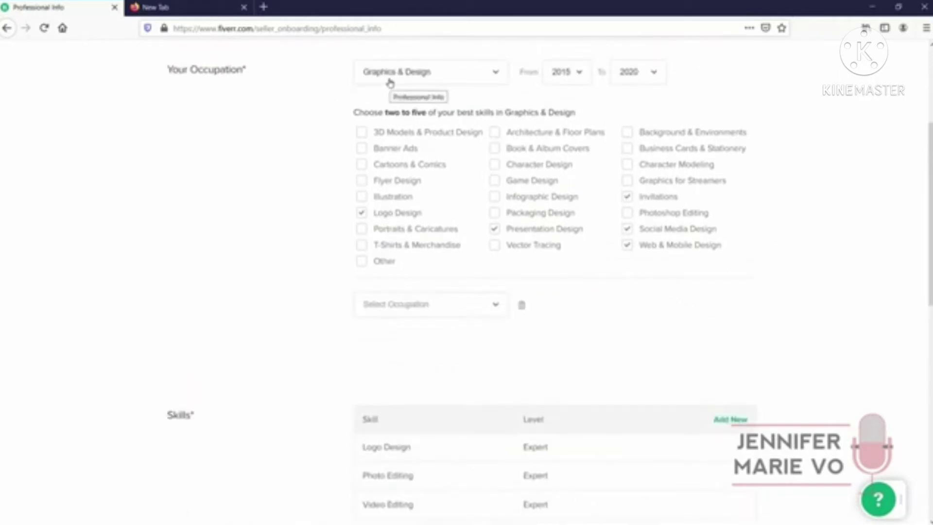
{"action": "left_click", "coordinate": [378, 302]}
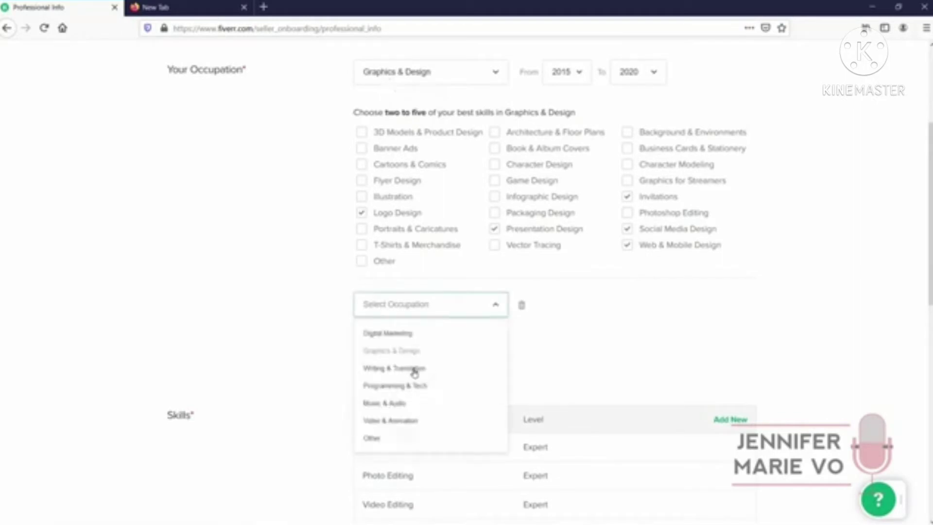
{"action": "left_click", "coordinate": [414, 372]}
{"action": "left_click", "coordinate": [570, 315]}
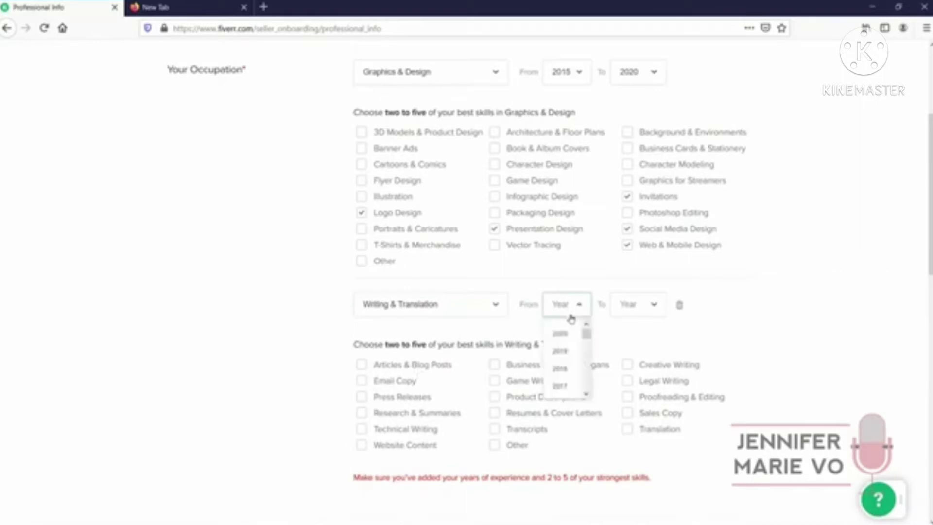
{"action": "scroll", "coordinate": [570, 384], "scroll_direction": "down", "scroll_amount": 3}
{"action": "left_click", "coordinate": [566, 370]}
{"action": "left_click", "coordinate": [629, 312]}
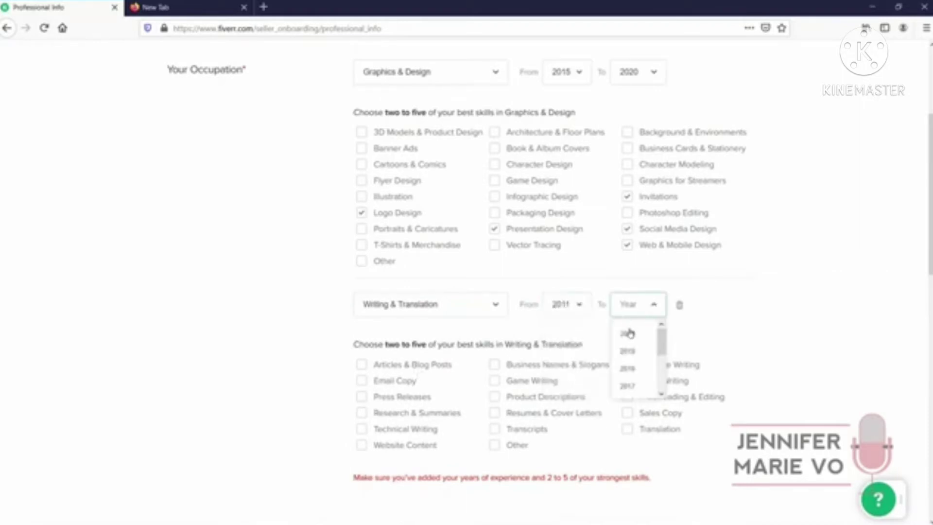
{"action": "left_click", "coordinate": [628, 333]}
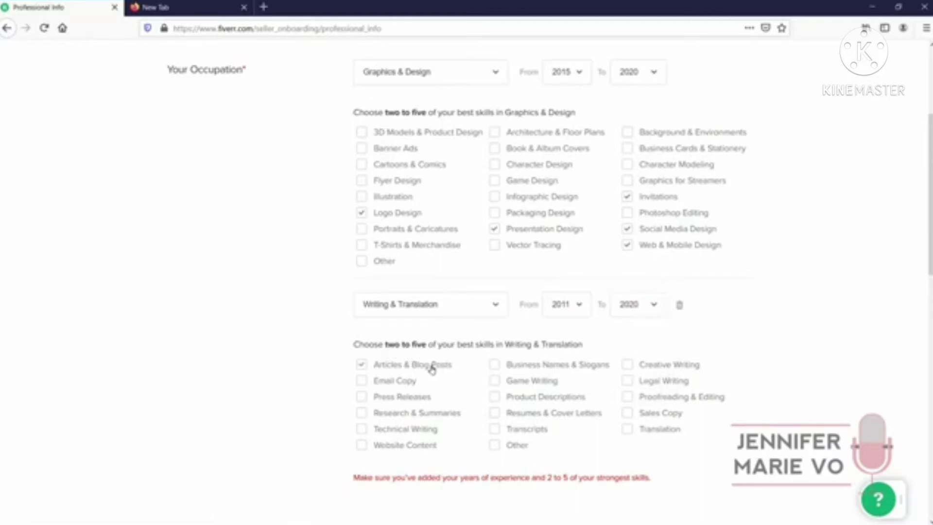
Tick Email Copy, Creative Writing, Proofreading & Editing and another skill, then save
{"action": "left_click", "coordinate": [411, 388]}
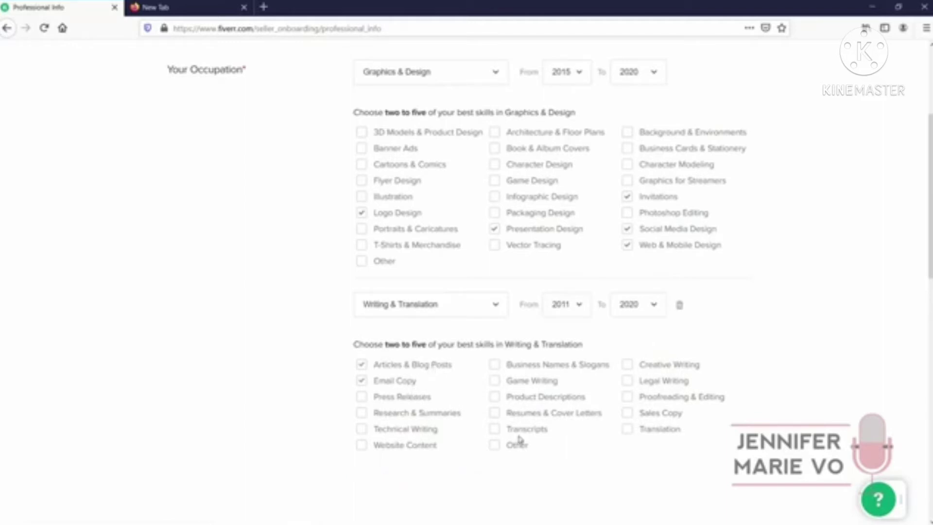
{"action": "left_click", "coordinate": [541, 433]}
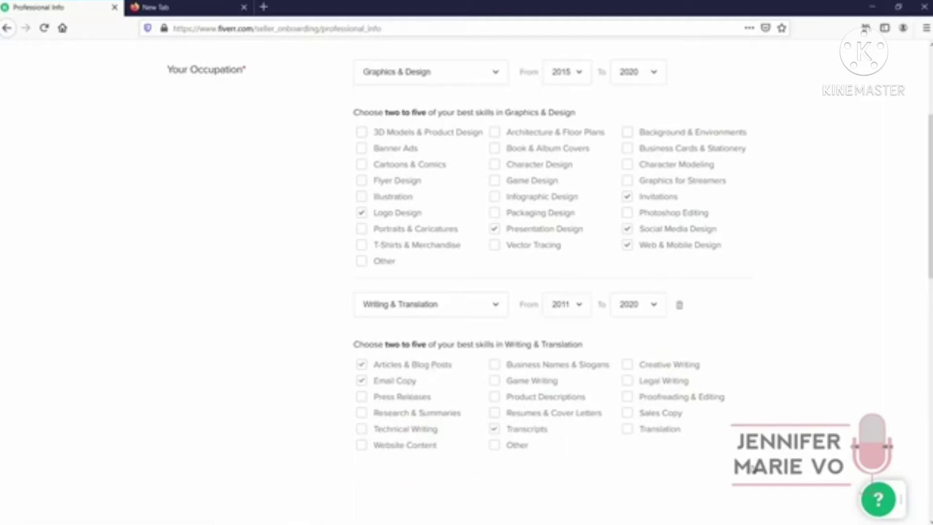
{"action": "left_click", "coordinate": [690, 366]}
{"action": "left_click", "coordinate": [698, 404]}
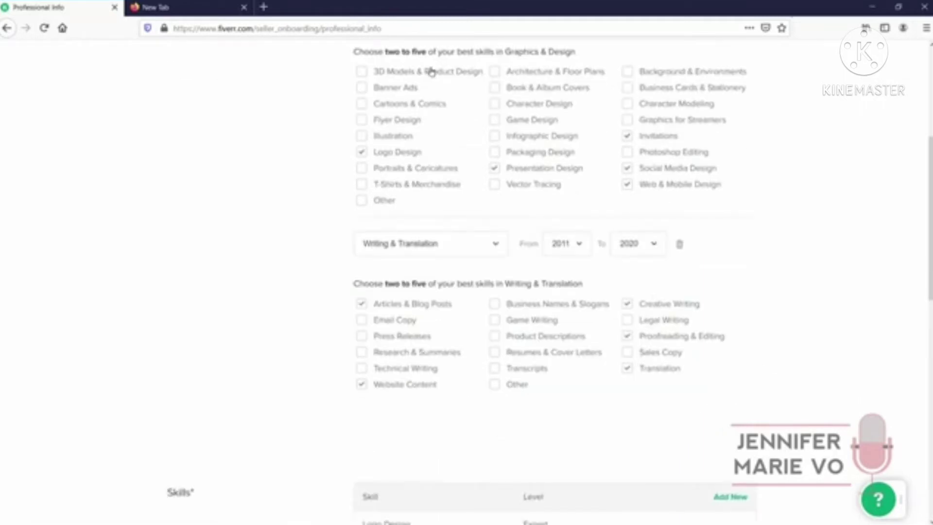
{"action": "scroll", "coordinate": [654, 379], "scroll_direction": "up", "scroll_amount": 2}
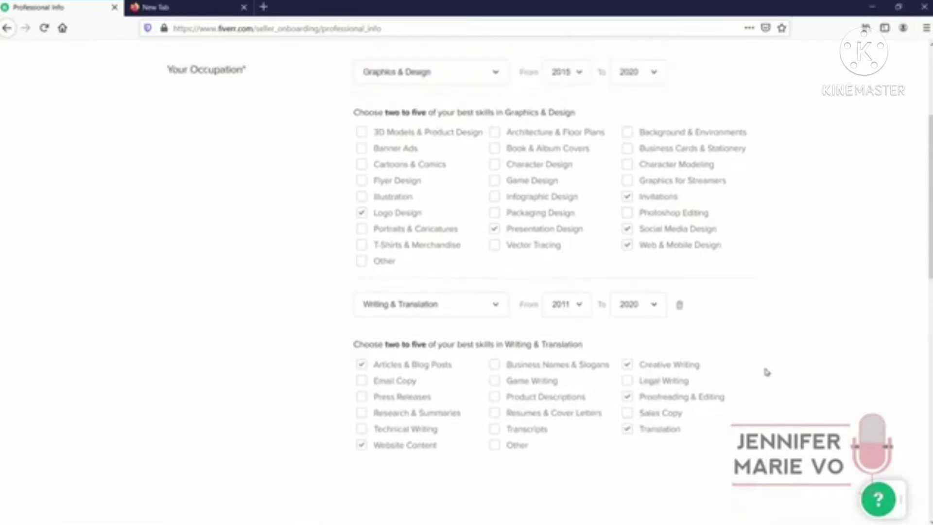
{"action": "scroll", "coordinate": [766, 372], "scroll_direction": "up", "scroll_amount": 4}
{"action": "left_click", "coordinate": [322, 110]}
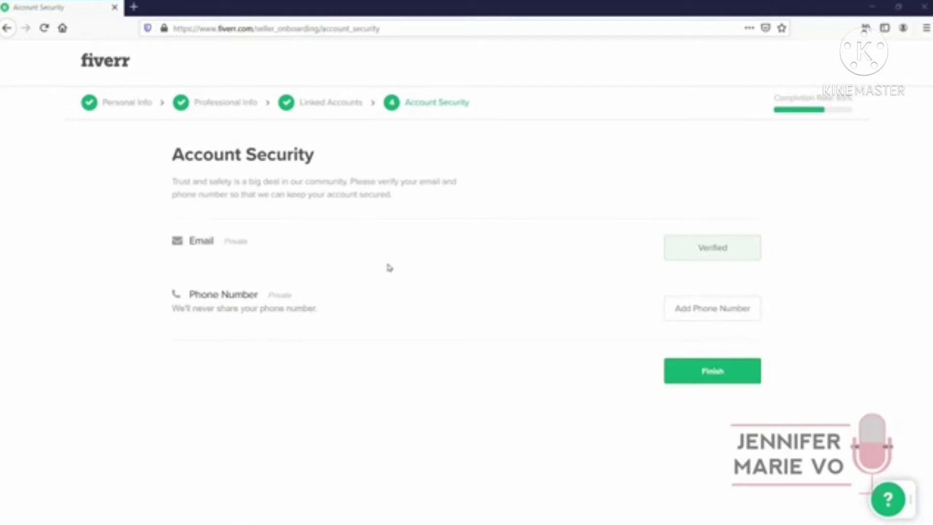
Check Linked Accounts, return to Account Security and finish onboarding
{"action": "left_click", "coordinate": [326, 103]}
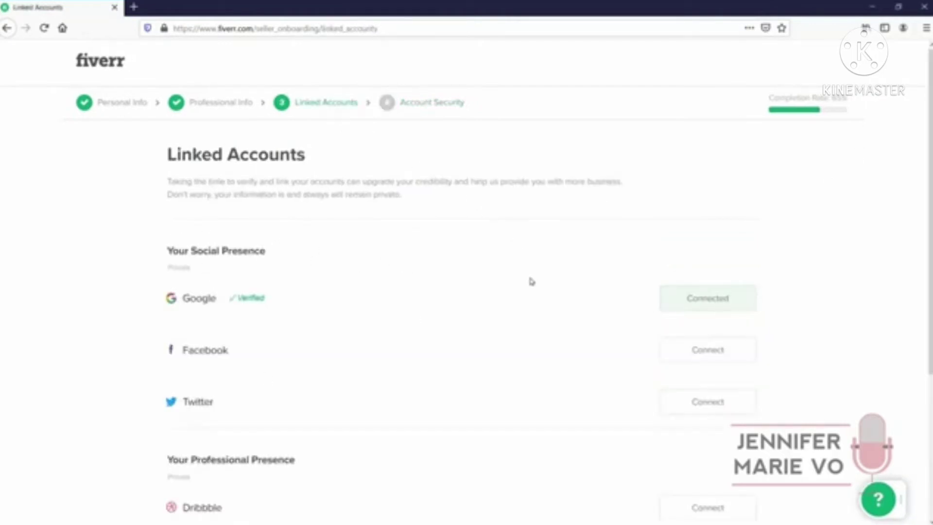
{"action": "scroll", "coordinate": [496, 321], "scroll_direction": "down", "scroll_amount": 2}
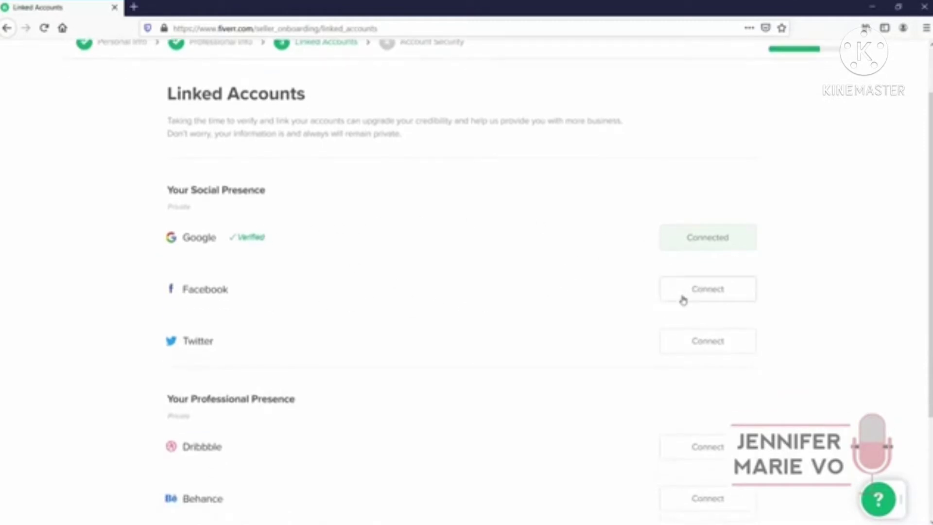
{"action": "scroll", "coordinate": [563, 248], "scroll_direction": "up", "scroll_amount": 2}
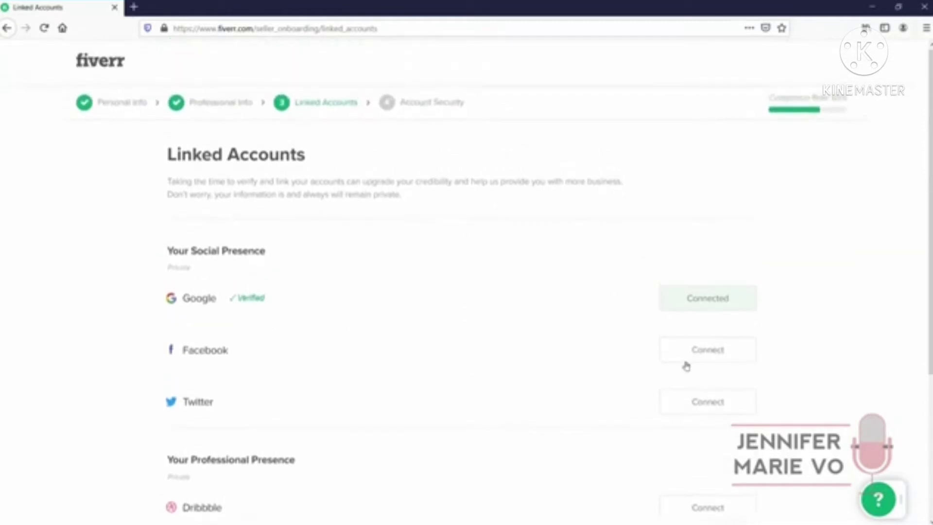
{"action": "left_click", "coordinate": [430, 101]}
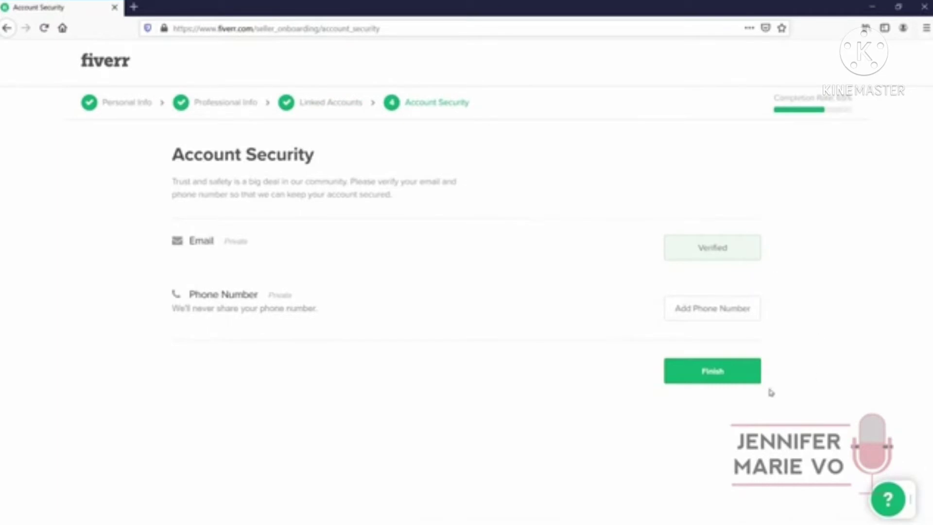
{"action": "left_click", "coordinate": [738, 384]}
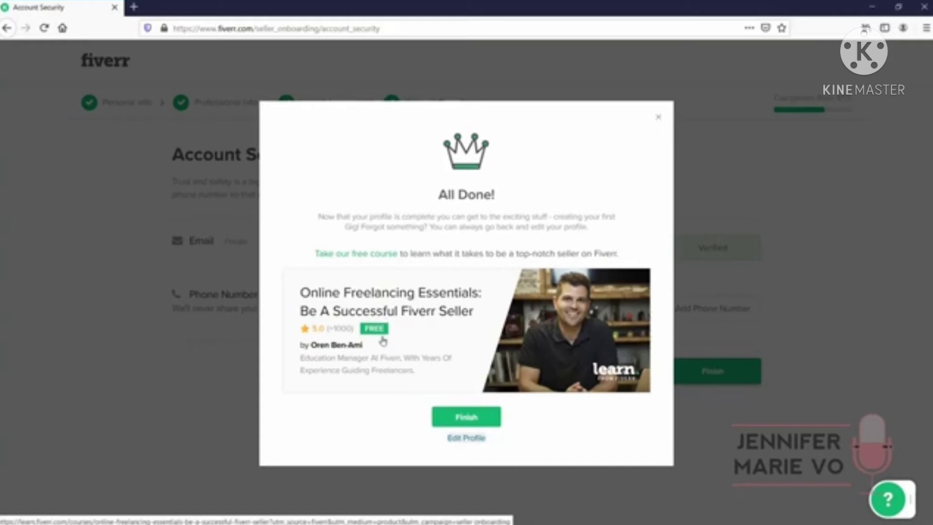
Open the free course in a new tab and dismiss the completion message to begin a new gig
{"action": "right_click", "coordinate": [408, 316]}
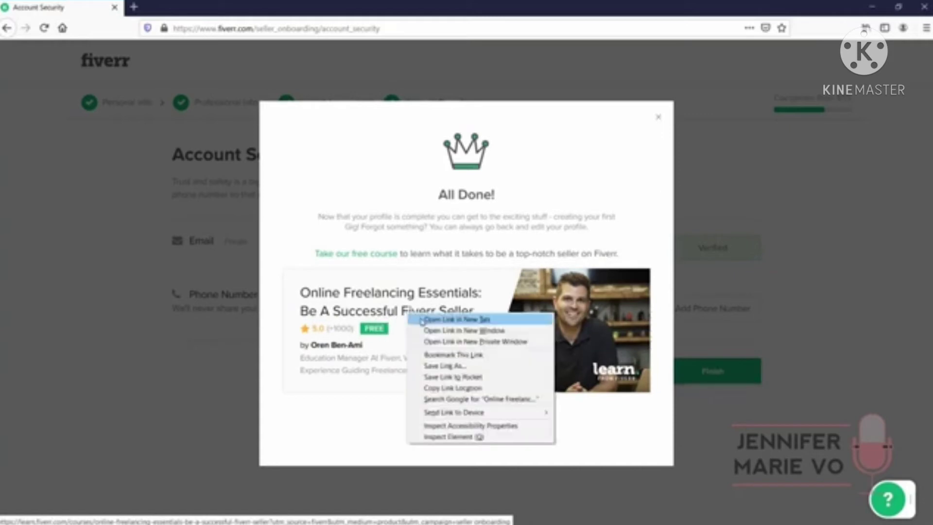
{"action": "left_click", "coordinate": [421, 320]}
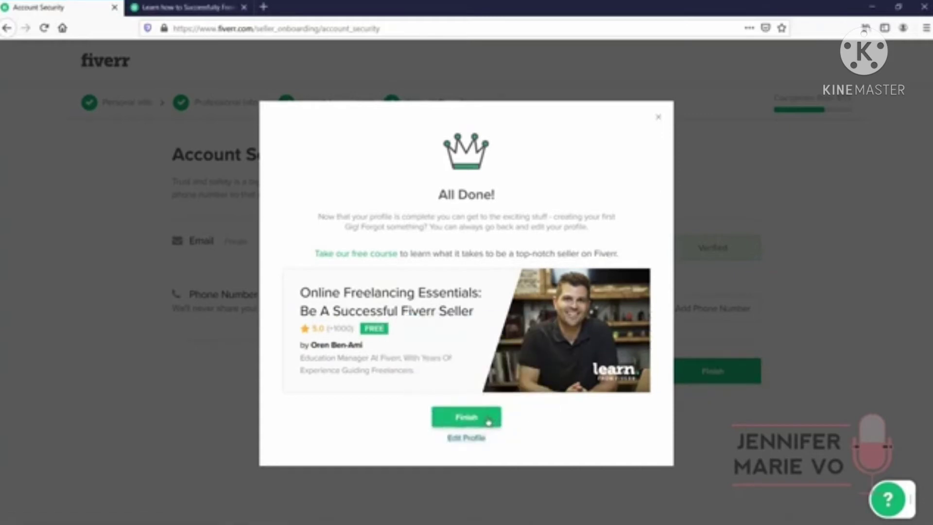
{"action": "left_click", "coordinate": [489, 422]}
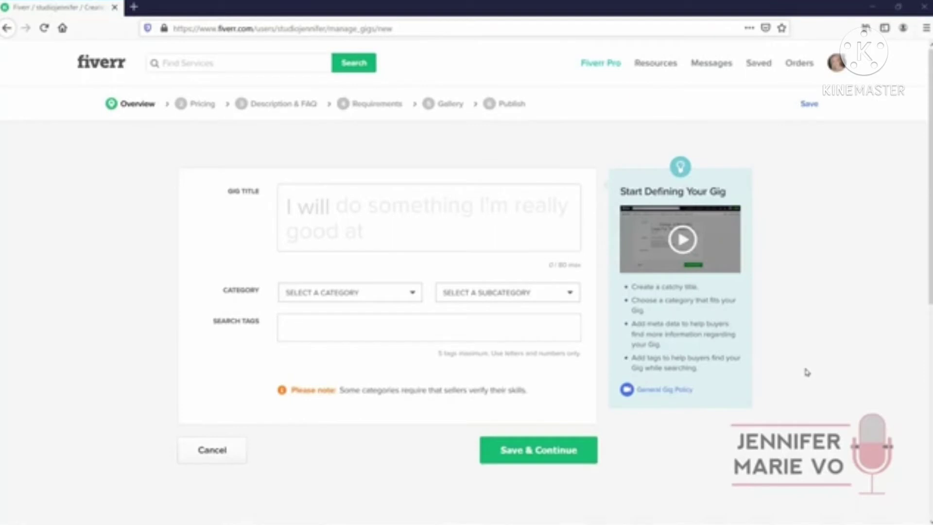
Set the gig's category to Graphics & Design with Logo Design as the subcategory
{"action": "mouse_move", "coordinate": [216, 214]}
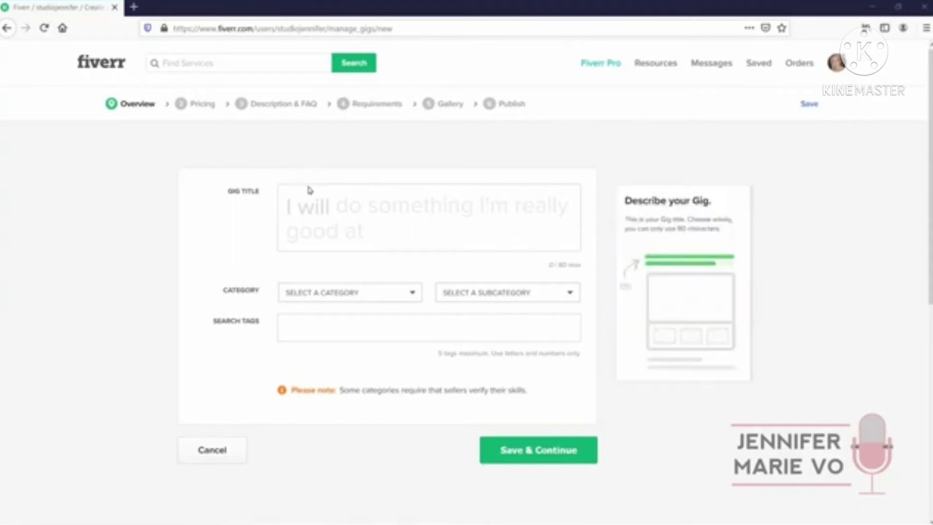
{"action": "left_click", "coordinate": [331, 291]}
{"action": "left_click", "coordinate": [333, 291]}
{"action": "left_click", "coordinate": [439, 294]}
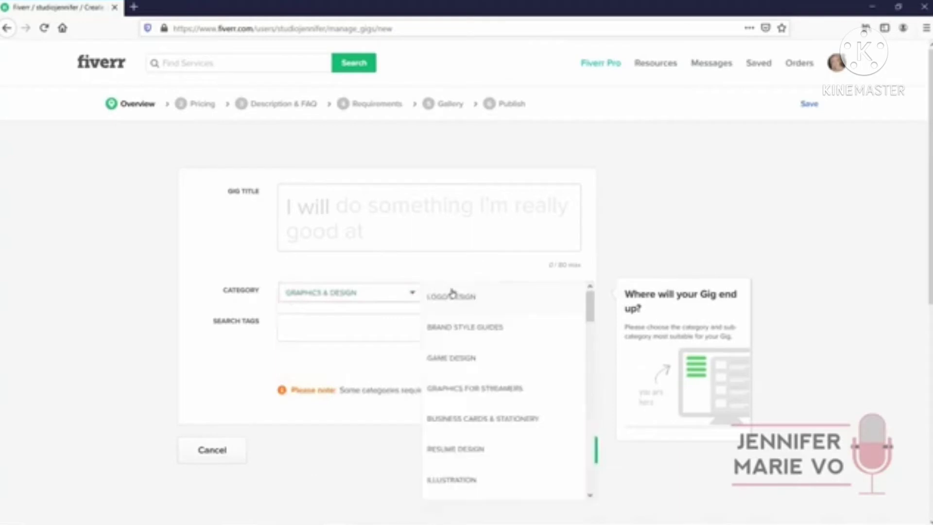
{"action": "left_click", "coordinate": [455, 295]}
{"action": "left_click", "coordinate": [327, 294]}
{"action": "left_click", "coordinate": [318, 291]}
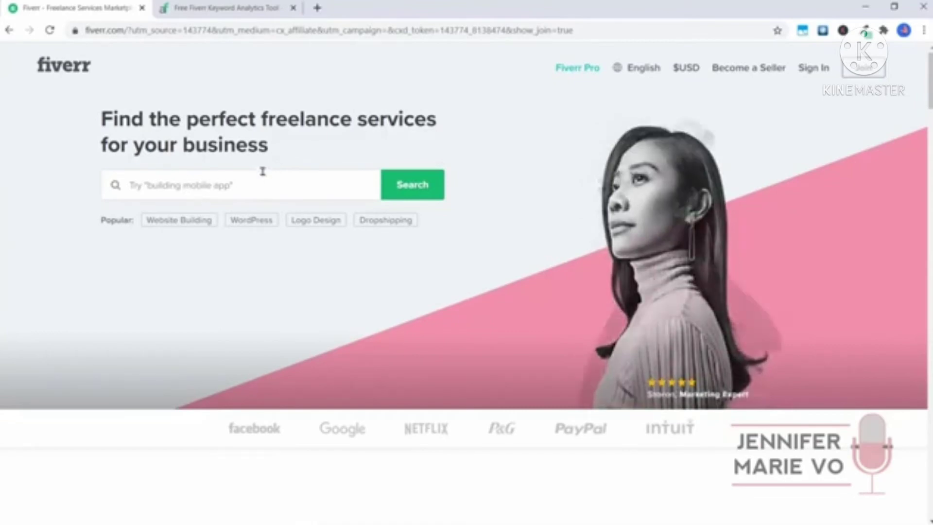
Search Fiverr for 'graphic design' and browse the results and top category menus
{"action": "left_click", "coordinate": [261, 181]}
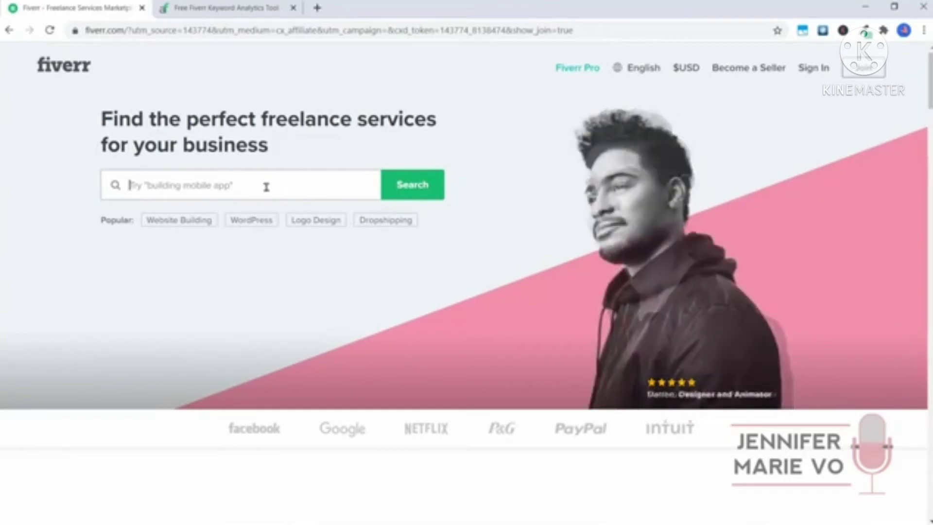
{"action": "type", "text": "graphic design"}
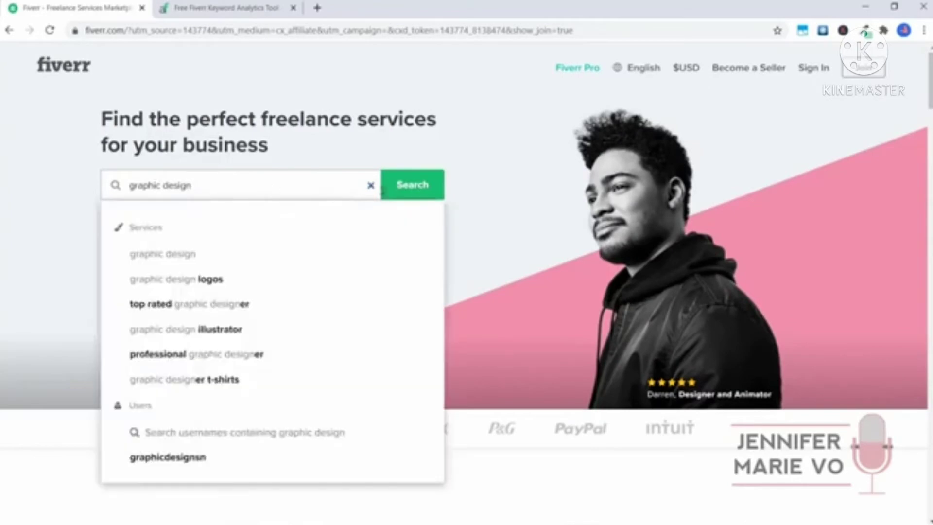
{"action": "left_click", "coordinate": [432, 189]}
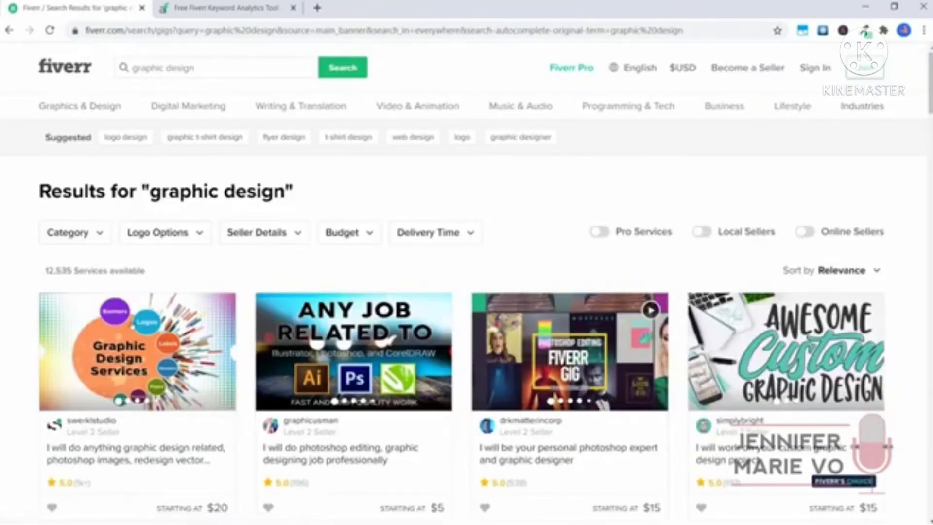
{"action": "scroll", "coordinate": [416, 506], "scroll_direction": "down", "scroll_amount": 2}
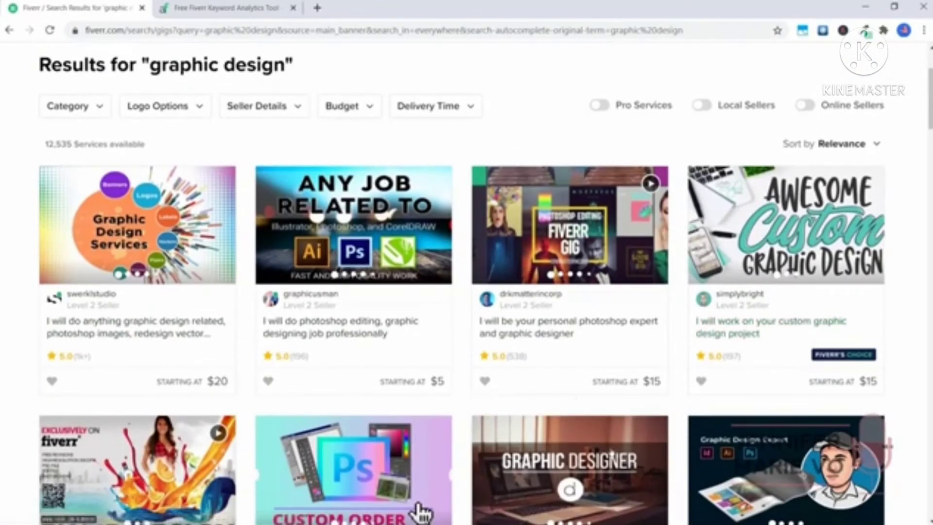
{"action": "scroll", "coordinate": [419, 511], "scroll_direction": "up", "scroll_amount": 3}
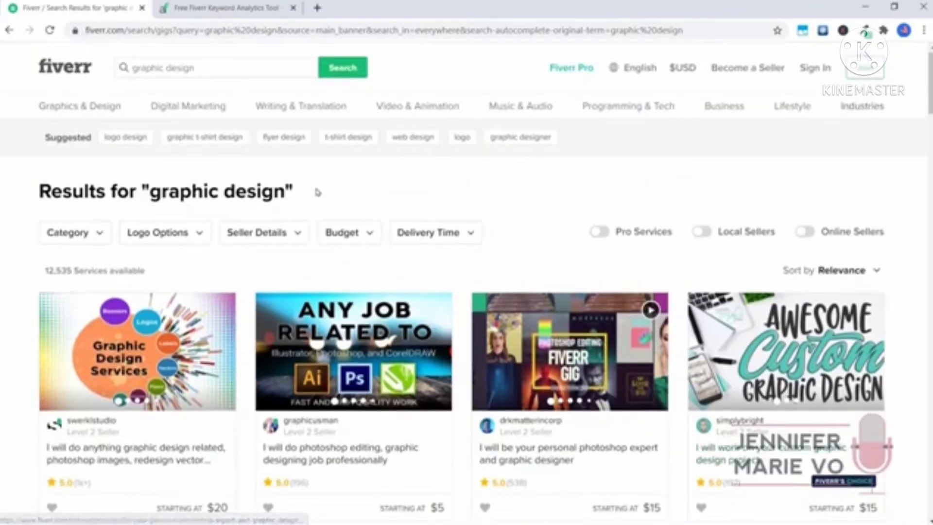
{"action": "mouse_move", "coordinate": [87, 115]}
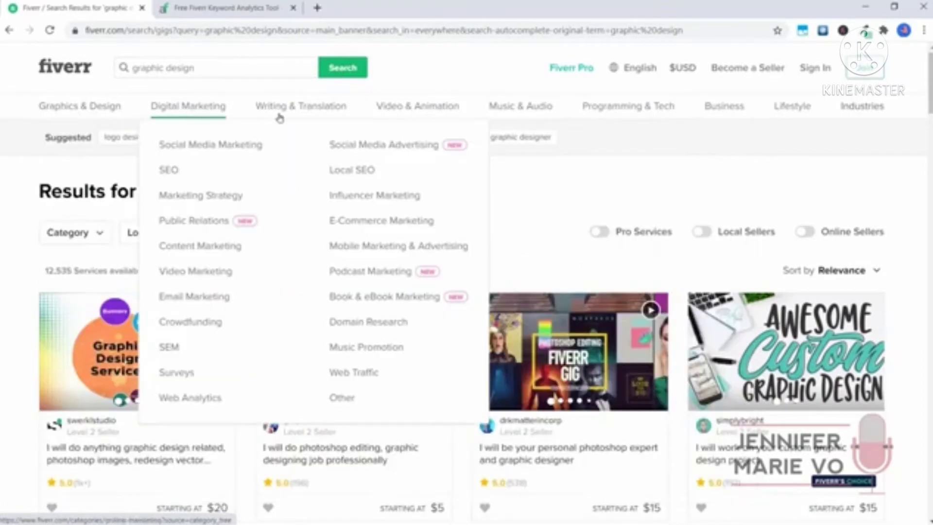
{"action": "mouse_move", "coordinate": [299, 113]}
{"action": "mouse_move", "coordinate": [396, 111]}
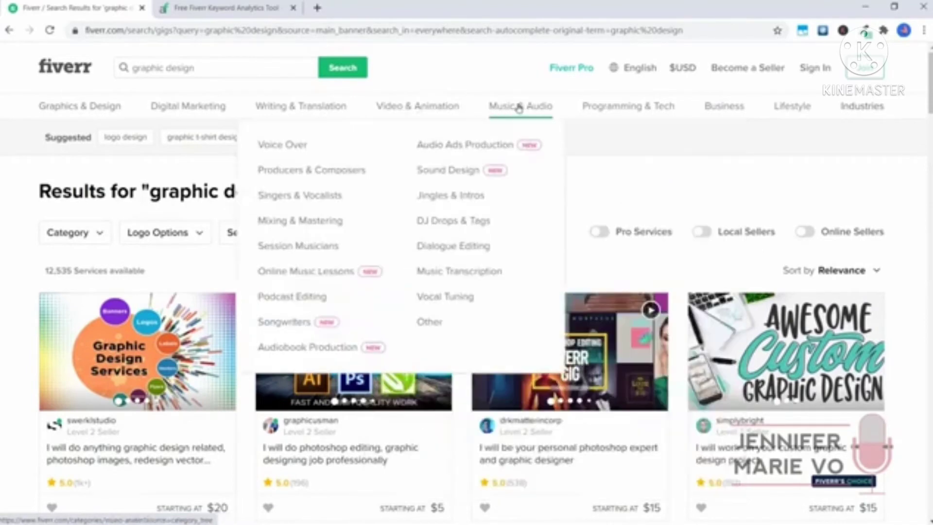
{"action": "mouse_move", "coordinate": [605, 106]}
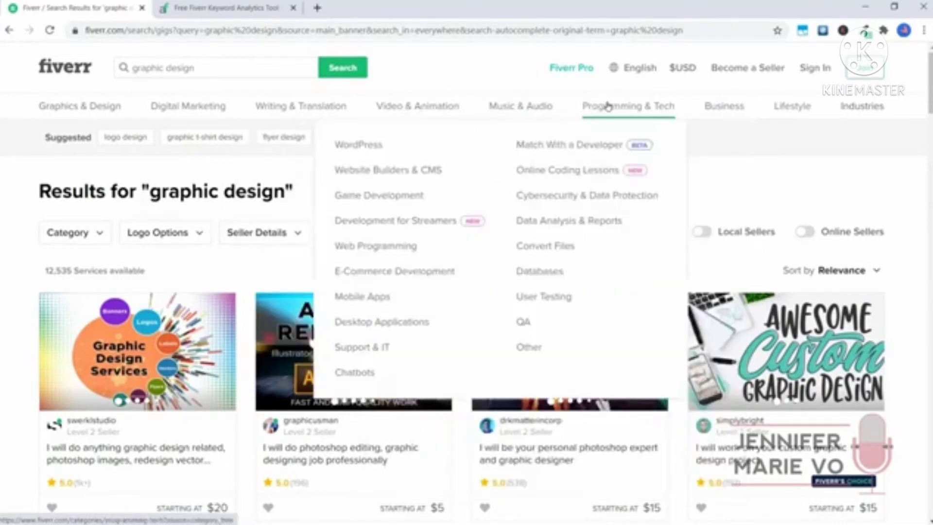
{"action": "mouse_move", "coordinate": [784, 113]}
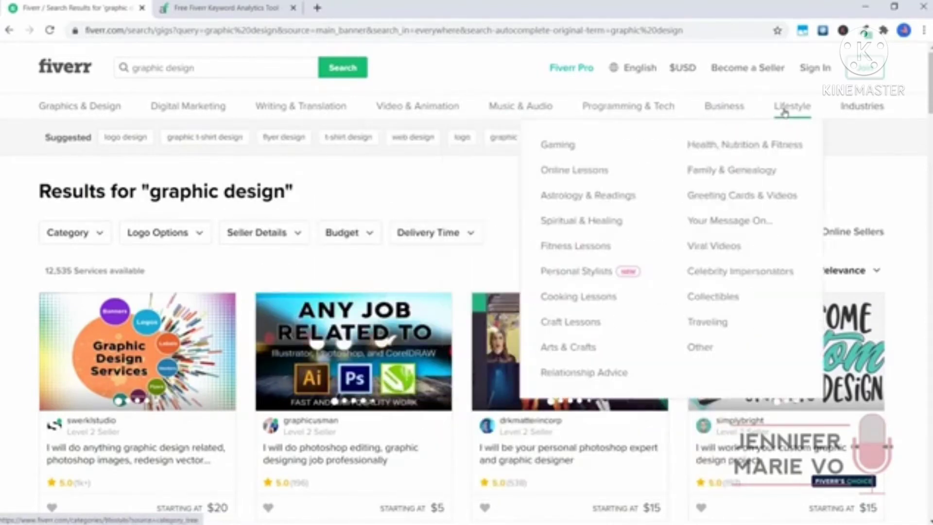
{"action": "mouse_move", "coordinate": [846, 112]}
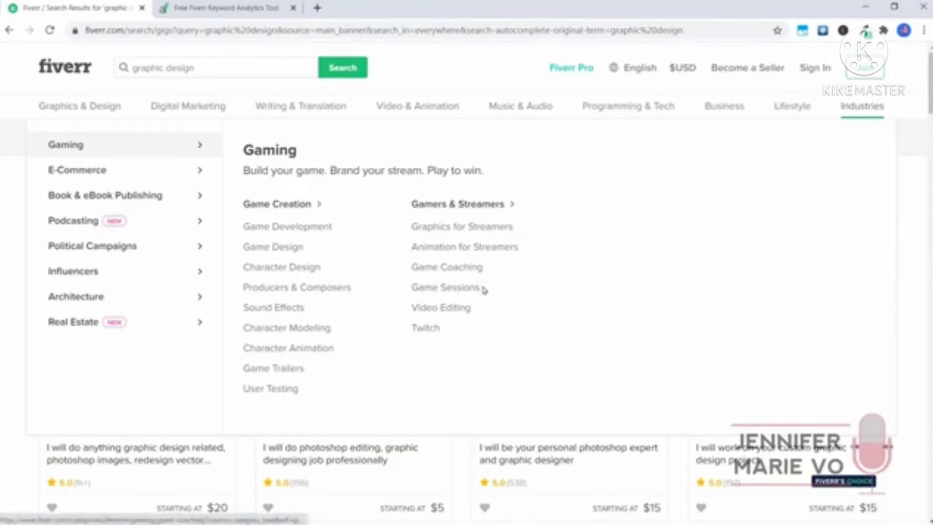
{"action": "mouse_move", "coordinate": [416, 107]}
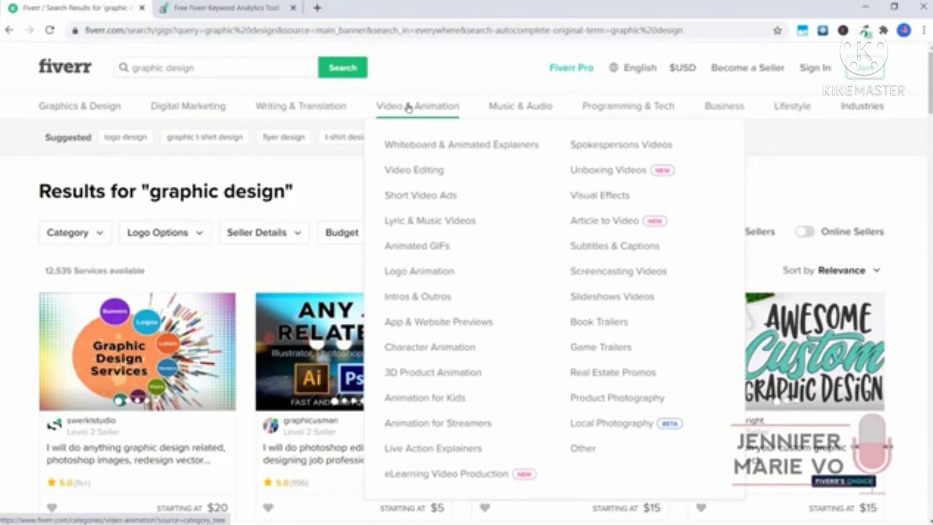
Browse the Transcripts category under Writing & Translation and open a transcribe-your-audio gig
{"action": "mouse_move", "coordinate": [316, 107]}
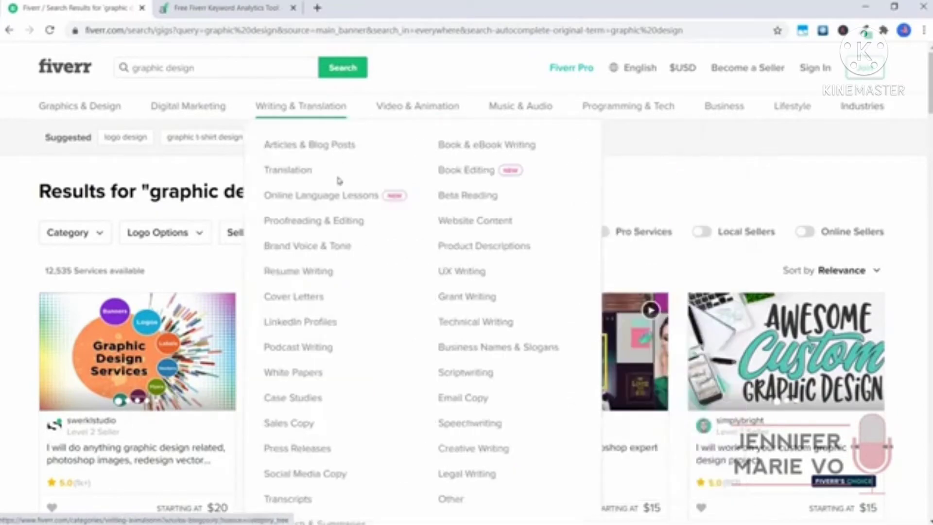
{"action": "left_click", "coordinate": [304, 505]}
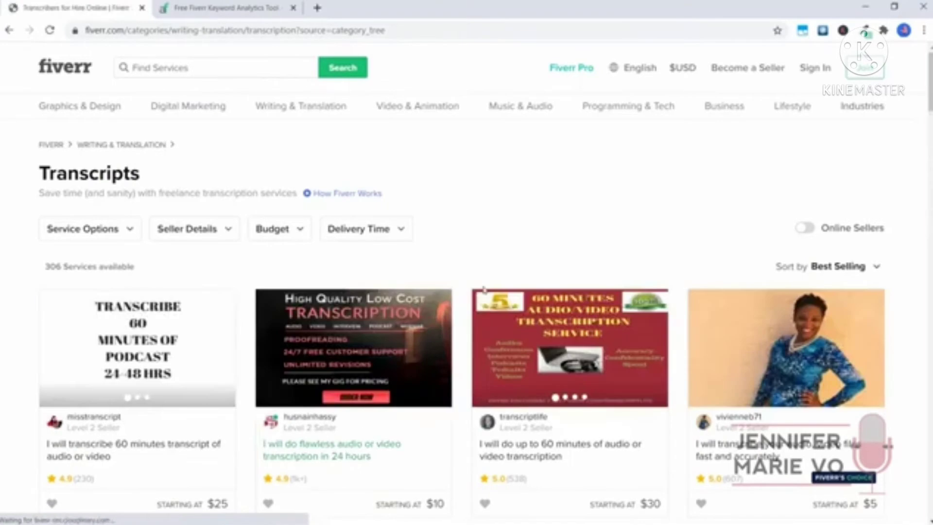
{"action": "scroll", "coordinate": [484, 290], "scroll_direction": "down", "scroll_amount": 1}
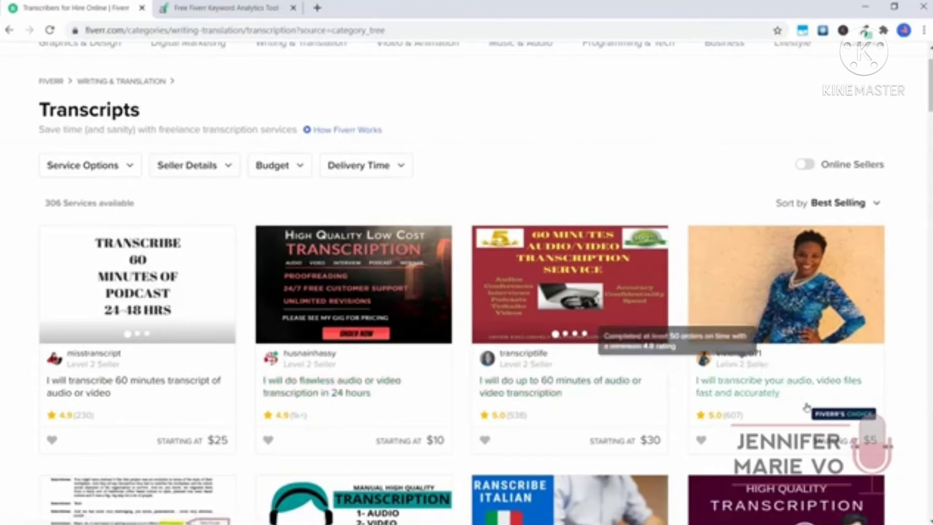
{"action": "mouse_move", "coordinate": [854, 421]}
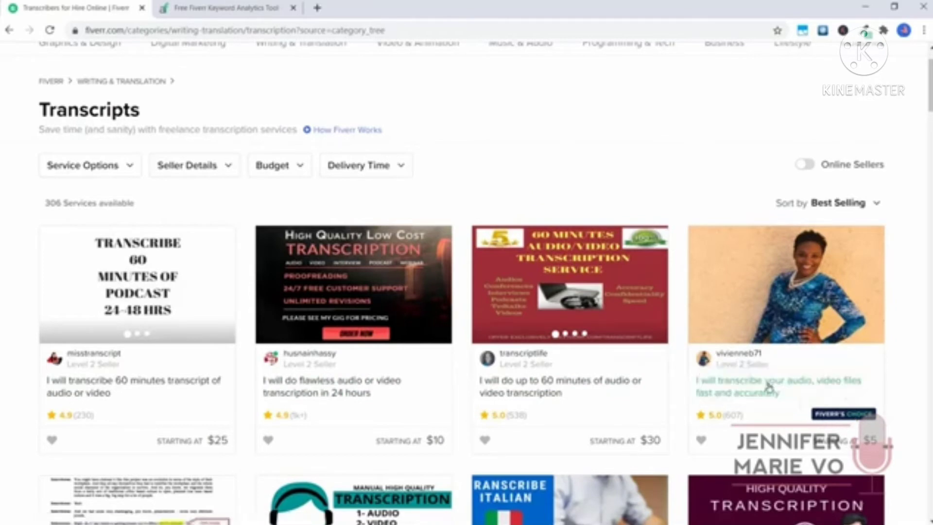
{"action": "left_click", "coordinate": [766, 385]}
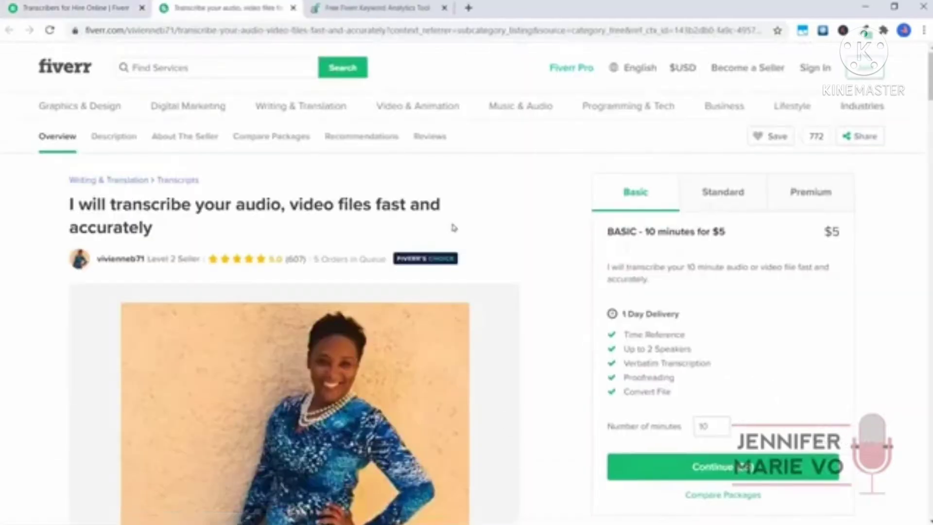
Review the transcription gig's title, description and packages, then return to the new gig's title field
{"action": "scroll", "coordinate": [452, 173], "scroll_direction": "down", "scroll_amount": 2}
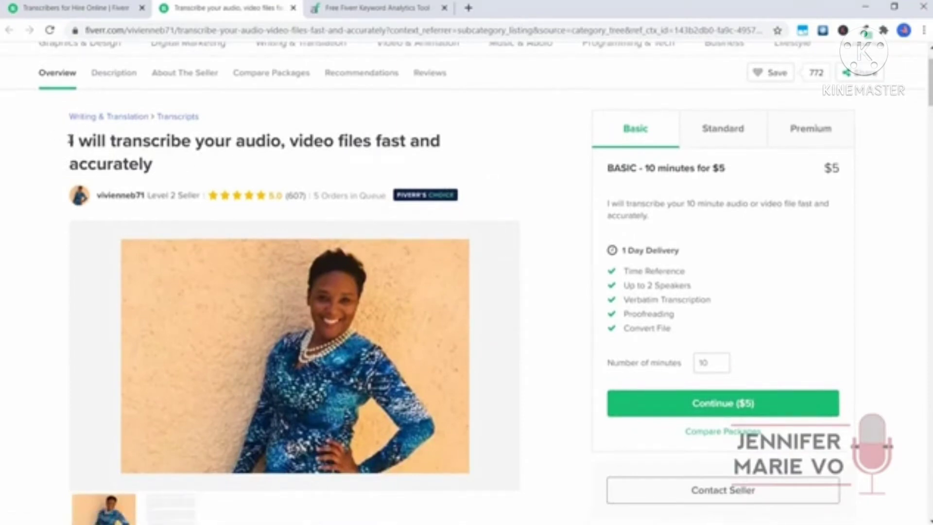
{"action": "left_click_drag", "start_coordinate": [71, 140], "coordinate": [165, 161]}
{"action": "left_click", "coordinate": [165, 161]}
{"action": "left_click_drag", "start_coordinate": [113, 141], "coordinate": [185, 136]}
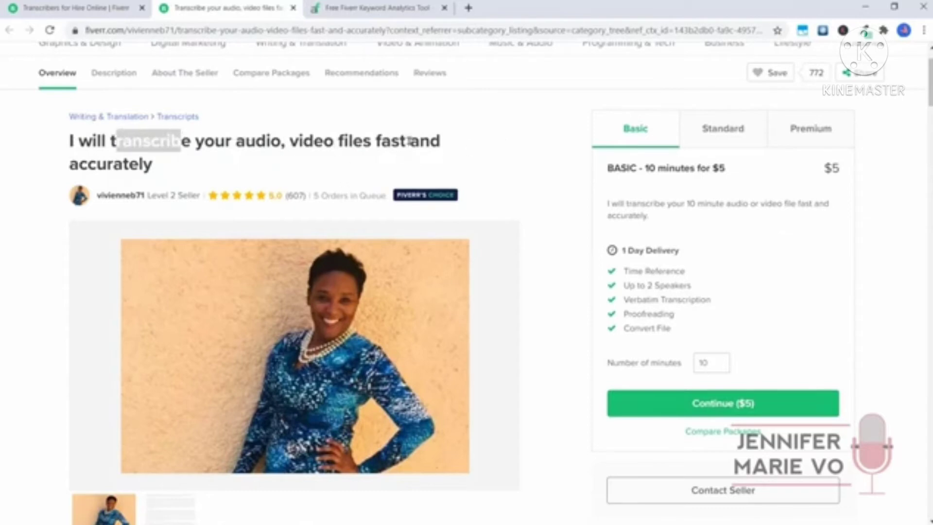
{"action": "left_click", "coordinate": [414, 161]}
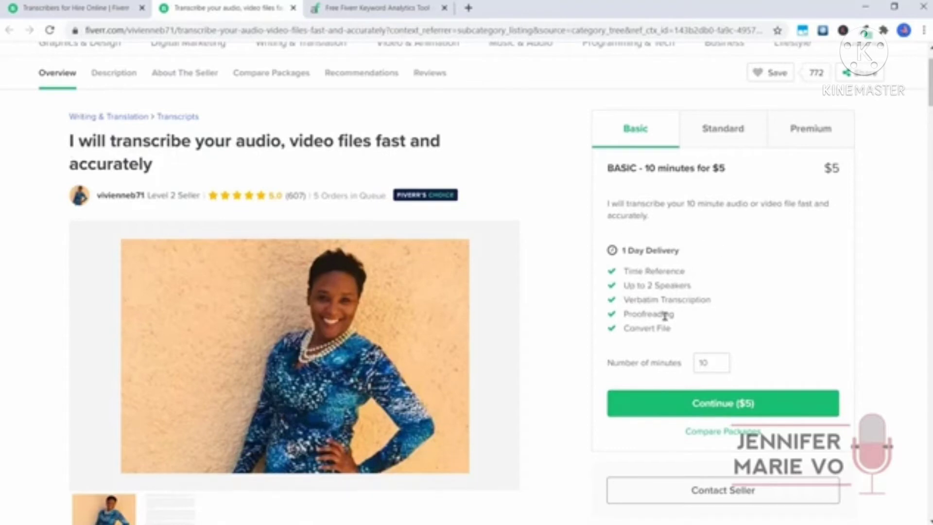
{"action": "scroll", "coordinate": [665, 328], "scroll_direction": "down", "scroll_amount": 10}
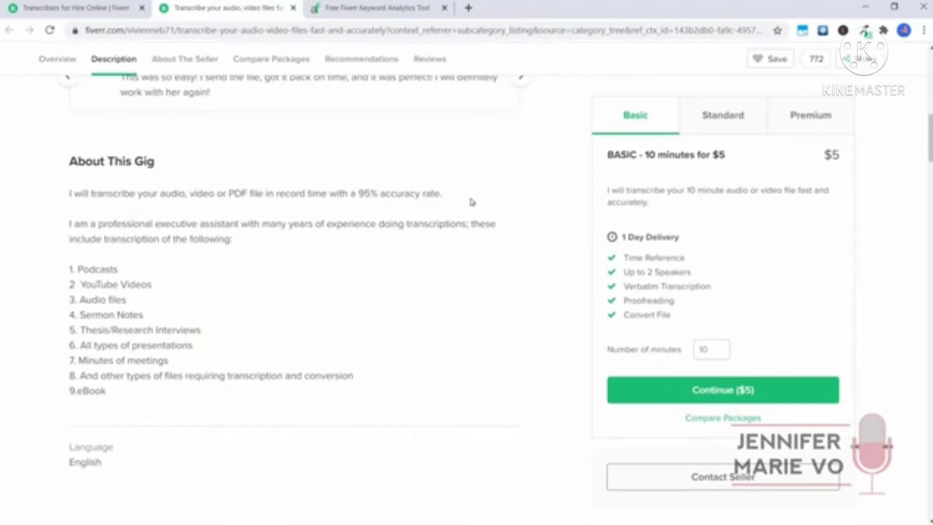
{"action": "scroll", "coordinate": [102, 220], "scroll_direction": "down", "scroll_amount": 4}
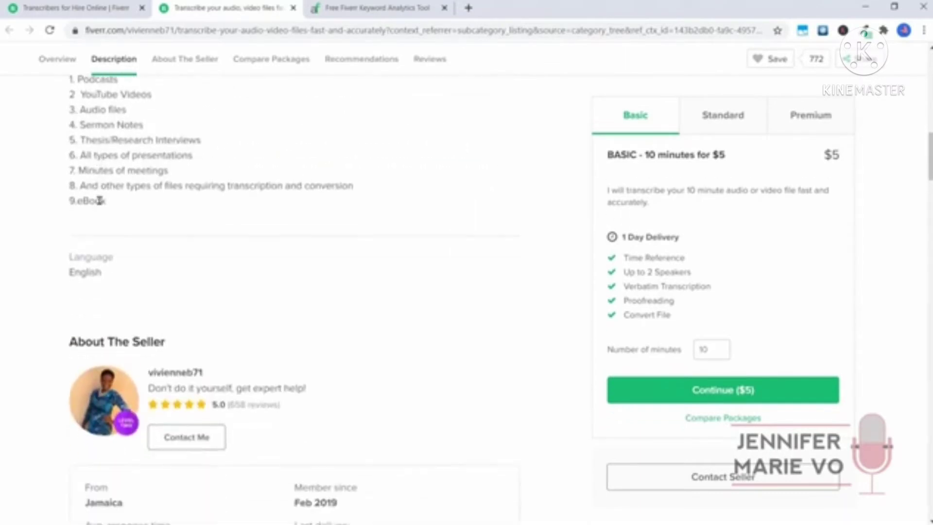
{"action": "scroll", "coordinate": [70, 165], "scroll_direction": "up", "scroll_amount": 4}
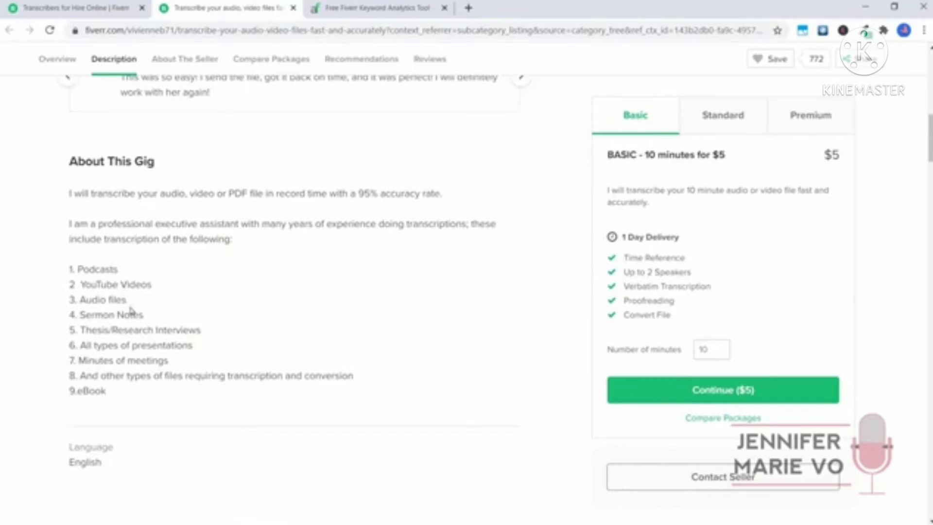
{"action": "scroll", "coordinate": [135, 315], "scroll_direction": "down", "scroll_amount": 10}
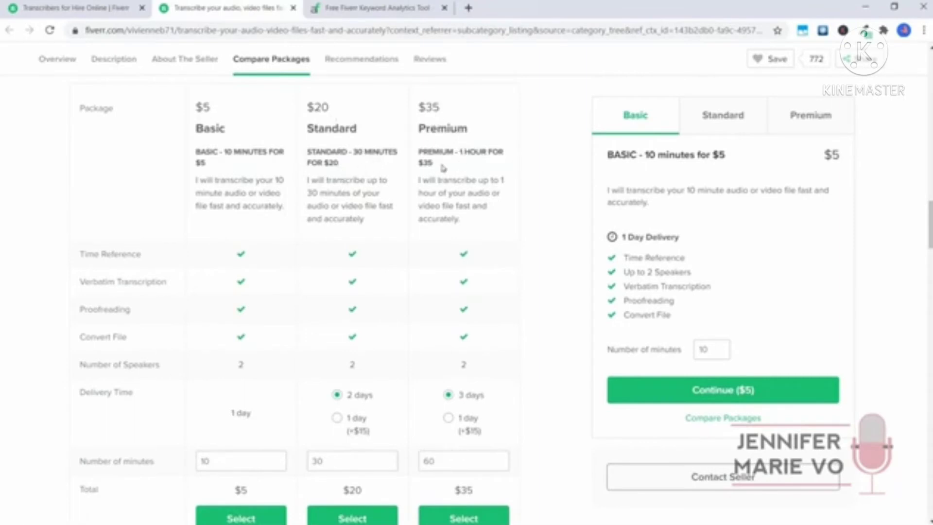
{"action": "scroll", "coordinate": [439, 173], "scroll_direction": "down", "scroll_amount": 5}
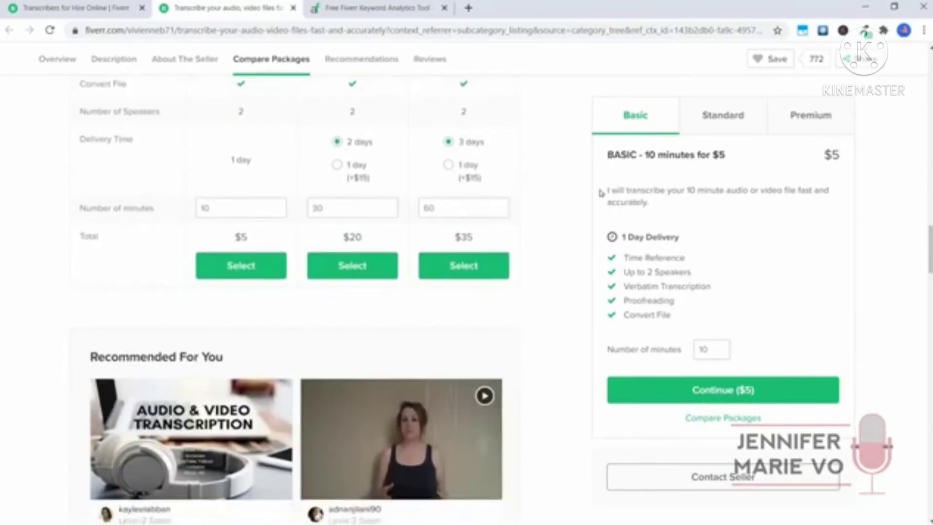
{"action": "scroll", "coordinate": [573, 202], "scroll_direction": "up", "scroll_amount": 20}
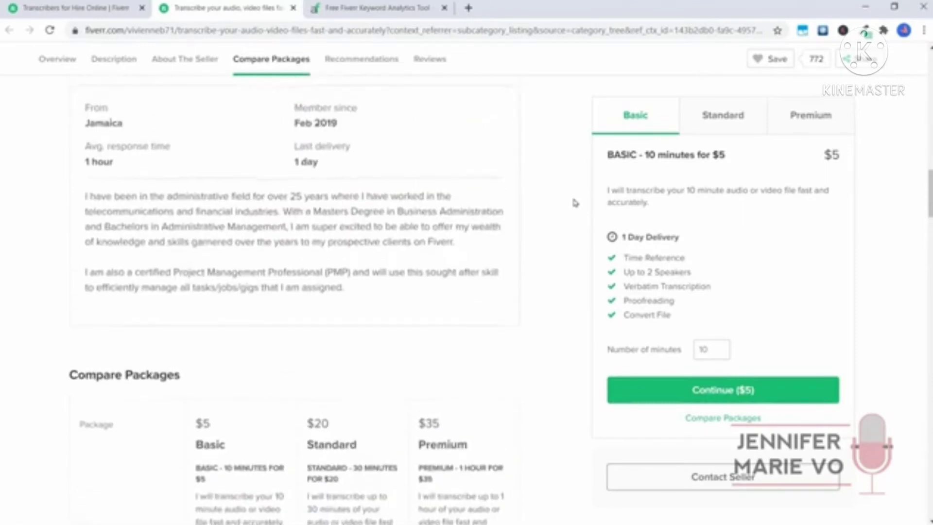
{"action": "scroll", "coordinate": [555, 199], "scroll_direction": "up", "scroll_amount": 2}
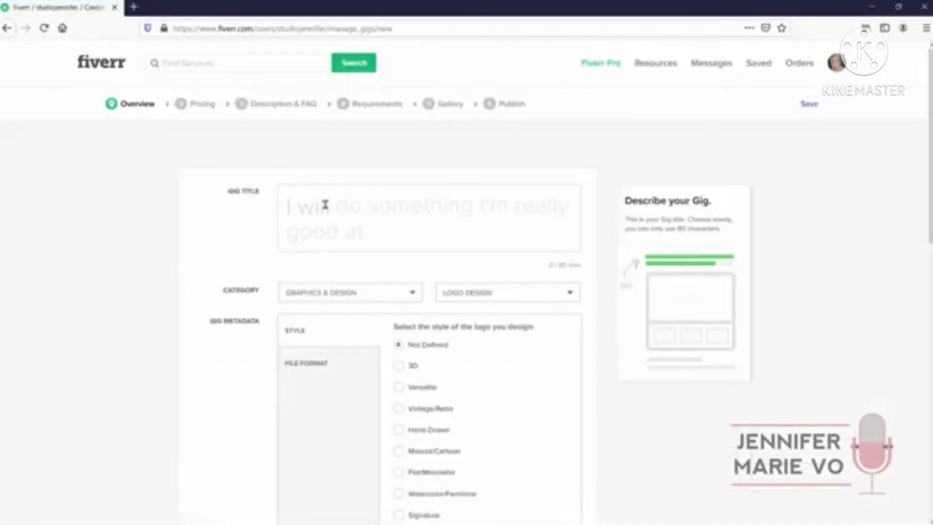
{"action": "left_click", "coordinate": [333, 204]}
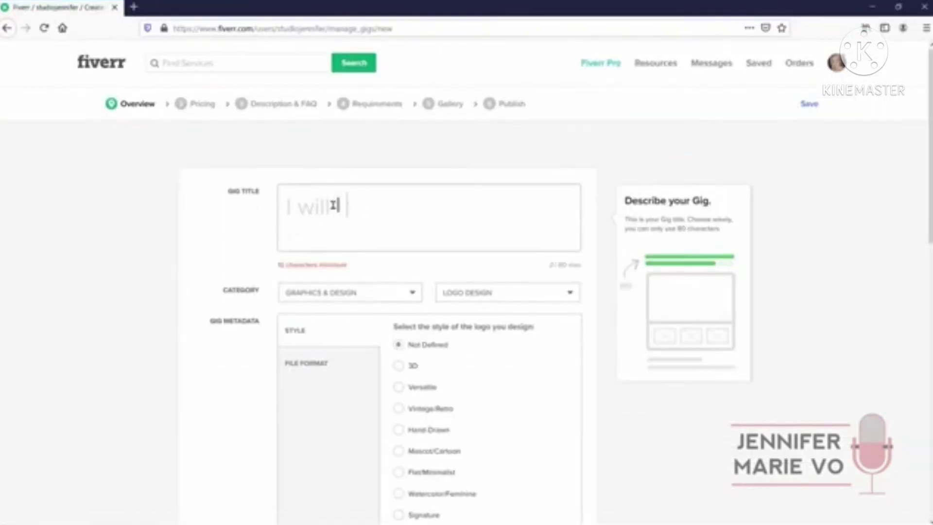
Title the gig 'I will design a YouTube Thumbnail for your YouTube Video'
{"action": "type", "text": "design a YouTube Thumbnail for your YouT"}
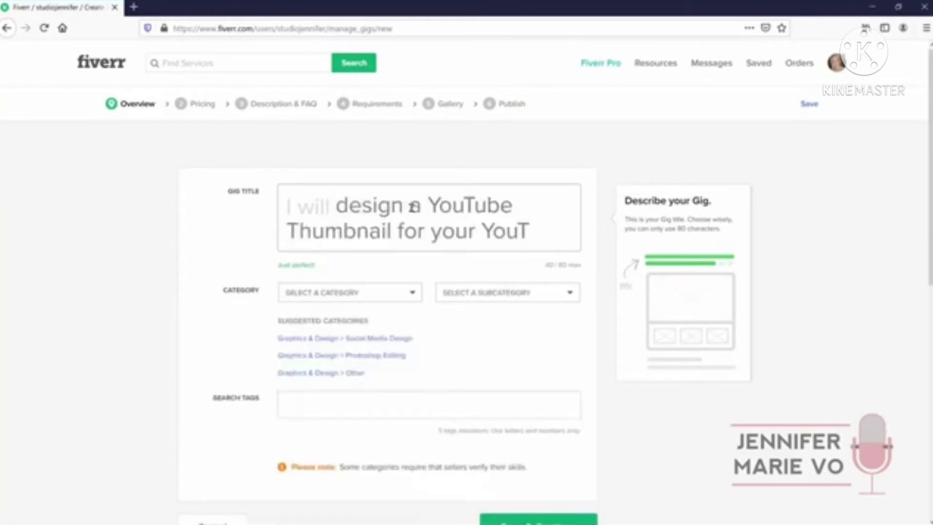
{"action": "type", "text": "ube Video"}
{"action": "scroll", "coordinate": [505, 219], "scroll_direction": "up", "scroll_amount": 2}
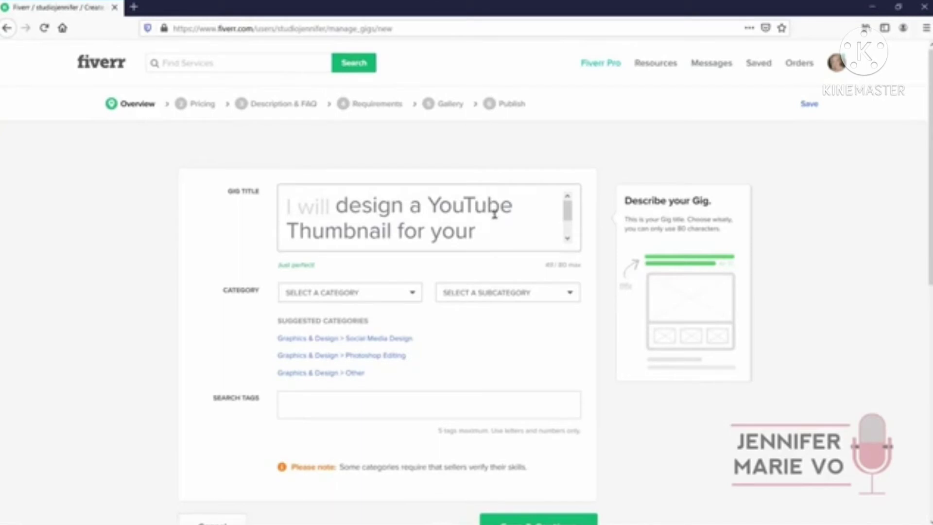
{"action": "scroll", "coordinate": [494, 213], "scroll_direction": "down", "scroll_amount": 2}
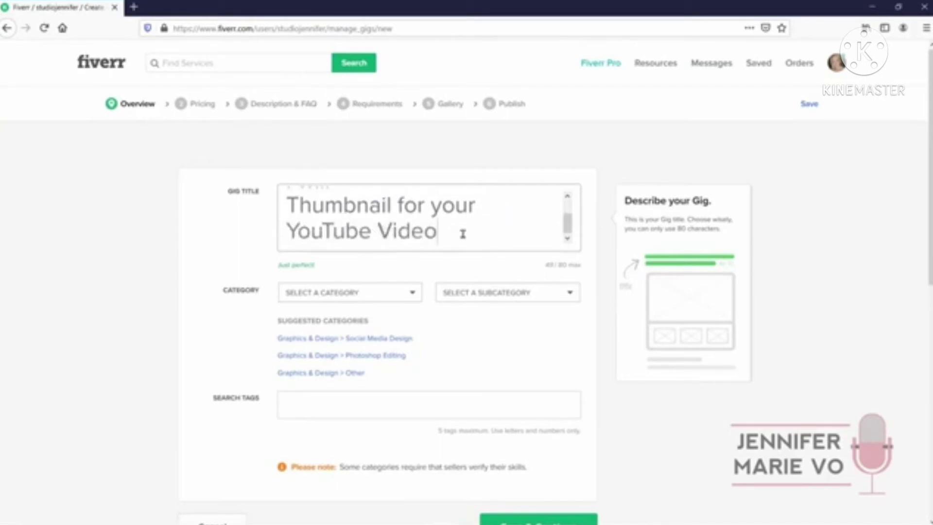
{"action": "scroll", "coordinate": [463, 234], "scroll_direction": "up", "scroll_amount": 2}
{"action": "scroll", "coordinate": [470, 239], "scroll_direction": "down", "scroll_amount": 2}
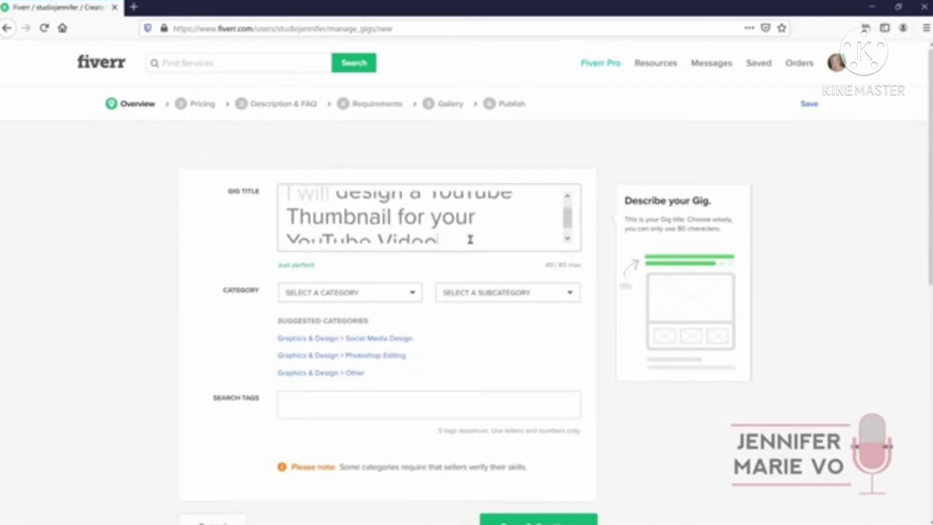
Set the category to Graphics & Design with Social Media Design as the subcategory
{"action": "left_click", "coordinate": [407, 298]}
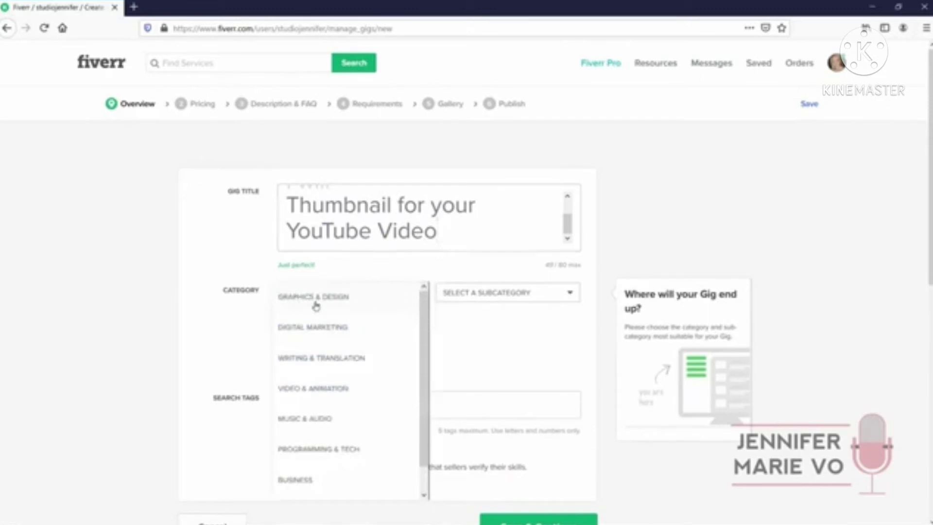
{"action": "left_click", "coordinate": [335, 298]}
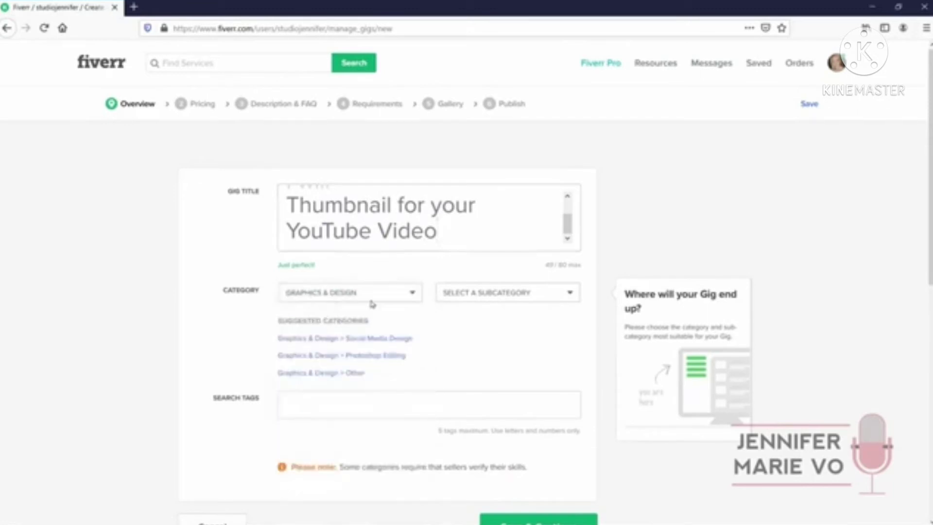
{"action": "left_click", "coordinate": [526, 299]}
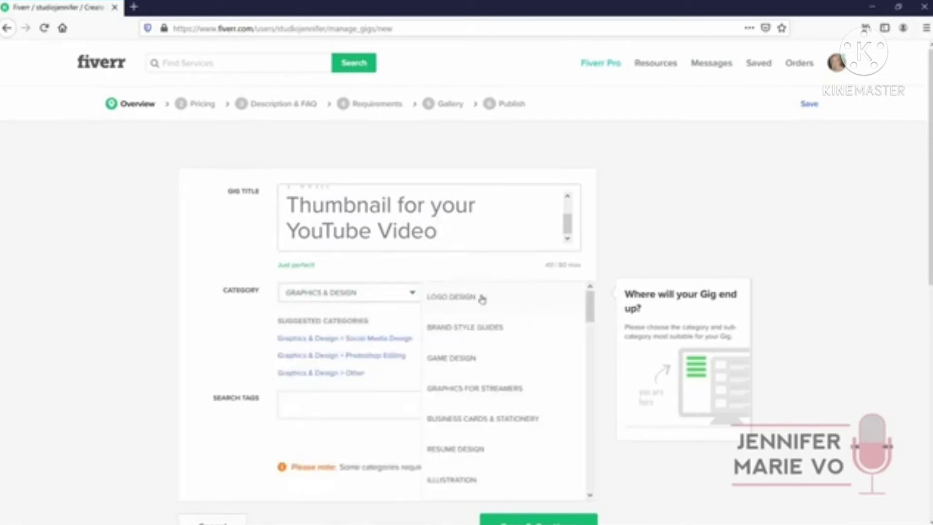
{"action": "scroll", "coordinate": [508, 348], "scroll_direction": "down", "scroll_amount": 2}
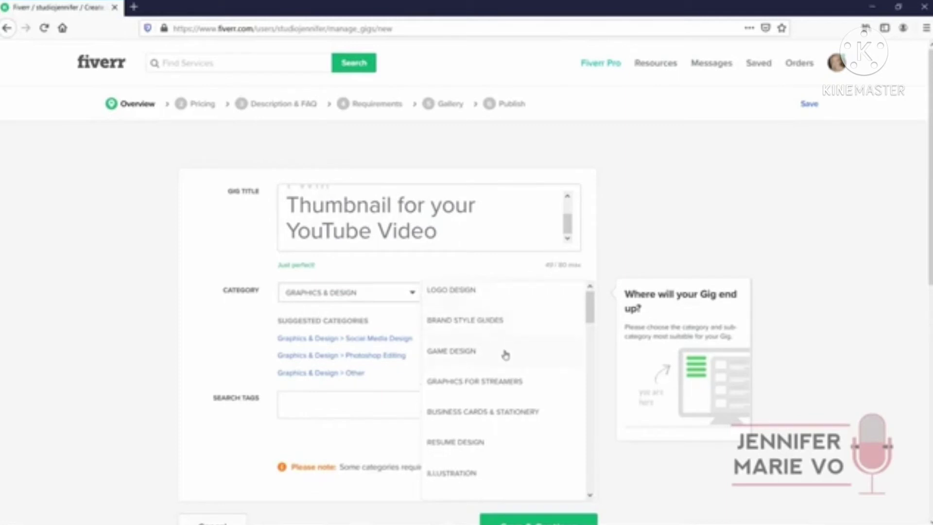
{"action": "scroll", "coordinate": [527, 350], "scroll_direction": "down", "scroll_amount": 5}
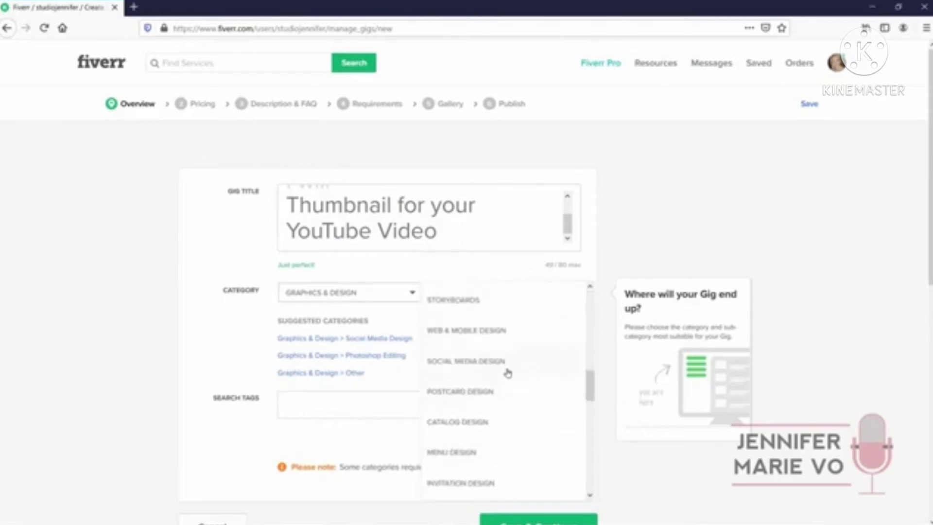
{"action": "left_click", "coordinate": [515, 370]}
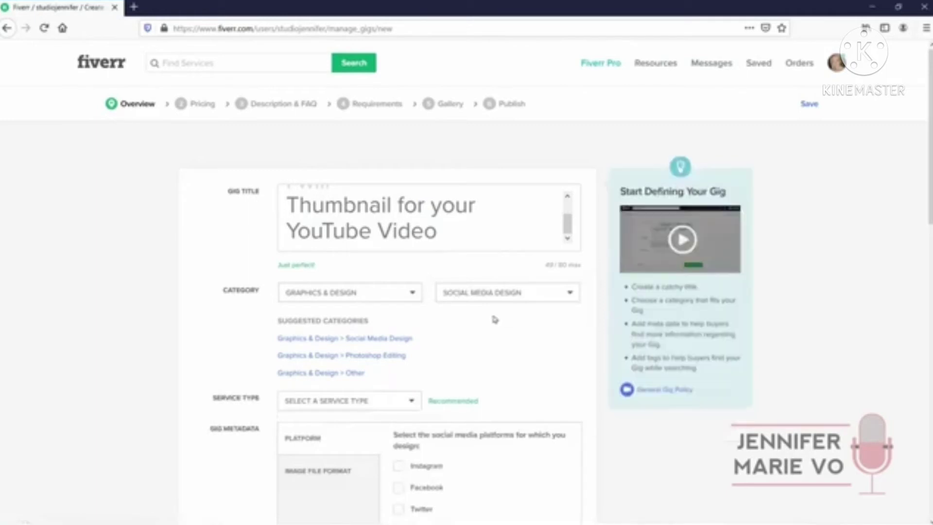
Select YouTube as the platform and JPG and PNG as image file formats
{"action": "scroll", "coordinate": [493, 319], "scroll_direction": "down", "scroll_amount": 2}
{"action": "scroll", "coordinate": [493, 319], "scroll_direction": "down", "scroll_amount": 4}
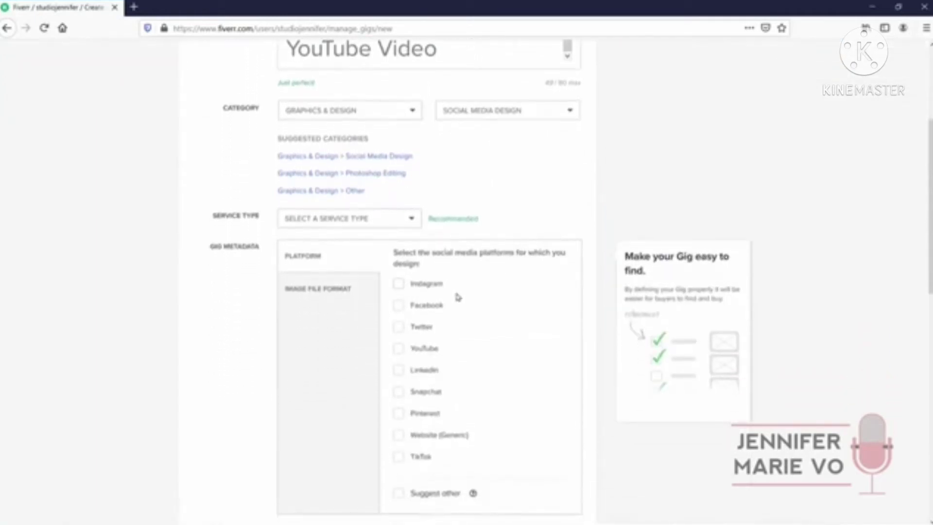
{"action": "scroll", "coordinate": [456, 297], "scroll_direction": "down", "scroll_amount": 2}
{"action": "left_click", "coordinate": [398, 287]}
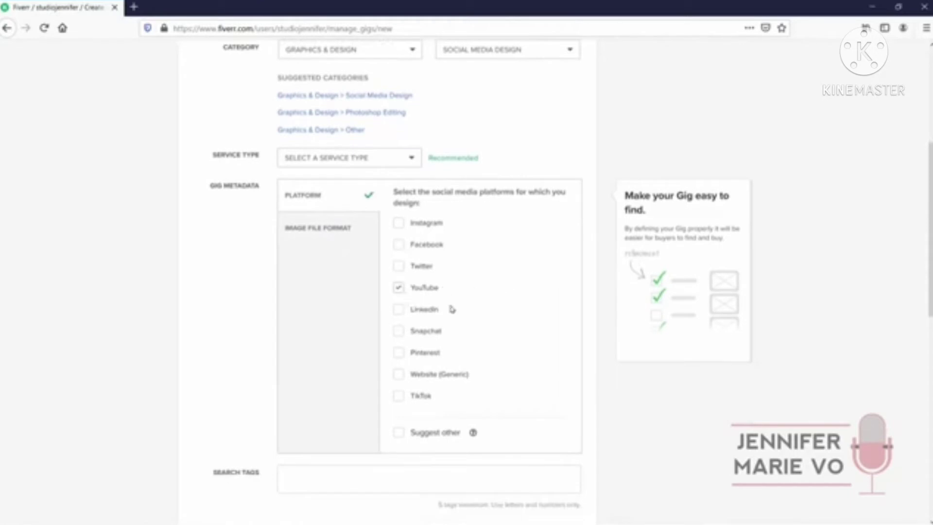
{"action": "scroll", "coordinate": [451, 309], "scroll_direction": "up", "scroll_amount": 2}
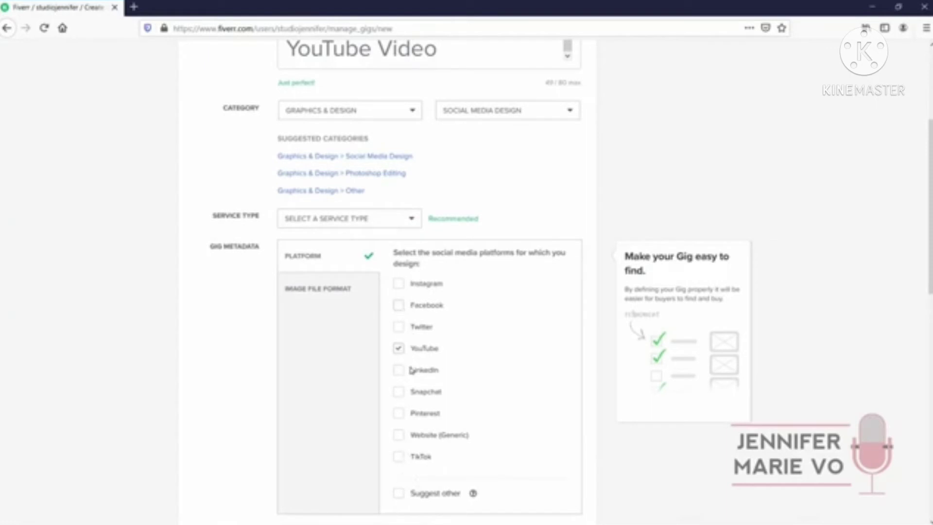
{"action": "left_click", "coordinate": [324, 295]}
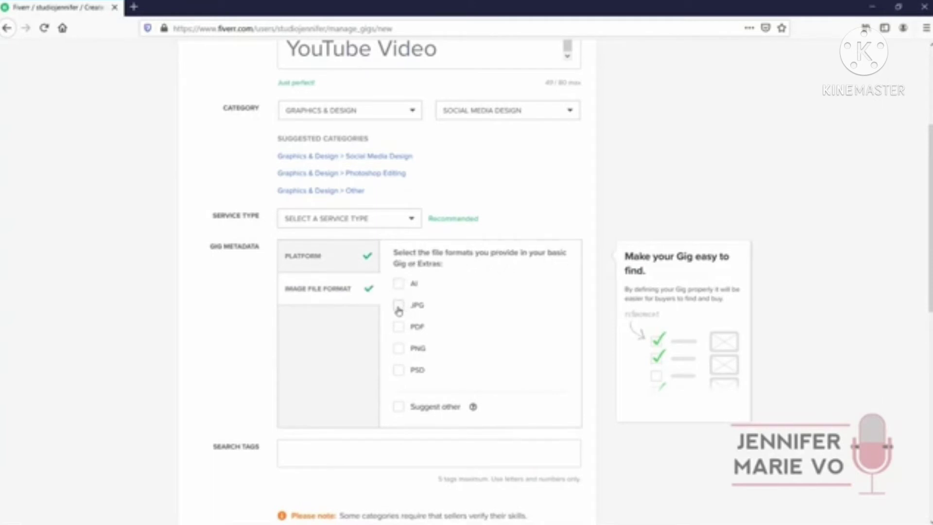
{"action": "left_click", "coordinate": [399, 306]}
{"action": "scroll", "coordinate": [467, 367], "scroll_direction": "down", "scroll_amount": 2}
Add five search tags, including YouTube Channel Art, and save the overview
{"action": "left_click", "coordinate": [450, 382]}
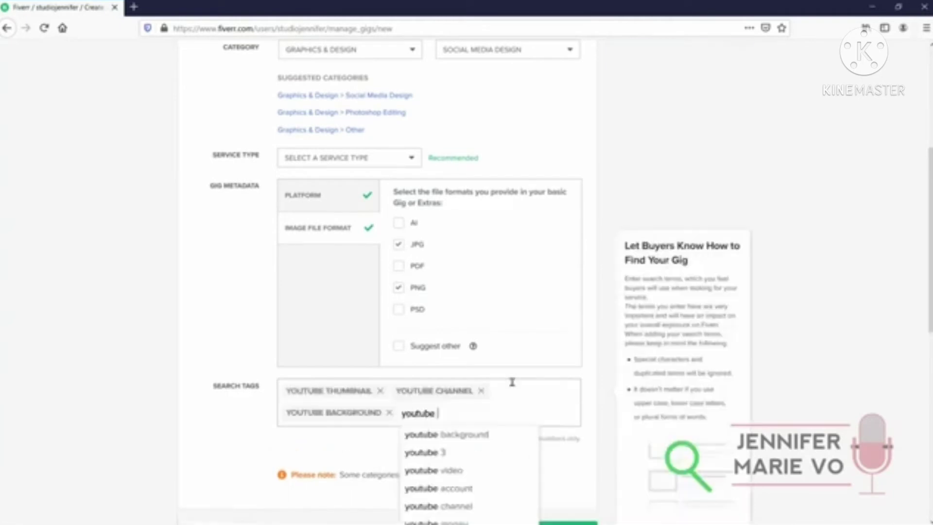
{"action": "type", "text": "channel art"}
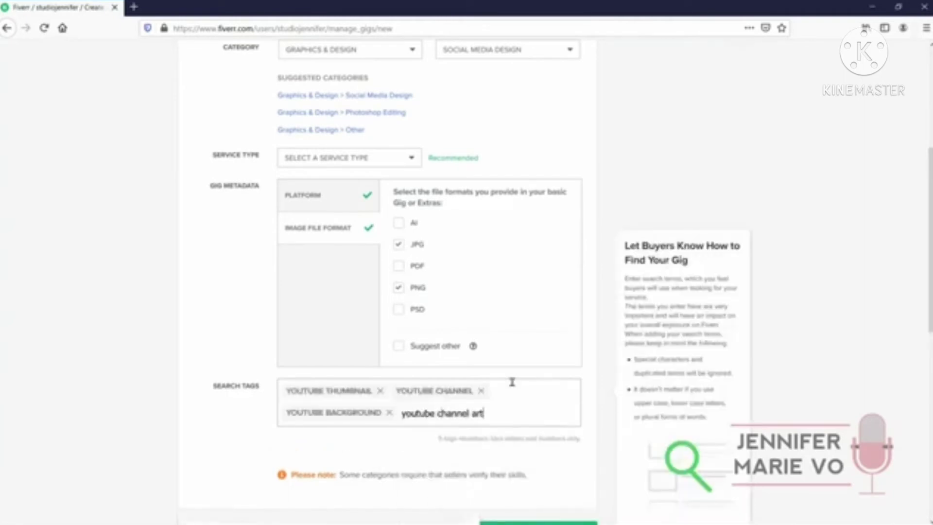
{"action": "key", "text": "Return"}
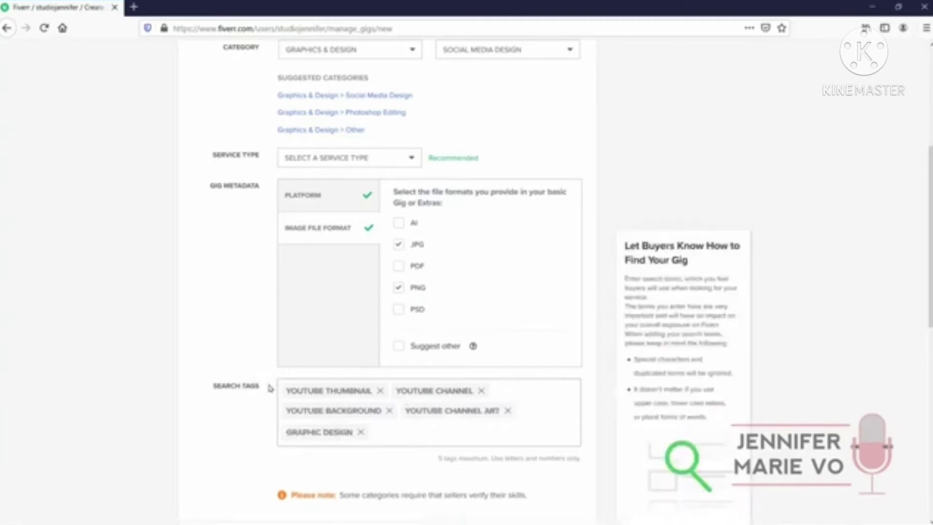
{"action": "scroll", "coordinate": [266, 387], "scroll_direction": "down", "scroll_amount": 3}
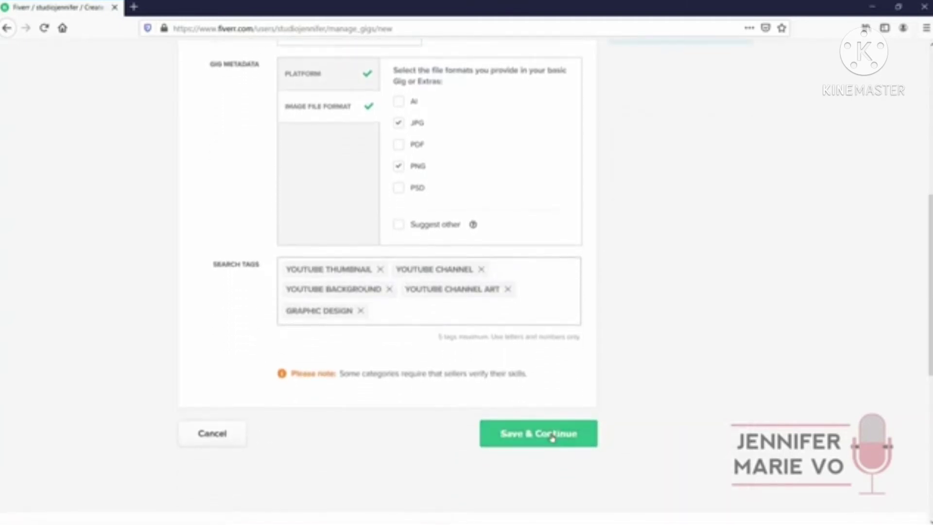
{"action": "left_click", "coordinate": [553, 438]}
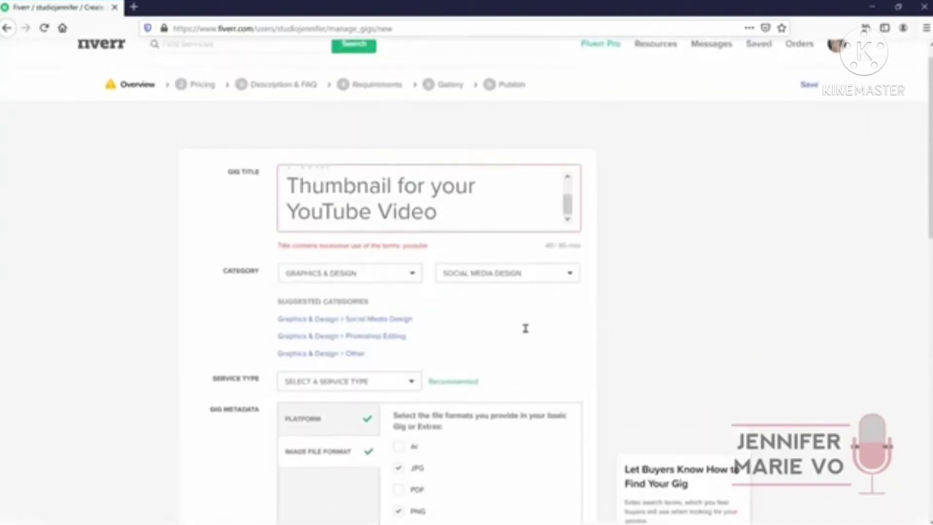
{"action": "left_click", "coordinate": [461, 242]}
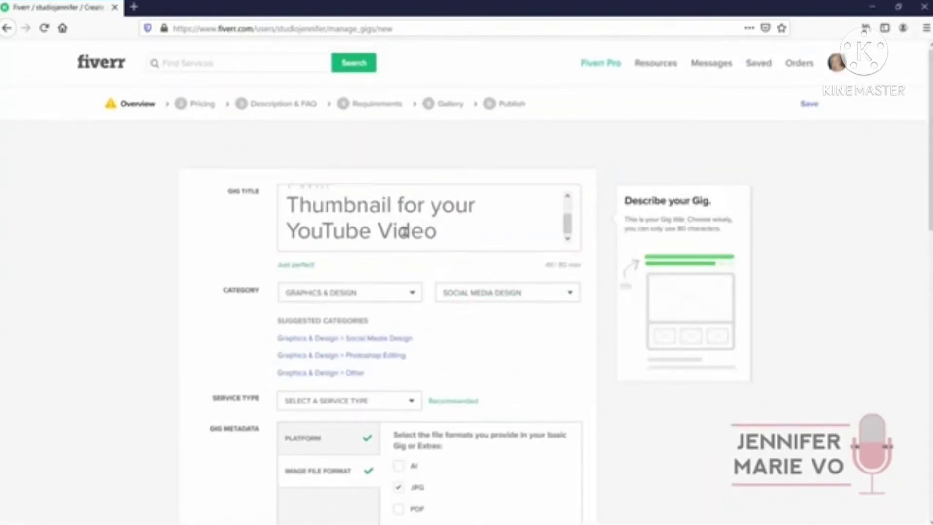
Replace 'YouTube' with 'Social Media' in the title's ending and save the overview
{"action": "scroll", "coordinate": [430, 232], "scroll_direction": "down", "scroll_amount": 10}
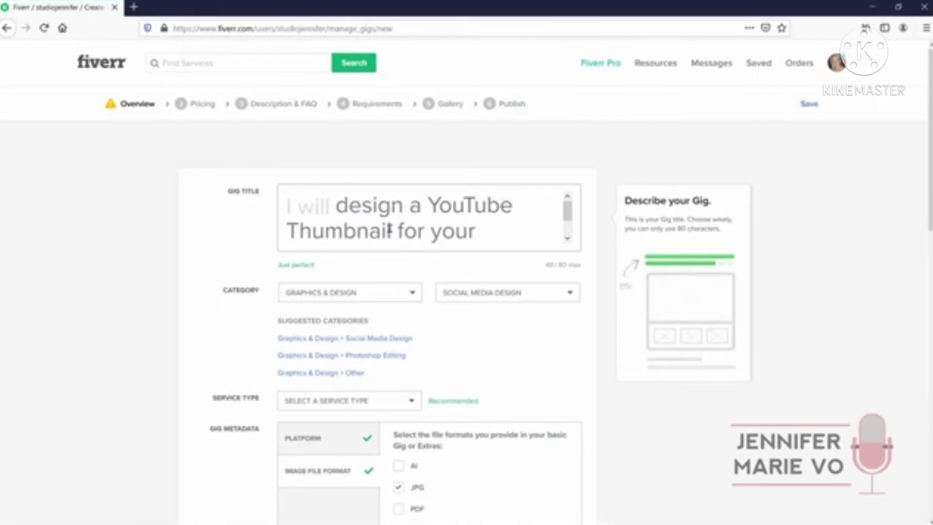
{"action": "scroll", "coordinate": [390, 224], "scroll_direction": "down", "scroll_amount": 1}
{"action": "left_click_drag", "start_coordinate": [384, 226], "coordinate": [287, 231]}
{"action": "type", "text": "Soci"}
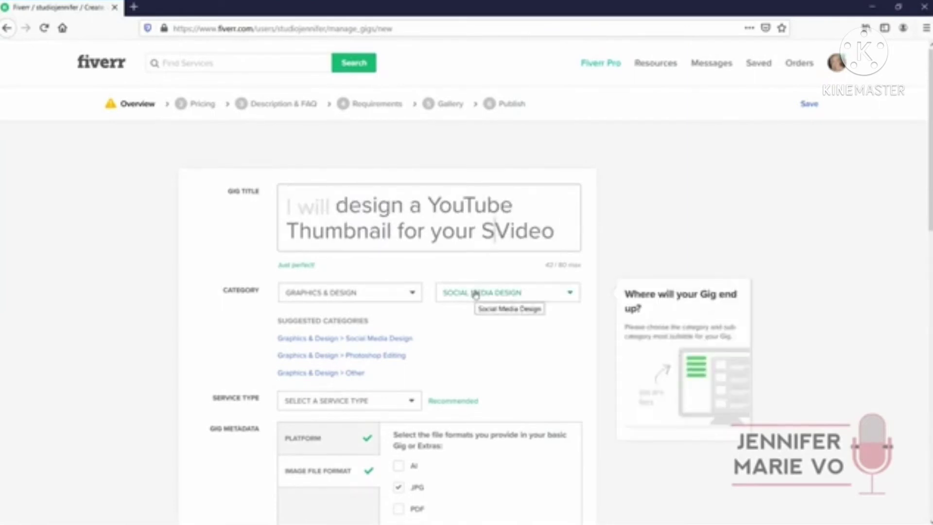
{"action": "type", "text": "al Media"}
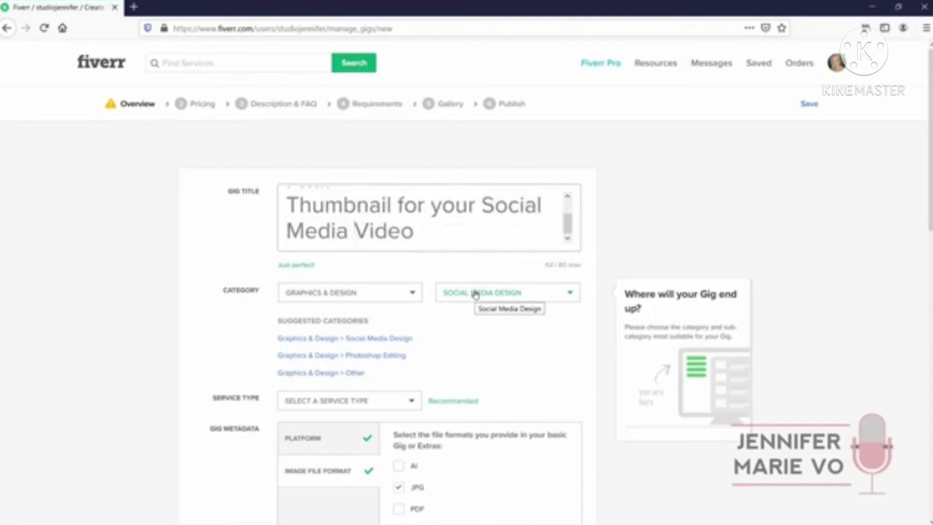
{"action": "scroll", "coordinate": [529, 302], "scroll_direction": "down", "scroll_amount": 12}
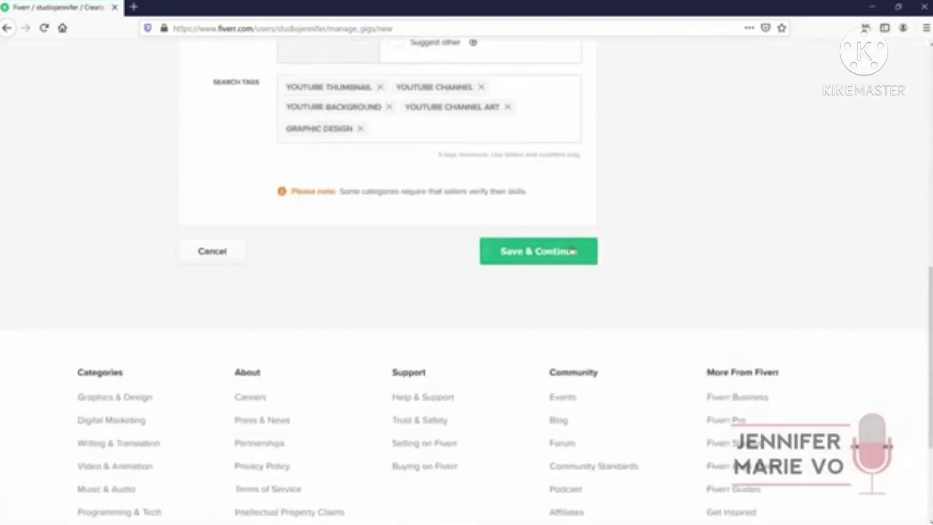
{"action": "left_click", "coordinate": [572, 249]}
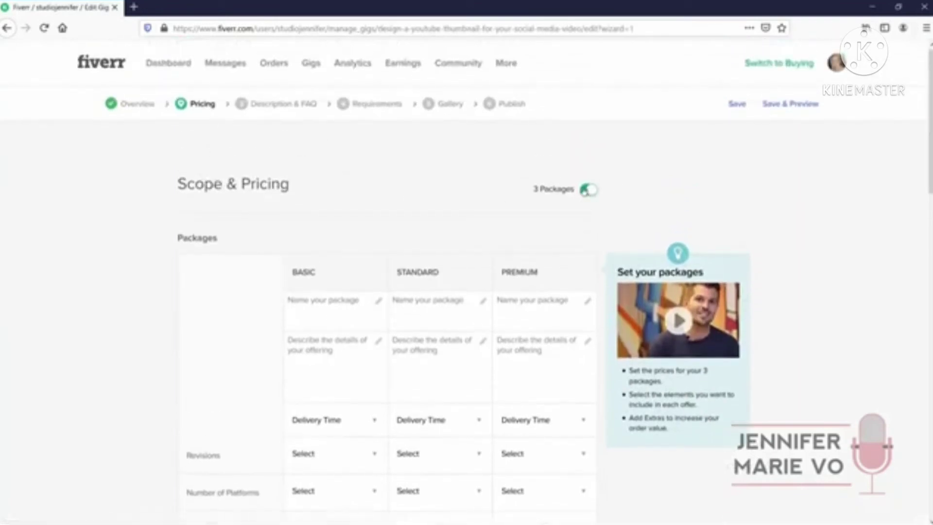
Turn off three packages so only the Basic package remains, and begin naming it
{"action": "left_click", "coordinate": [584, 191]}
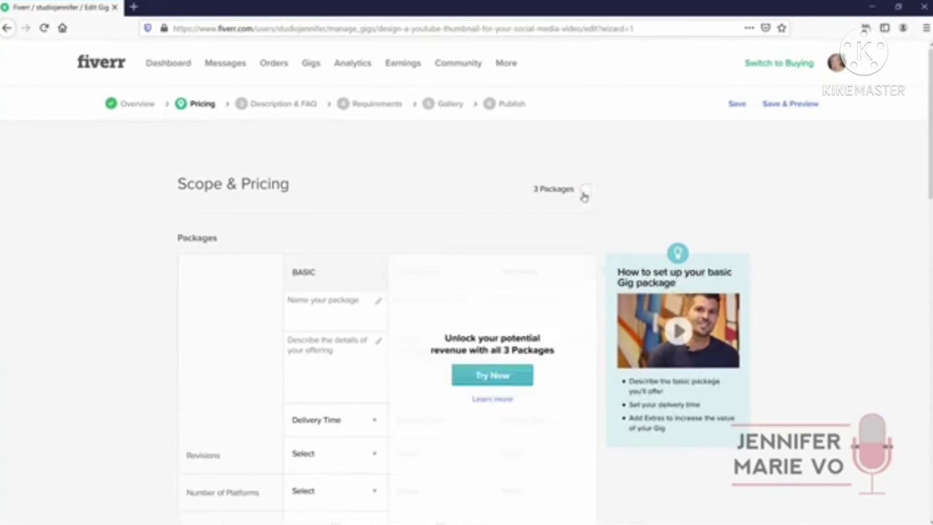
{"action": "left_click", "coordinate": [588, 191]}
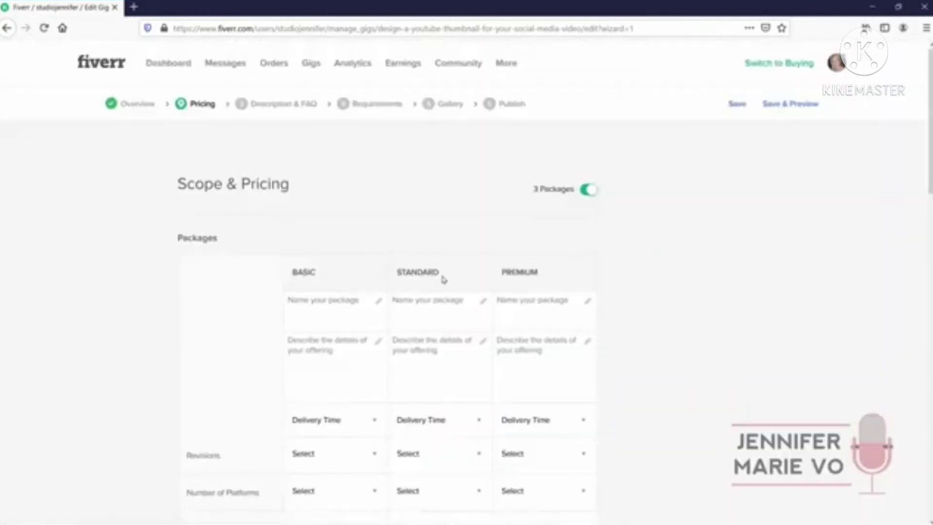
{"action": "scroll", "coordinate": [533, 272], "scroll_direction": "down", "scroll_amount": 4}
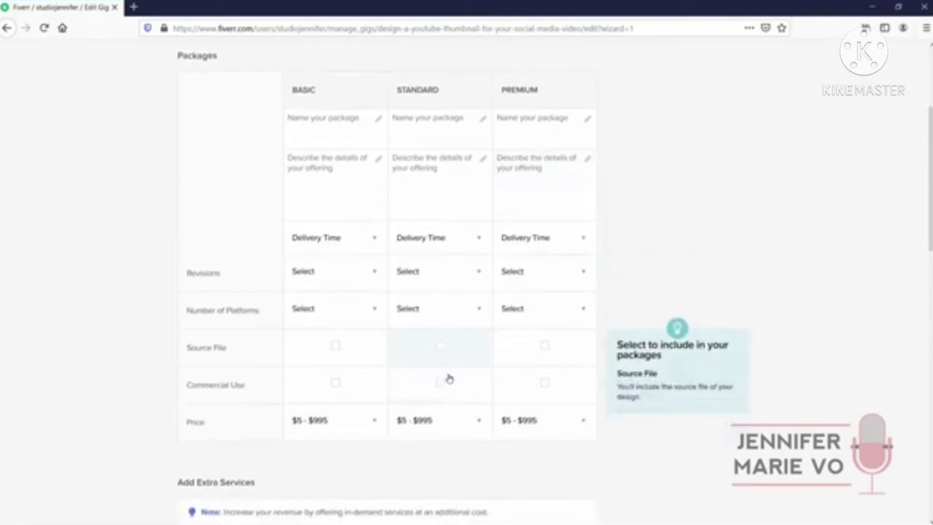
{"action": "scroll", "coordinate": [583, 298], "scroll_direction": "down", "scroll_amount": 3}
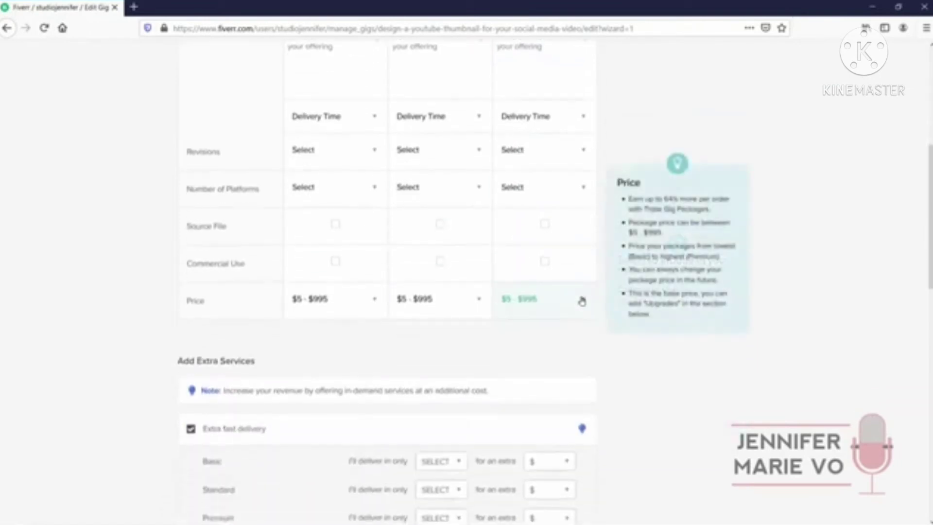
{"action": "scroll", "coordinate": [566, 183], "scroll_direction": "up", "scroll_amount": 4}
{"action": "left_click", "coordinate": [589, 68]}
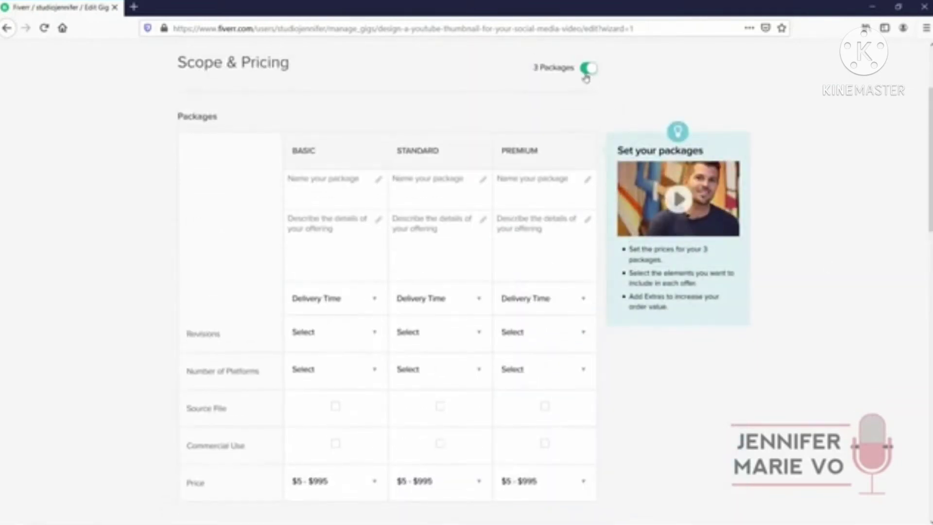
{"action": "left_click", "coordinate": [330, 197]}
{"action": "type", "text": "You"}
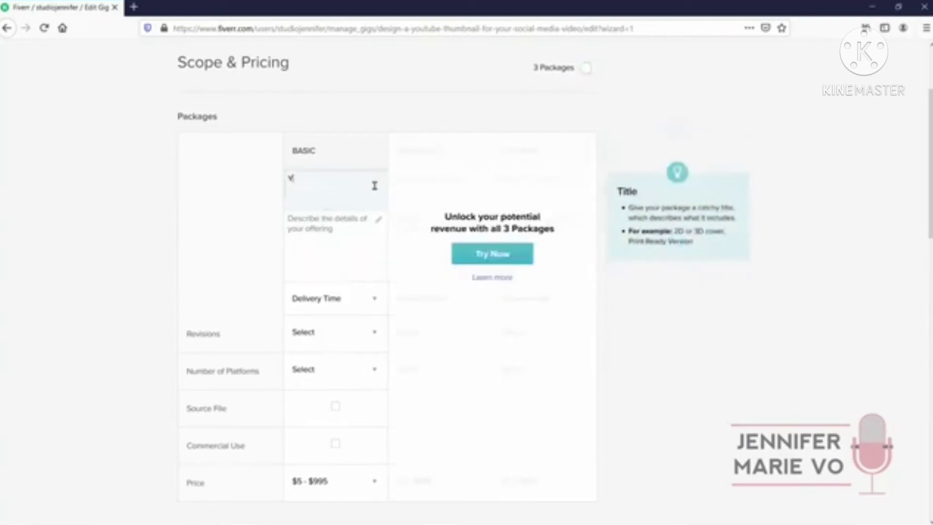
{"action": "key", "text": "BackSpace"}
{"action": "key", "text": "BackSpace"}
{"action": "key", "text": "BackSpace"}
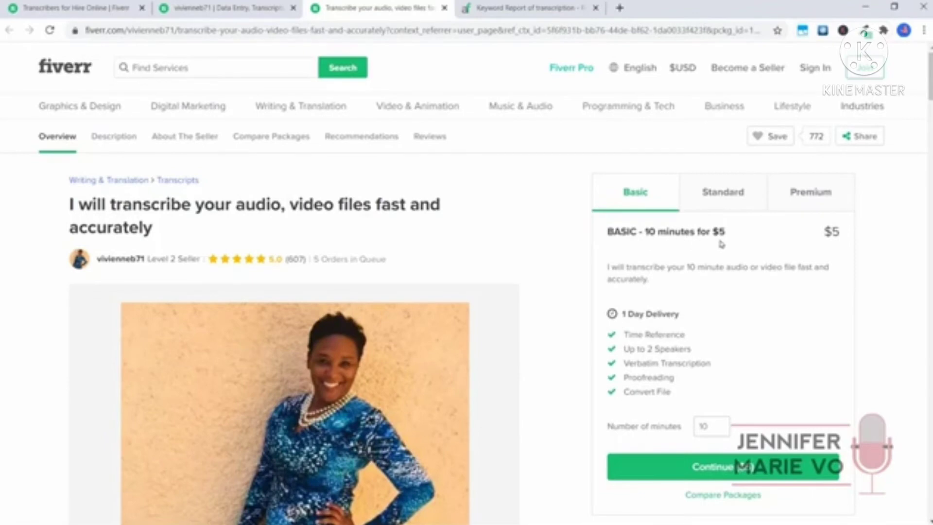
Compare the competitor gig's Standard and Premium packages, then return to the gig editor
{"action": "left_click", "coordinate": [720, 196]}
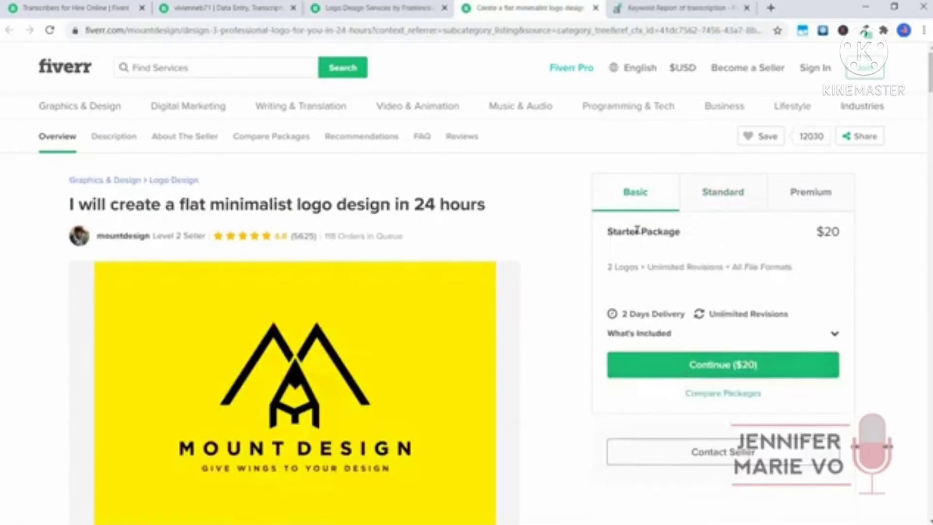
{"action": "left_click", "coordinate": [697, 196]}
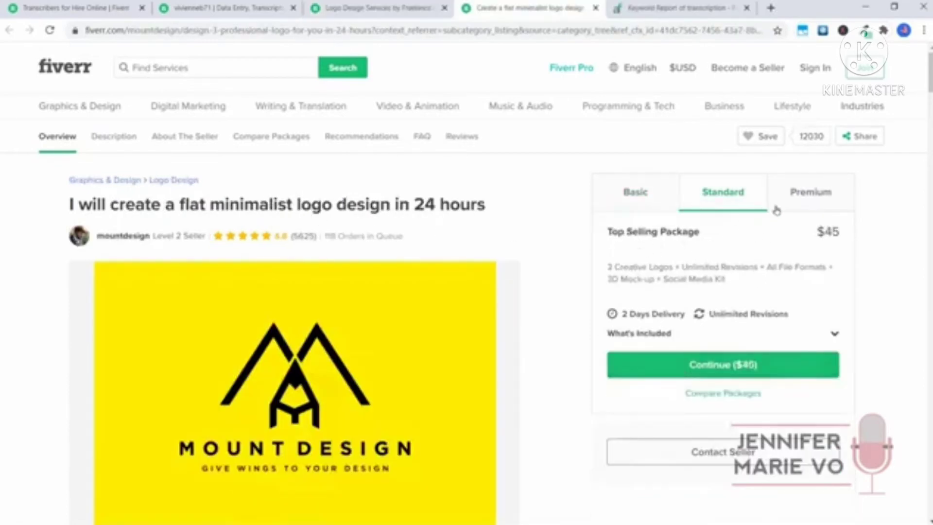
{"action": "left_click", "coordinate": [808, 203]}
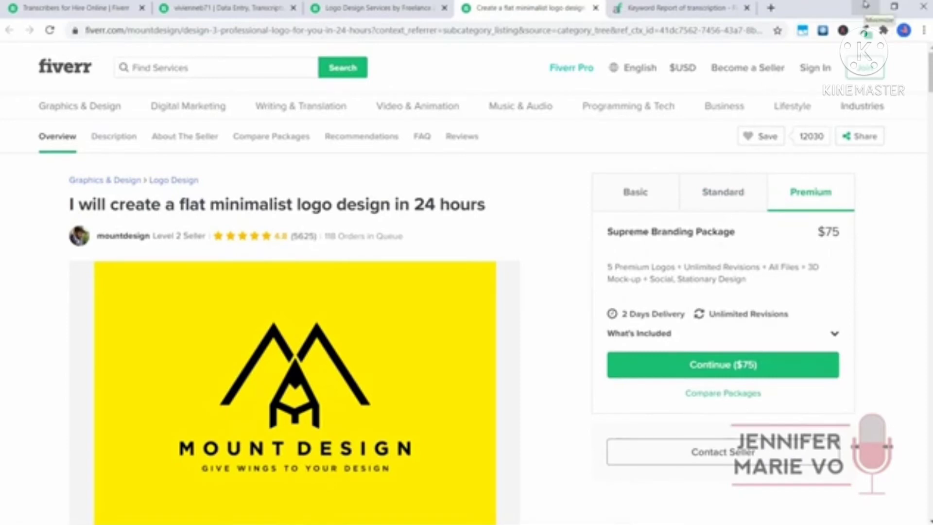
{"action": "left_click", "coordinate": [865, 6]}
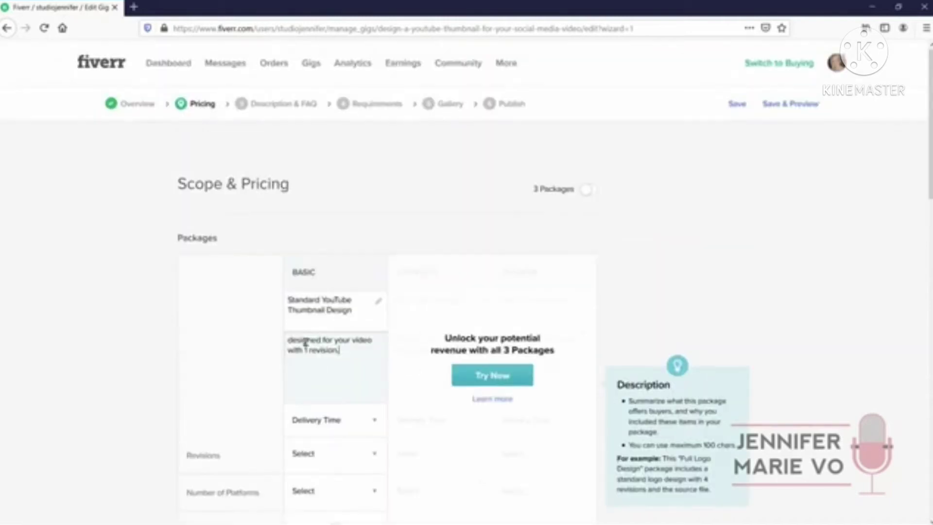
Set the Basic package delivery time to 1 Day Delivery
{"action": "scroll", "coordinate": [321, 331], "scroll_direction": "down", "scroll_amount": 4}
{"action": "left_click", "coordinate": [340, 308]}
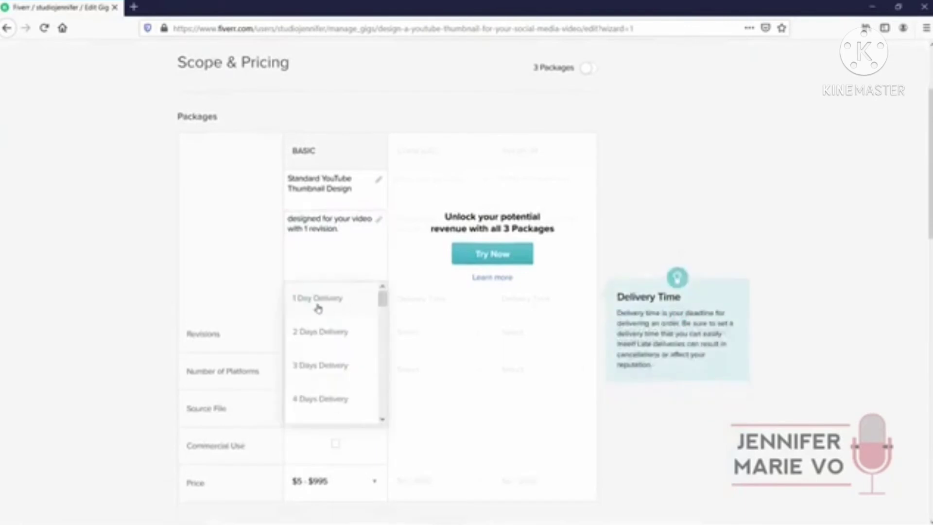
{"action": "scroll", "coordinate": [339, 367], "scroll_direction": "down", "scroll_amount": 1}
{"action": "scroll", "coordinate": [340, 369], "scroll_direction": "down", "scroll_amount": 3}
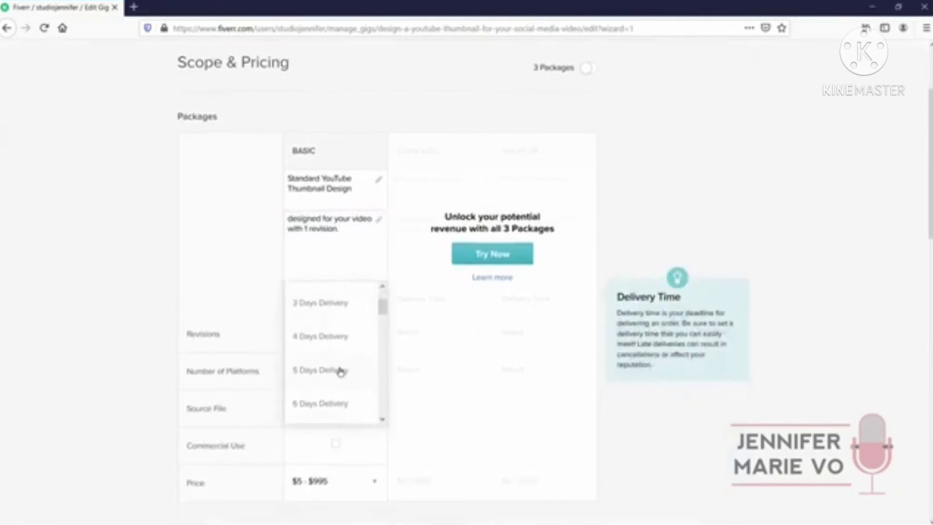
{"action": "scroll", "coordinate": [338, 340], "scroll_direction": "up", "scroll_amount": 3}
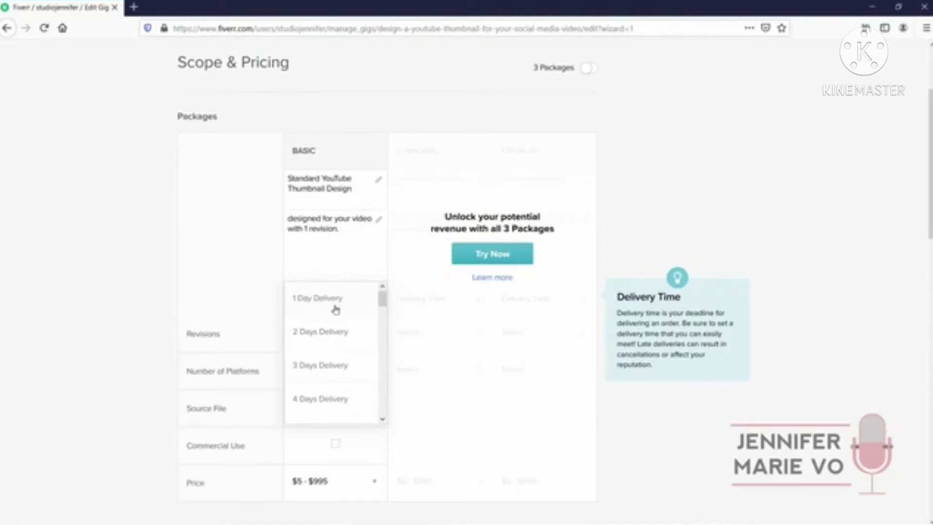
{"action": "left_click", "coordinate": [335, 309]}
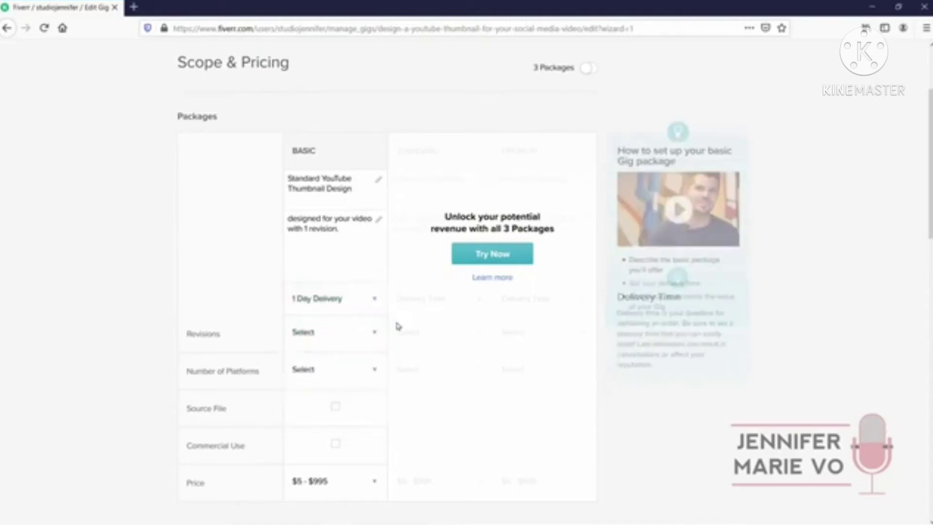
Set the Basic package revisions to 1
{"action": "left_click", "coordinate": [366, 338]}
{"action": "scroll", "coordinate": [325, 382], "scroll_direction": "down", "scroll_amount": 5}
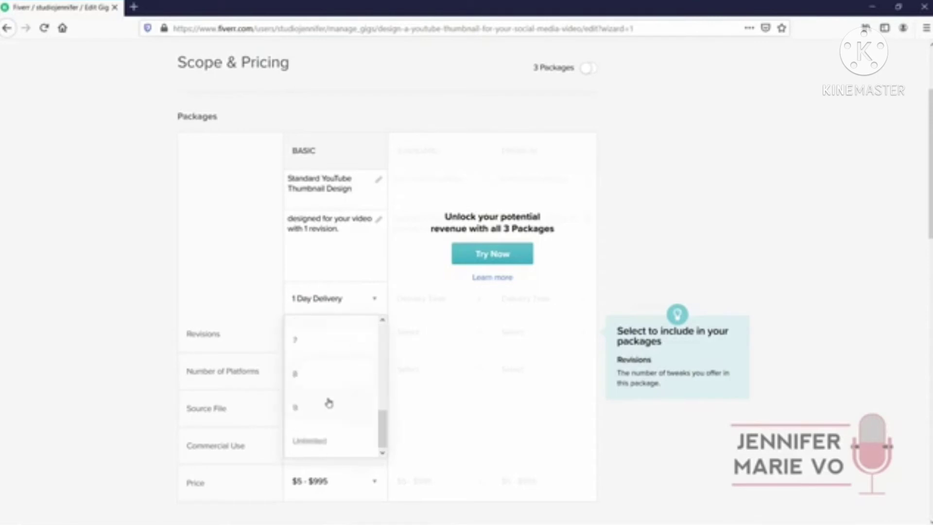
{"action": "scroll", "coordinate": [328, 402], "scroll_direction": "down", "scroll_amount": 2}
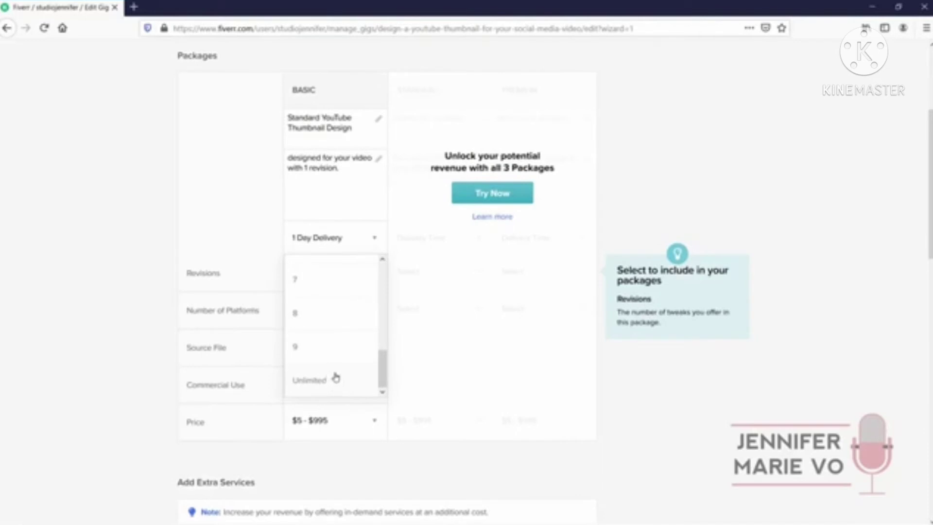
{"action": "scroll", "coordinate": [335, 377], "scroll_direction": "up", "scroll_amount": 5}
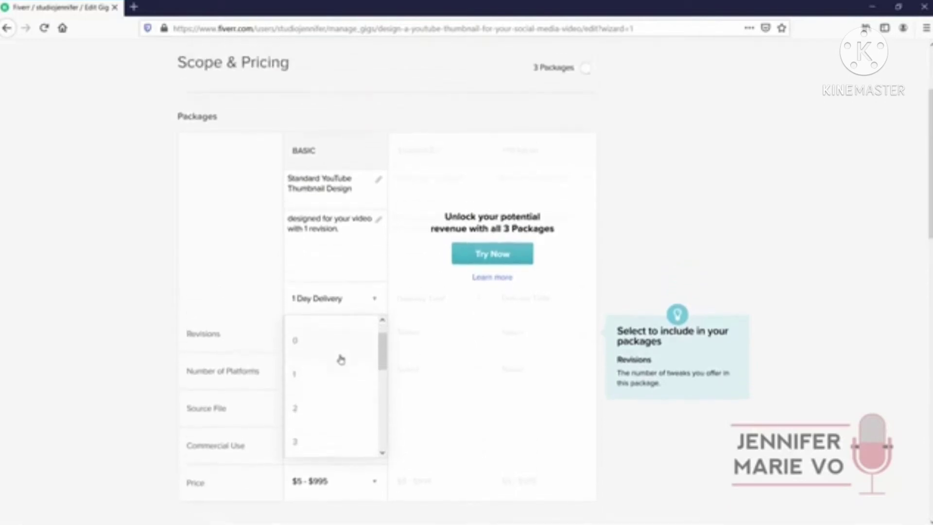
{"action": "scroll", "coordinate": [340, 360], "scroll_direction": "down", "scroll_amount": 1}
{"action": "left_click", "coordinate": [341, 346]}
{"action": "left_click", "coordinate": [374, 379]}
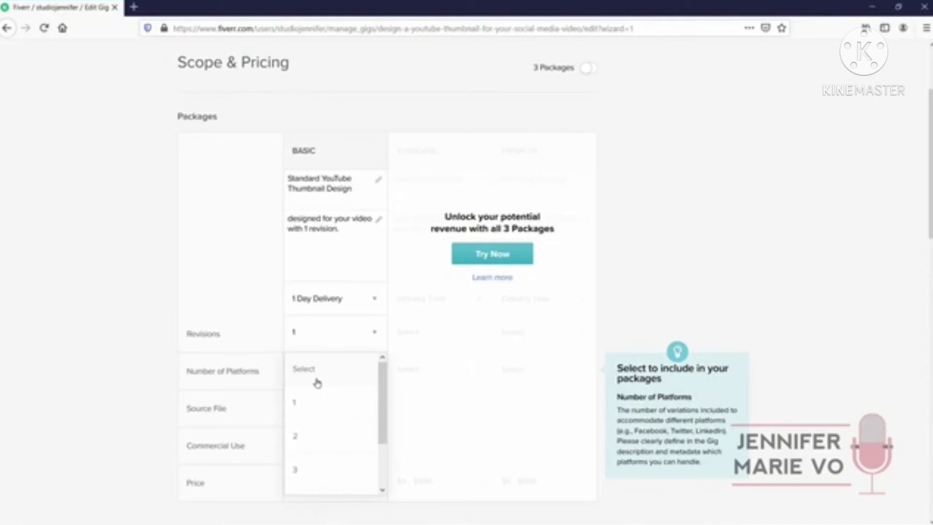
Give the Basic package 1 platform, commercial use, and a $5 price
{"action": "left_click", "coordinate": [301, 402]}
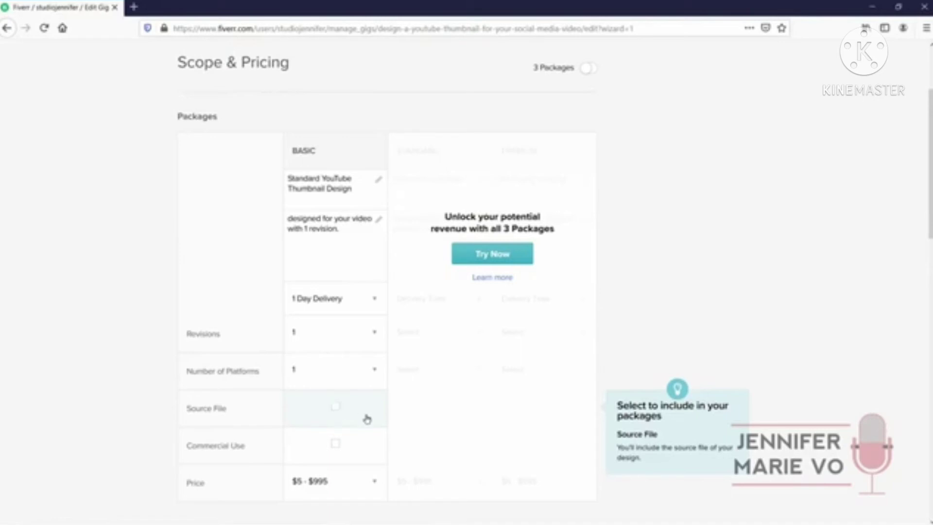
{"action": "left_click", "coordinate": [336, 444]}
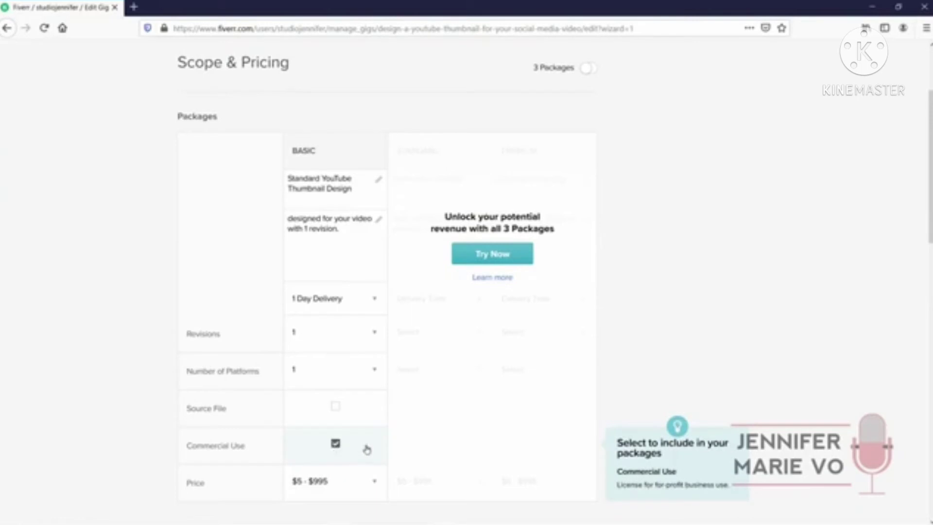
{"action": "scroll", "coordinate": [367, 448], "scroll_direction": "down", "scroll_amount": 4}
{"action": "left_click", "coordinate": [373, 363]}
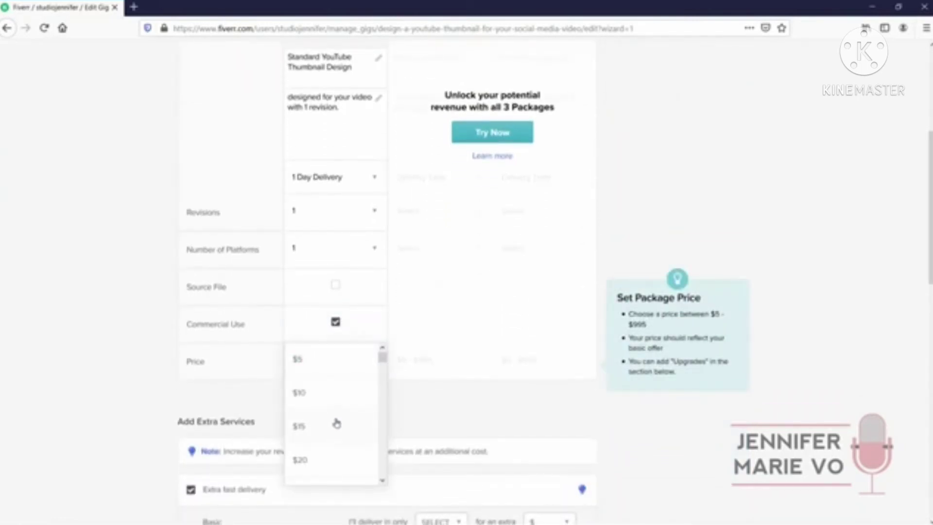
{"action": "left_click", "coordinate": [343, 367]}
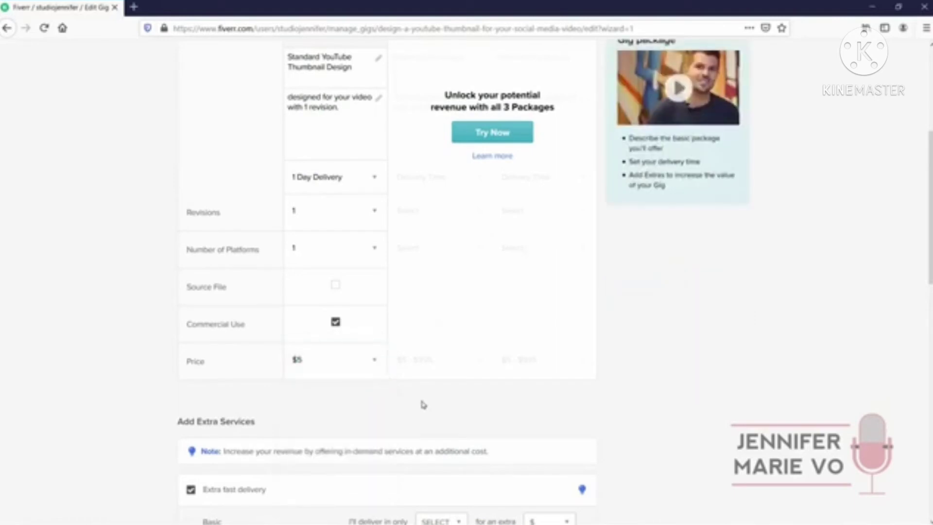
{"action": "scroll", "coordinate": [413, 399], "scroll_direction": "down", "scroll_amount": 1}
{"action": "scroll", "coordinate": [401, 378], "scroll_direction": "down", "scroll_amount": 1}
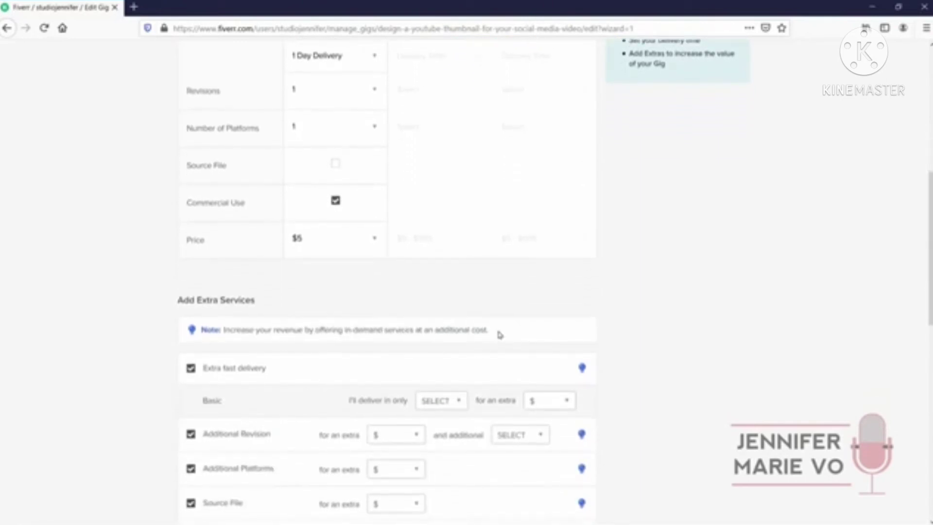
Offer the Extra fast delivery extra in 1 day for $5
{"action": "scroll", "coordinate": [372, 297], "scroll_direction": "down", "scroll_amount": 2}
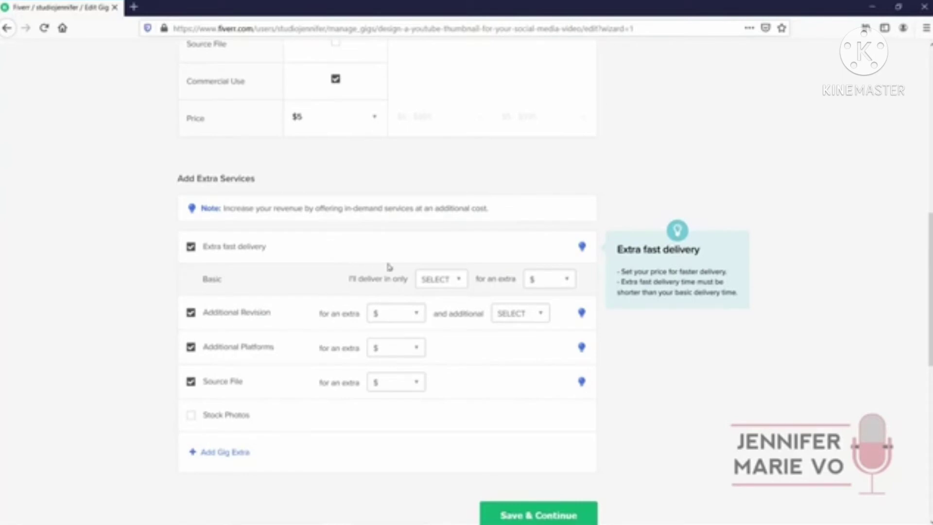
{"action": "left_click", "coordinate": [453, 282]}
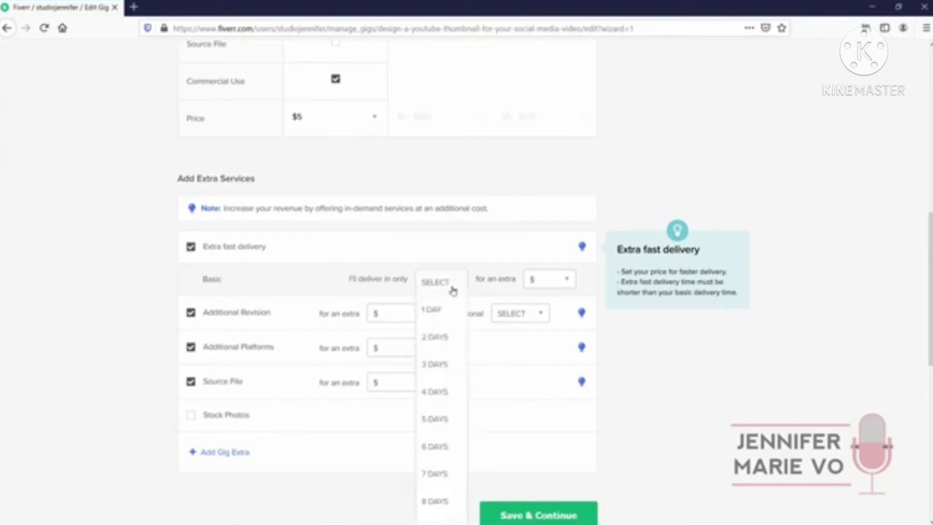
{"action": "scroll", "coordinate": [444, 311], "scroll_direction": "down", "scroll_amount": 2}
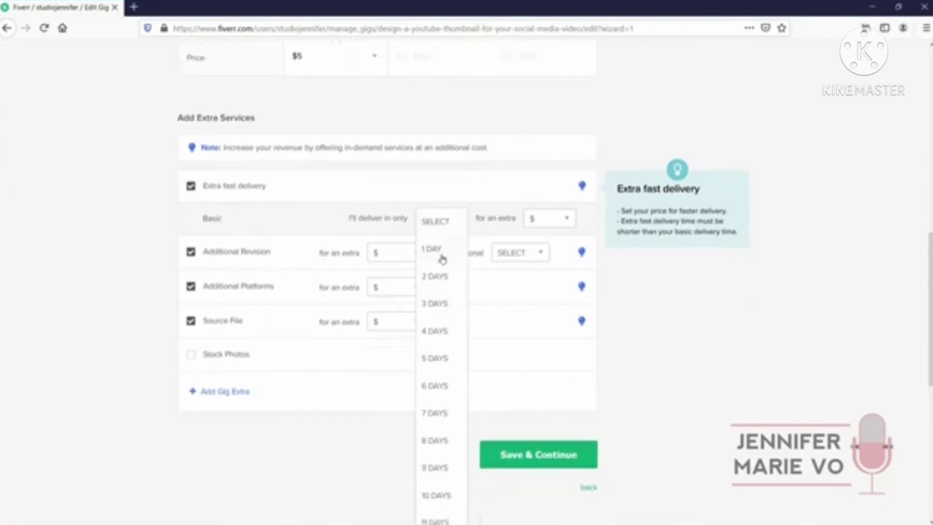
{"action": "scroll", "coordinate": [443, 390], "scroll_direction": "down", "scroll_amount": 3}
{"action": "scroll", "coordinate": [443, 389], "scroll_direction": "up", "scroll_amount": 2}
{"action": "scroll", "coordinate": [439, 326], "scroll_direction": "up", "scroll_amount": 2}
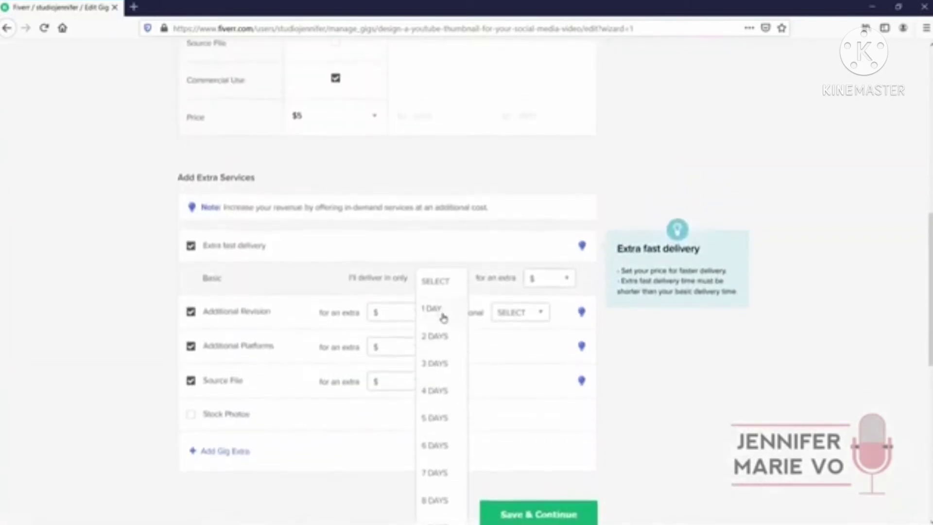
{"action": "left_click", "coordinate": [442, 315]}
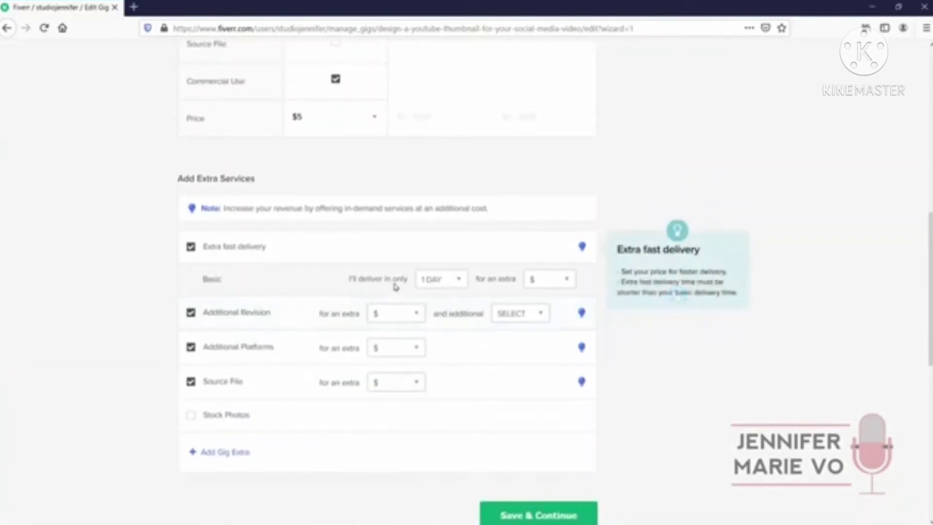
{"action": "left_click", "coordinate": [540, 284]}
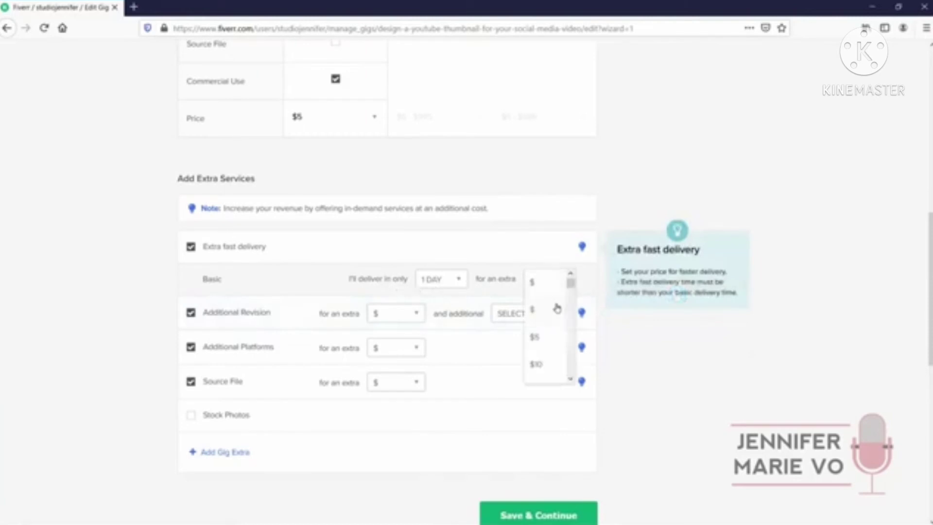
{"action": "left_click", "coordinate": [550, 343]}
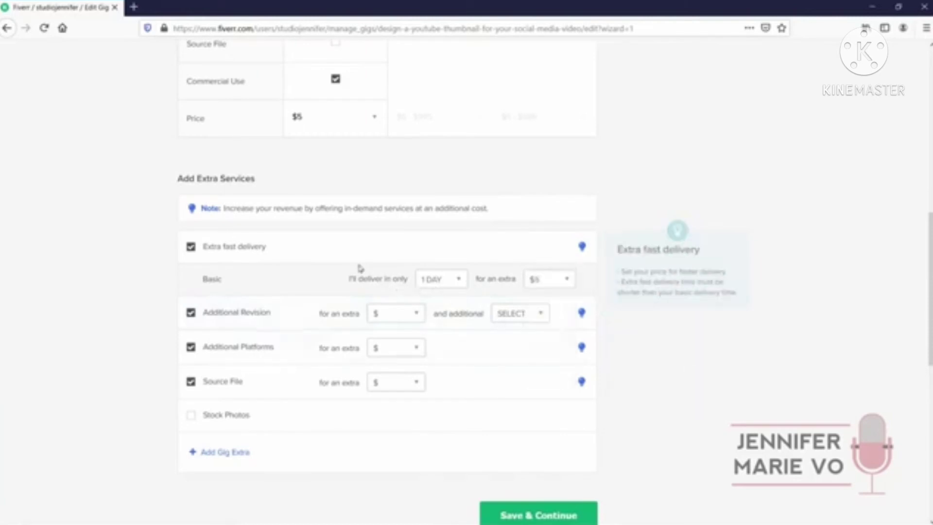
Change the Basic package delivery time to 2 Days Delivery
{"action": "scroll", "coordinate": [357, 262], "scroll_direction": "up", "scroll_amount": 6}
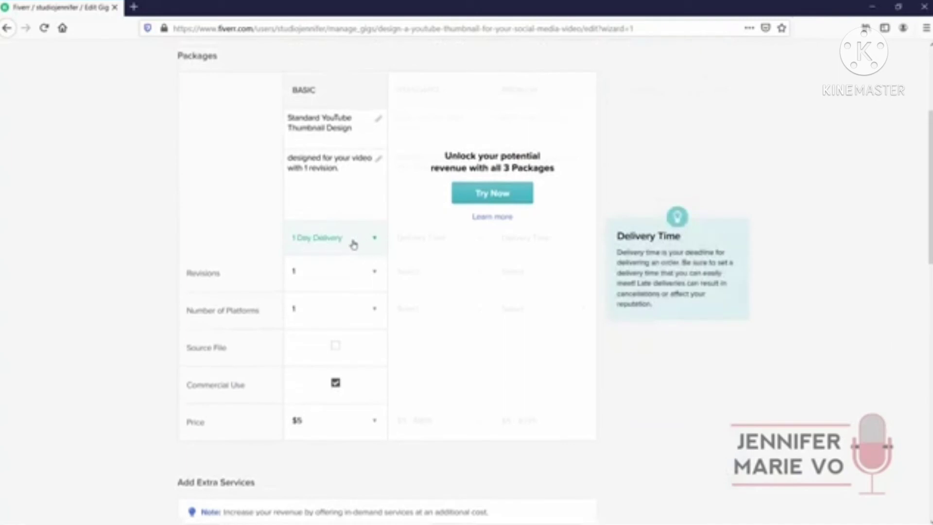
{"action": "left_click", "coordinate": [354, 246]}
{"action": "left_click", "coordinate": [349, 275]}
{"action": "scroll", "coordinate": [330, 247], "scroll_direction": "down", "scroll_amount": 4}
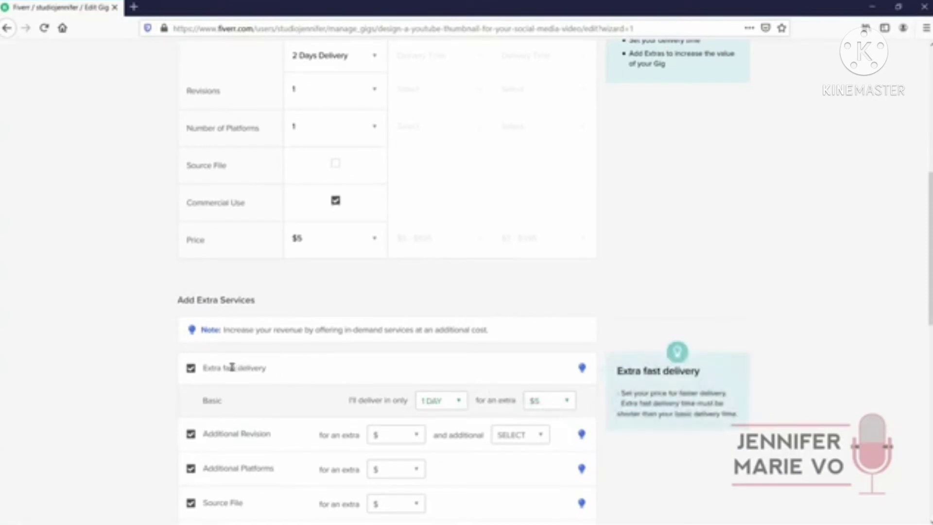
{"action": "scroll", "coordinate": [311, 382], "scroll_direction": "up", "scroll_amount": 4}
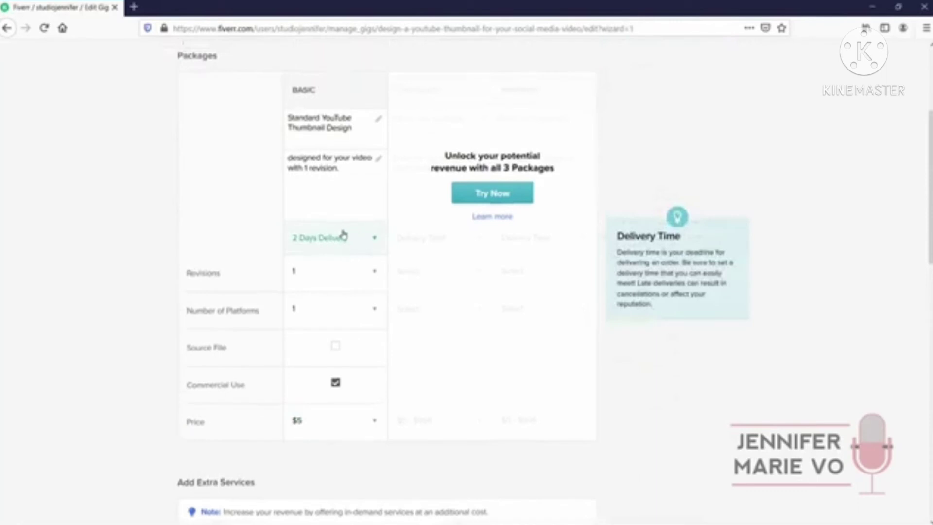
{"action": "scroll", "coordinate": [344, 235], "scroll_direction": "down", "scroll_amount": 8}
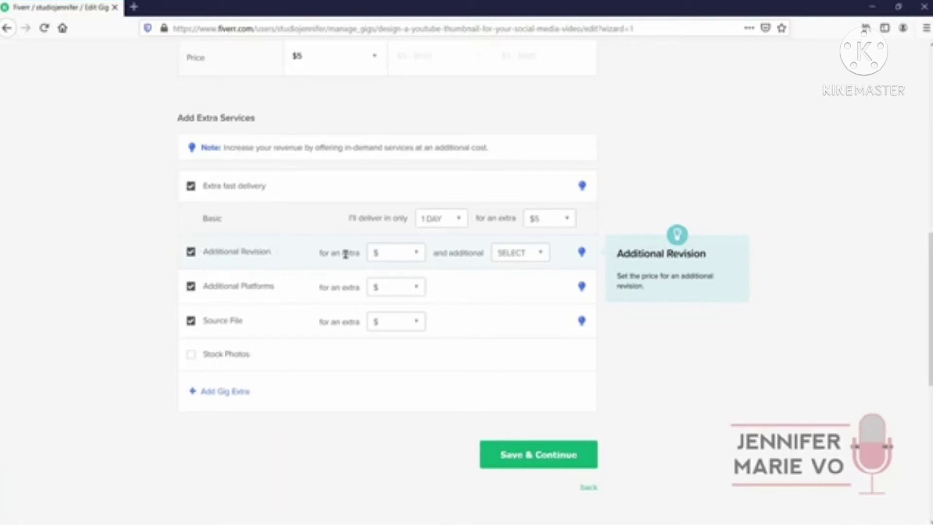
Set the Additional Revision extra to $5 with 1 extra day
{"action": "left_click", "coordinate": [510, 256]}
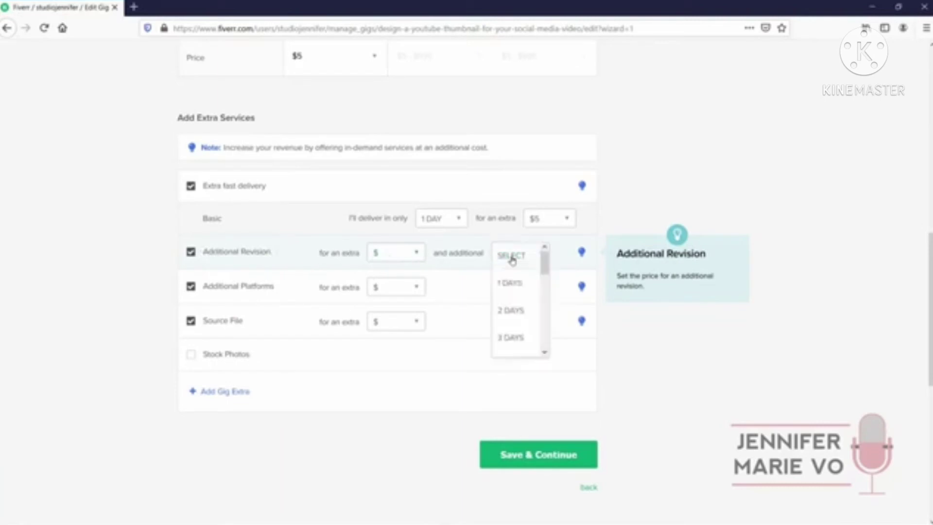
{"action": "left_click", "coordinate": [526, 281]}
{"action": "left_click", "coordinate": [395, 257]}
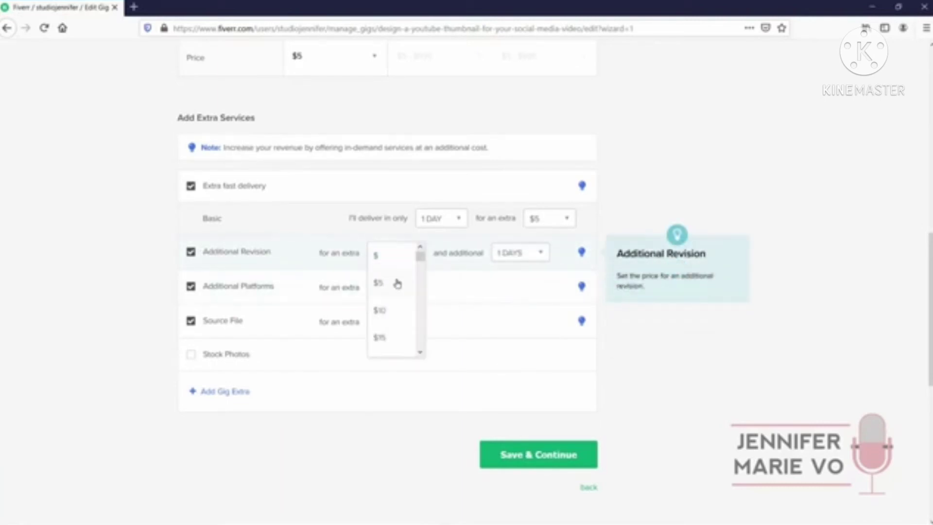
{"action": "left_click", "coordinate": [397, 284]}
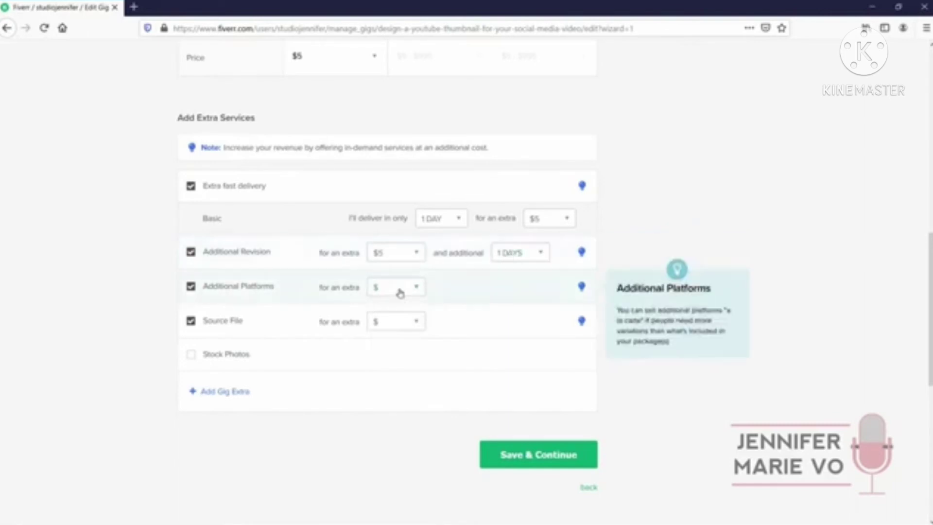
Remove the Additional Platforms and Source File extras
{"action": "left_click", "coordinate": [391, 287]}
{"action": "left_click", "coordinate": [190, 287]}
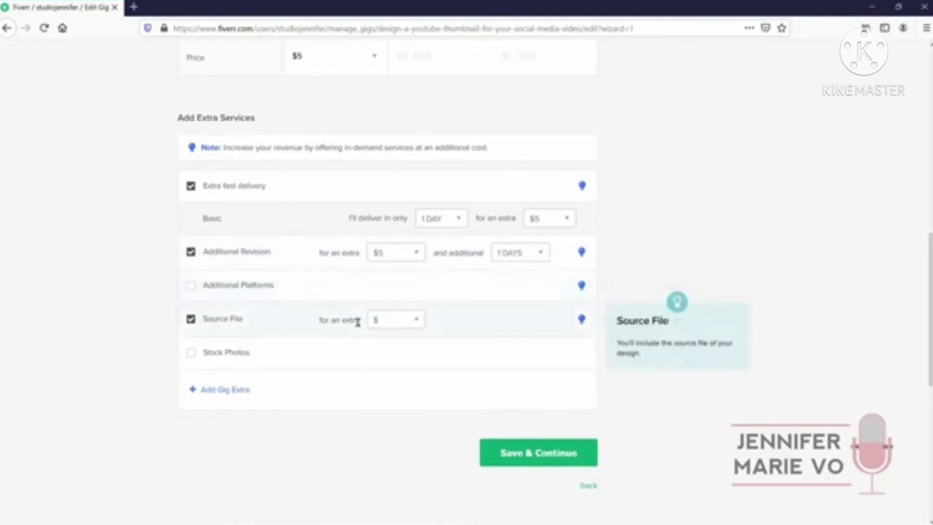
{"action": "left_click", "coordinate": [395, 321]}
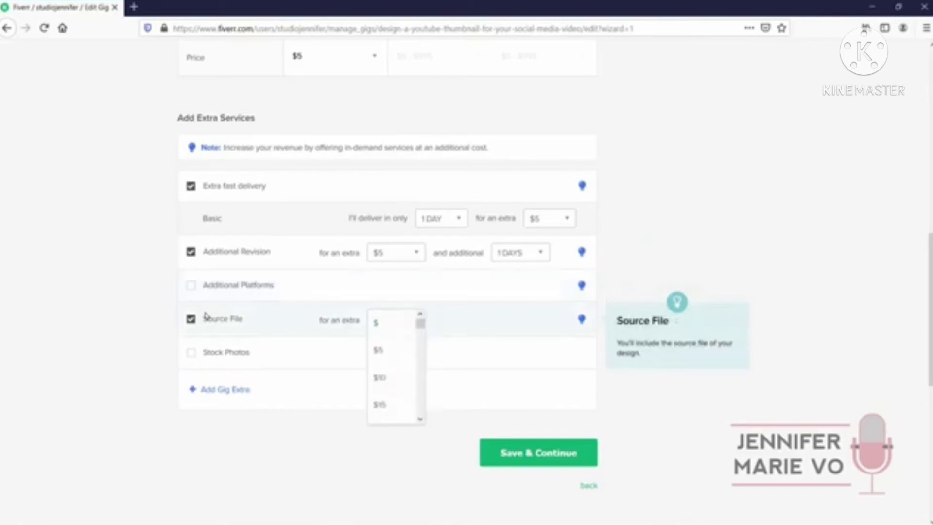
{"action": "left_click", "coordinate": [191, 318]}
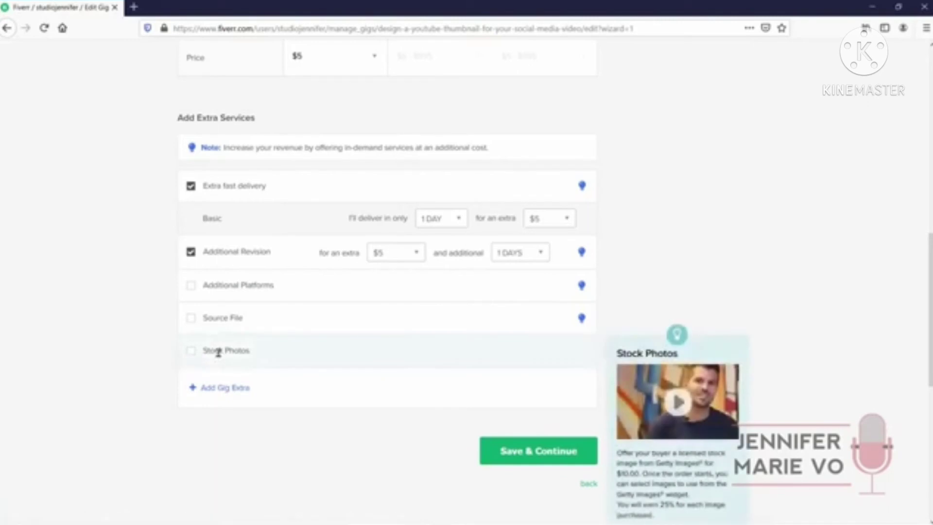
Try a custom gig extra, leave it switched off, and save the pricing
{"action": "scroll", "coordinate": [219, 350], "scroll_direction": "down", "scroll_amount": 2}
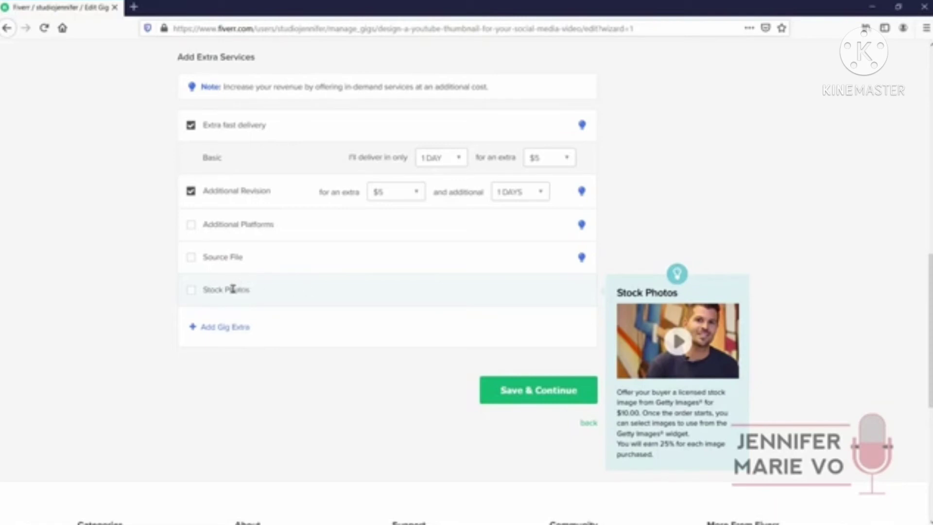
{"action": "left_click", "coordinate": [217, 326]}
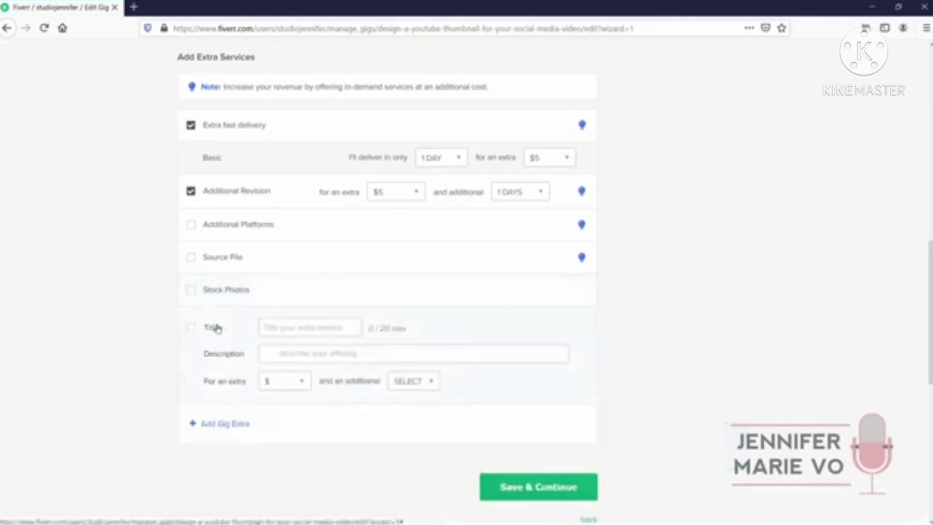
{"action": "left_click", "coordinate": [302, 328]}
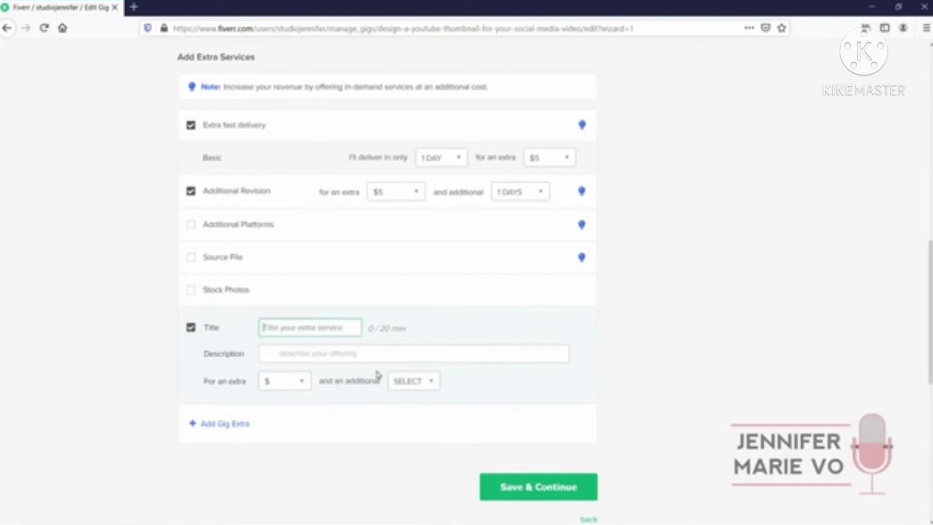
{"action": "left_click", "coordinate": [210, 328]}
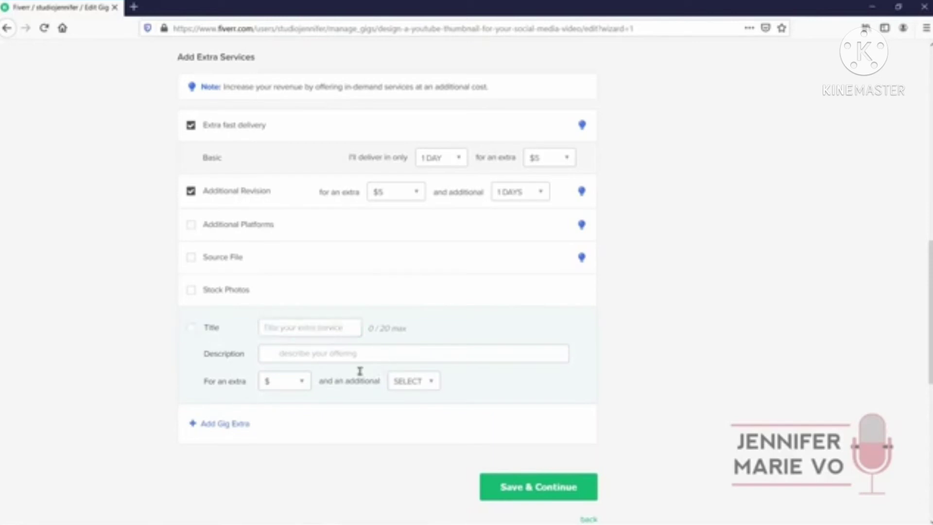
{"action": "left_click", "coordinate": [523, 485]}
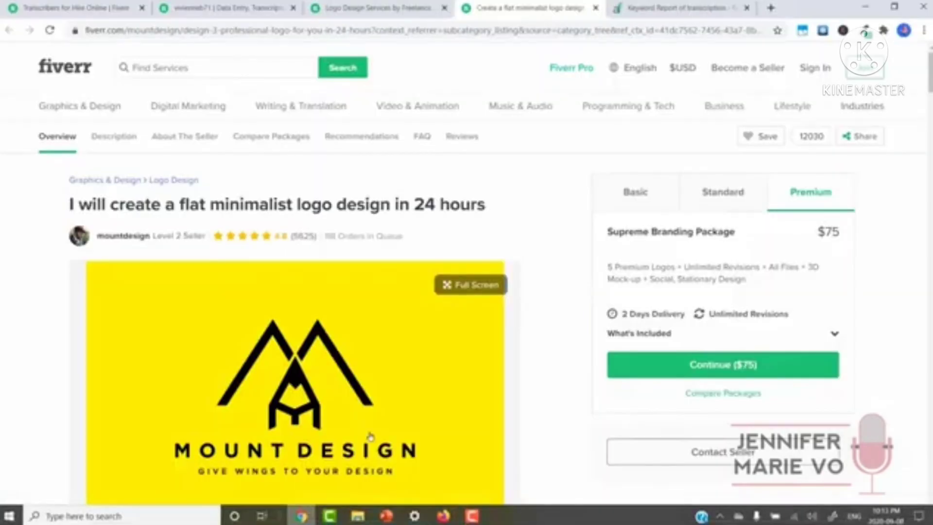
Browse an example gig description, then open a seller's transcription gig in a new tab
{"action": "scroll", "coordinate": [450, 225], "scroll_direction": "down", "scroll_amount": 4}
{"action": "scroll", "coordinate": [451, 225], "scroll_direction": "down", "scroll_amount": 8}
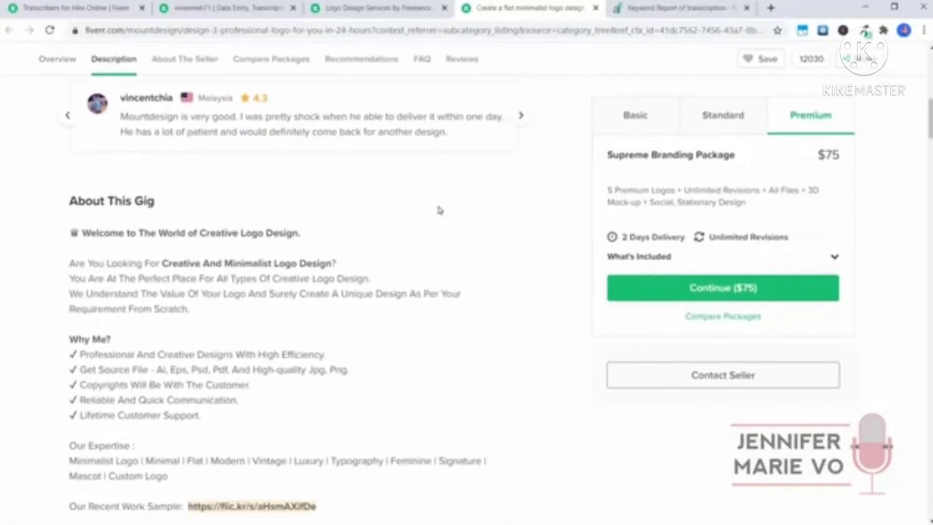
{"action": "scroll", "coordinate": [75, 117], "scroll_direction": "down", "scroll_amount": 2}
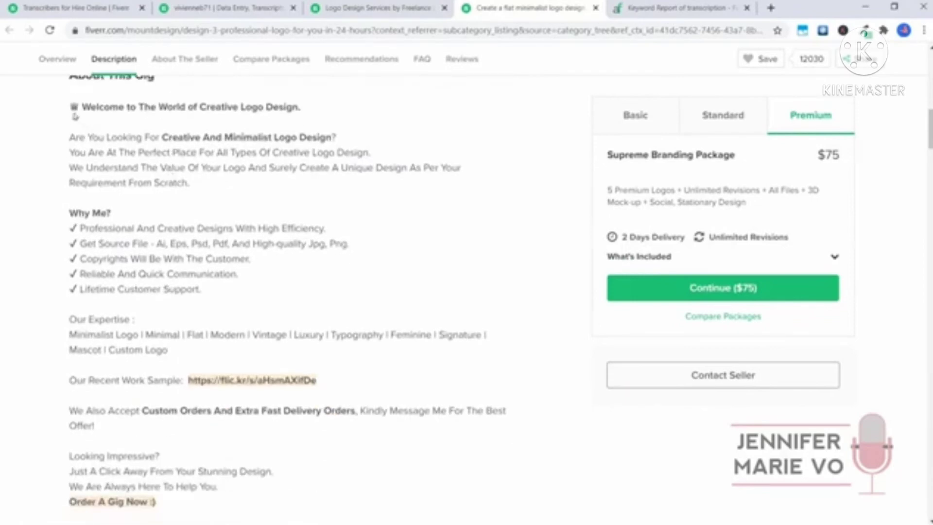
{"action": "scroll", "coordinate": [214, 446], "scroll_direction": "down", "scroll_amount": 3}
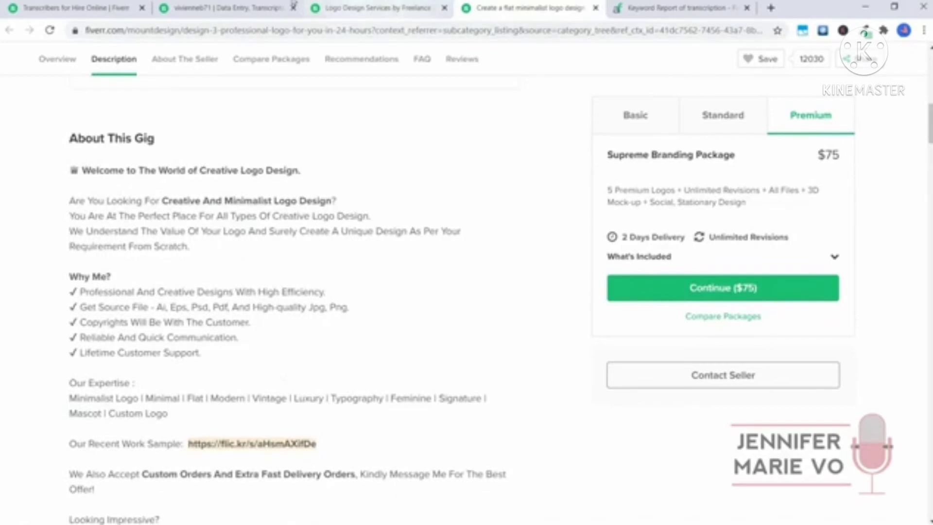
{"action": "left_click", "coordinate": [290, 7]}
{"action": "scroll", "coordinate": [401, 144], "scroll_direction": "down", "scroll_amount": 5}
{"action": "scroll", "coordinate": [401, 144], "scroll_direction": "up", "scroll_amount": 5}
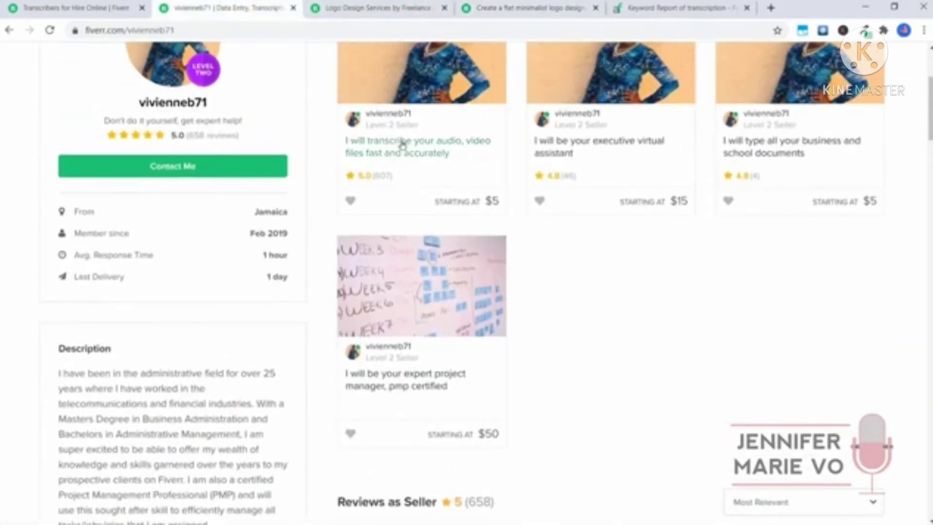
{"action": "left_click", "coordinate": [427, 146]}
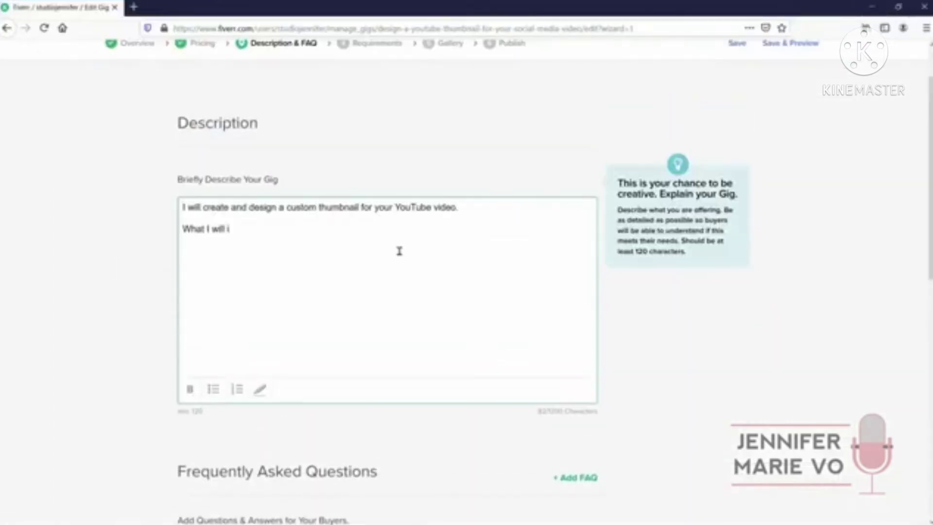
Finish the description with a bulleted list under a bold 'What I will include:' heading
{"action": "type", "text": "lude:"}
{"action": "left_click", "coordinate": [212, 392]}
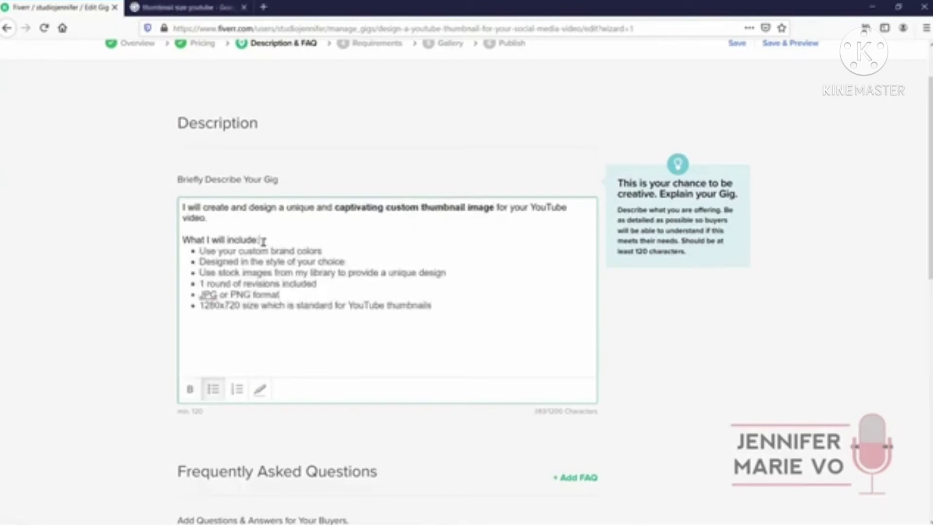
{"action": "left_click_drag", "start_coordinate": [264, 240], "coordinate": [181, 241]}
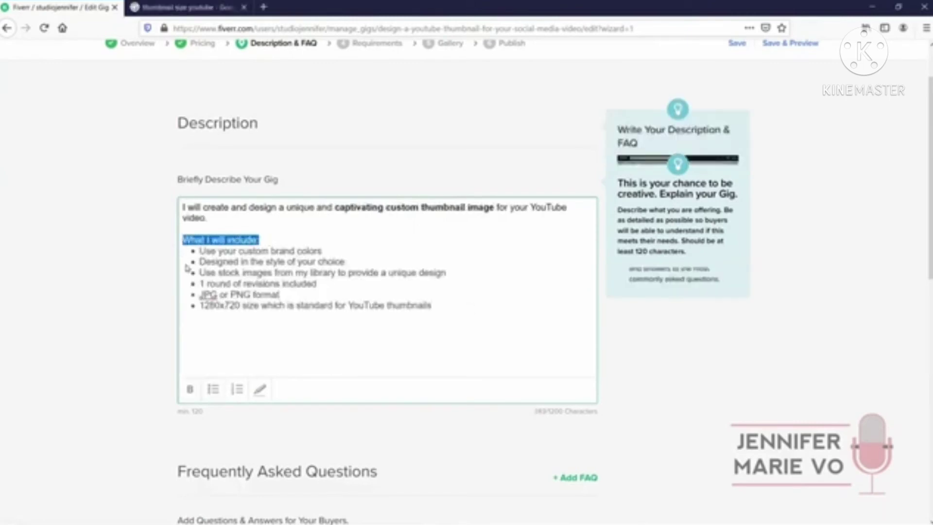
{"action": "left_click", "coordinate": [192, 390]}
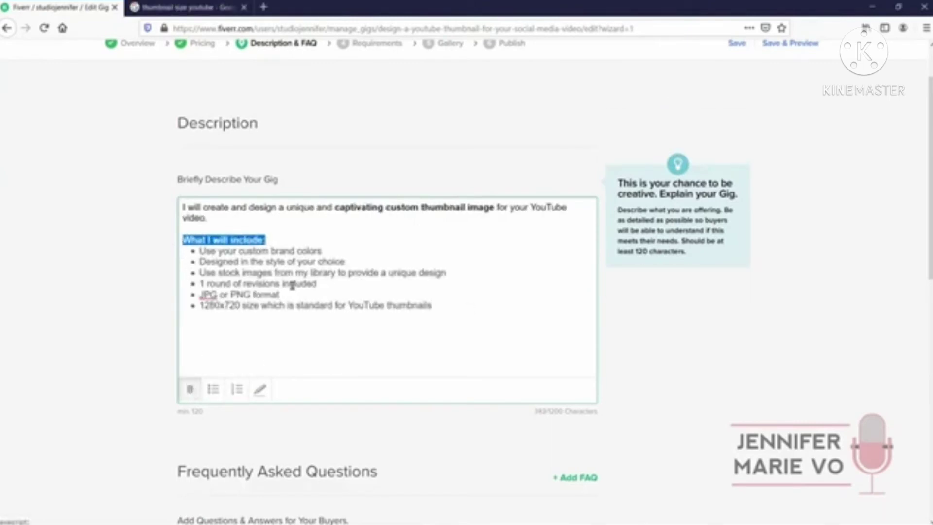
{"action": "left_click", "coordinate": [334, 233]}
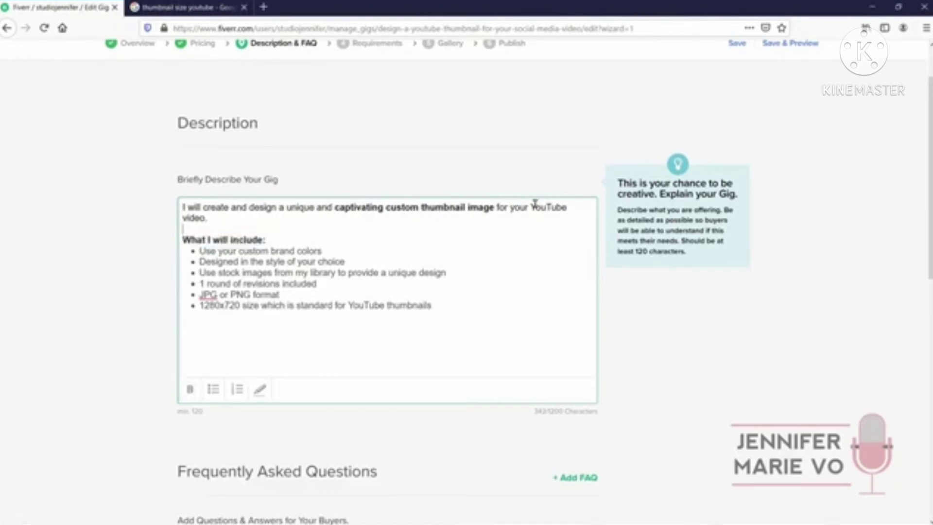
Highlight the words 'YouTube video.' in yellow
{"action": "left_click_drag", "start_coordinate": [535, 208], "coordinate": [210, 225]}
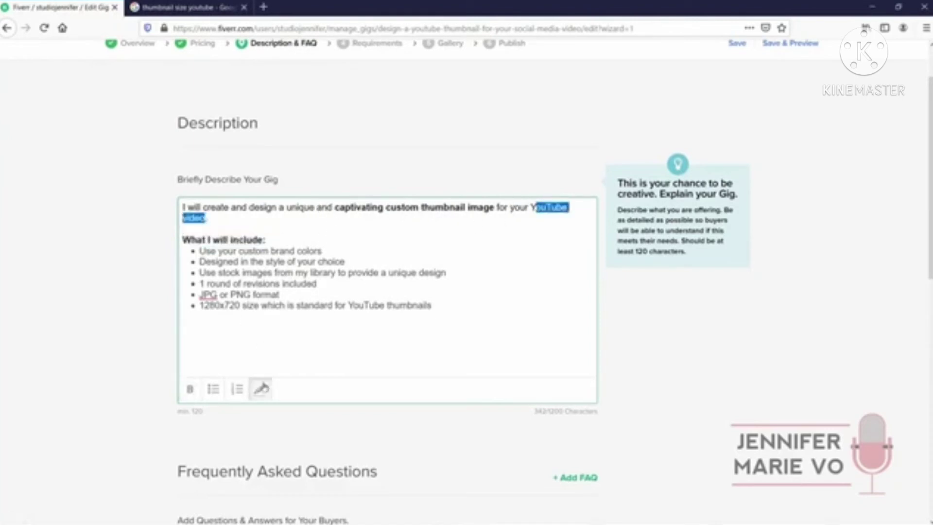
{"action": "left_click", "coordinate": [260, 388]}
{"action": "left_click", "coordinate": [317, 336]}
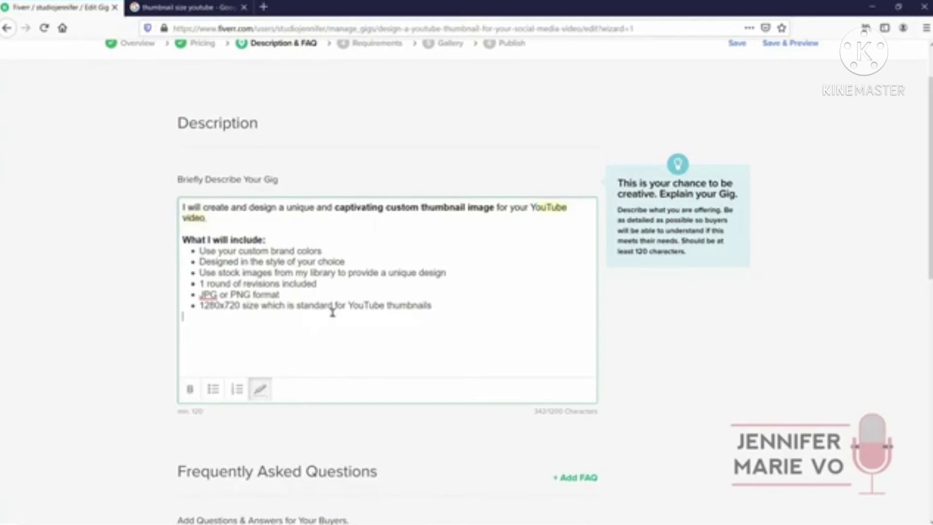
{"action": "scroll", "coordinate": [325, 326], "scroll_direction": "down", "scroll_amount": 3}
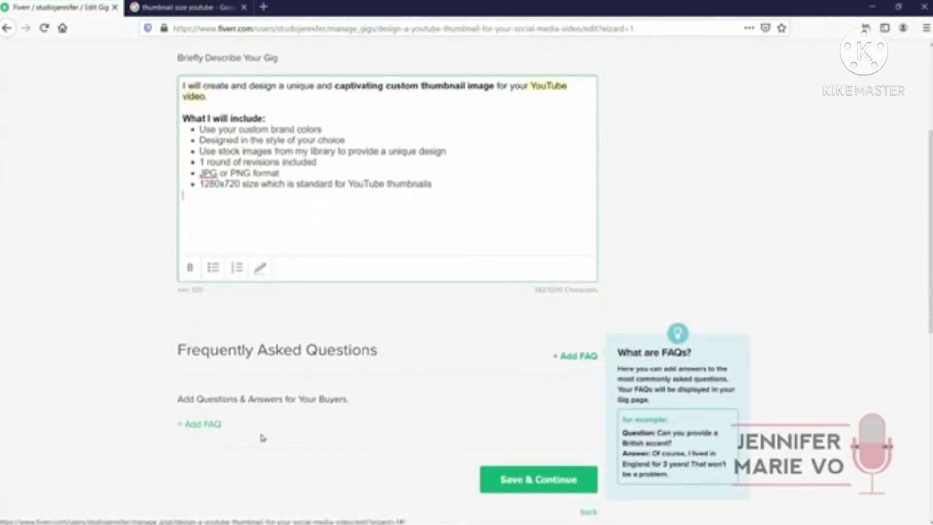
Add the FAQ 'Can I provide you with samples of thumbnail images I like?' with its answer
{"action": "left_click", "coordinate": [215, 425]}
{"action": "type", "text": "Can I provide you with samples of thumbn"}
{"action": "scroll", "coordinate": [249, 431], "scroll_direction": "down", "scroll_amount": 2}
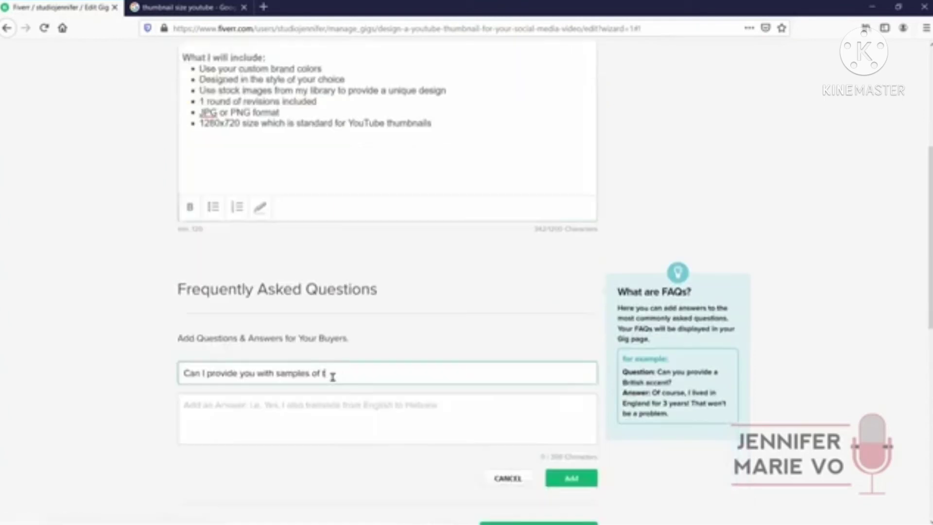
{"action": "type", "text": "ail images I like?"}
{"action": "left_click", "coordinate": [311, 407]}
{"action": "type", "text": "Yes, I will do my best to emulate and create a design that is similar to your desired images!"}
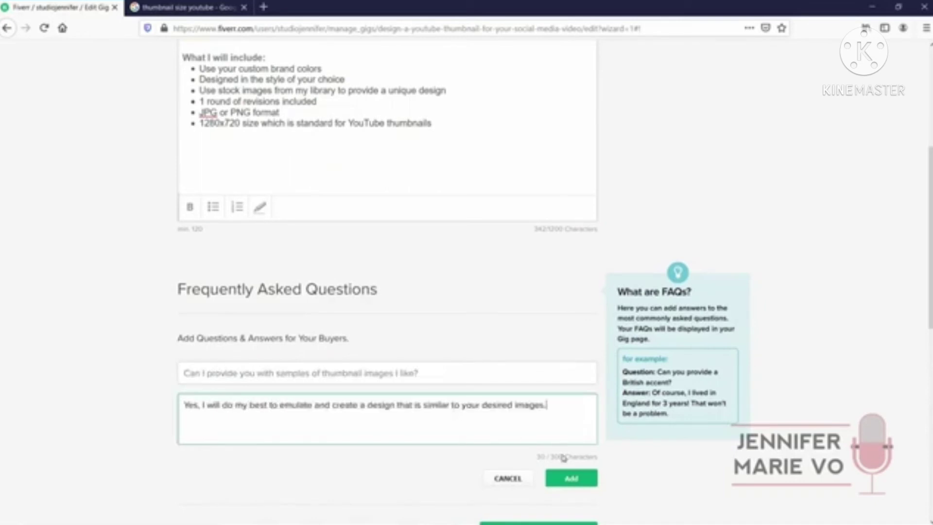
{"action": "left_click", "coordinate": [566, 480]}
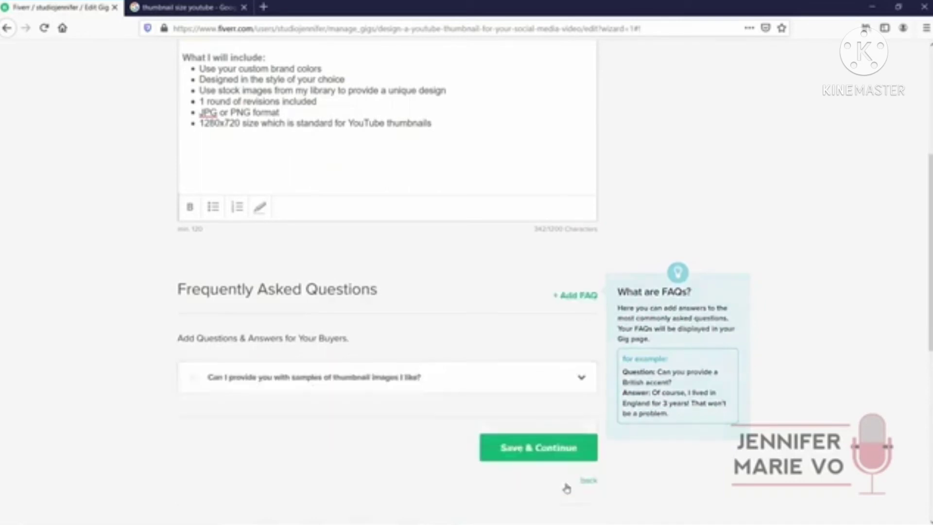
Review and update the FAQ, discard an empty FAQ form, and save the description
{"action": "left_click", "coordinate": [314, 382]}
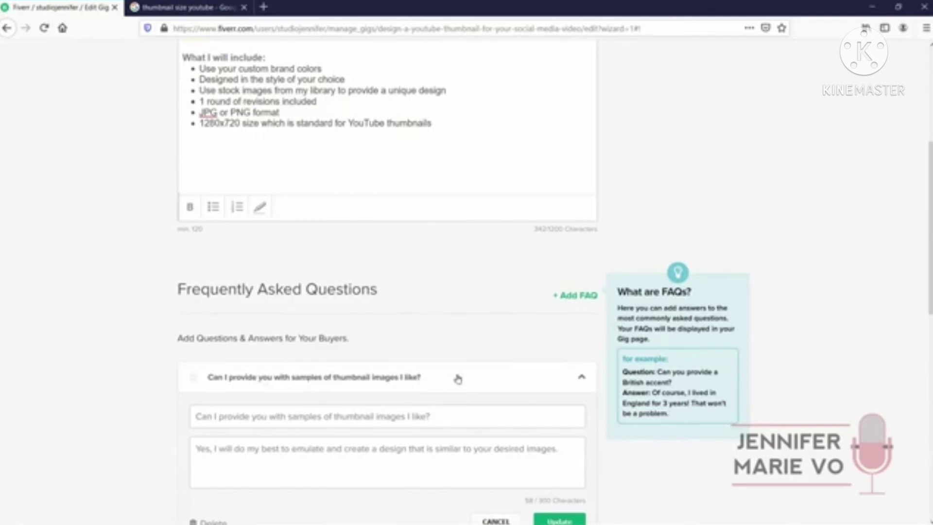
{"action": "scroll", "coordinate": [456, 369], "scroll_direction": "down", "scroll_amount": 2}
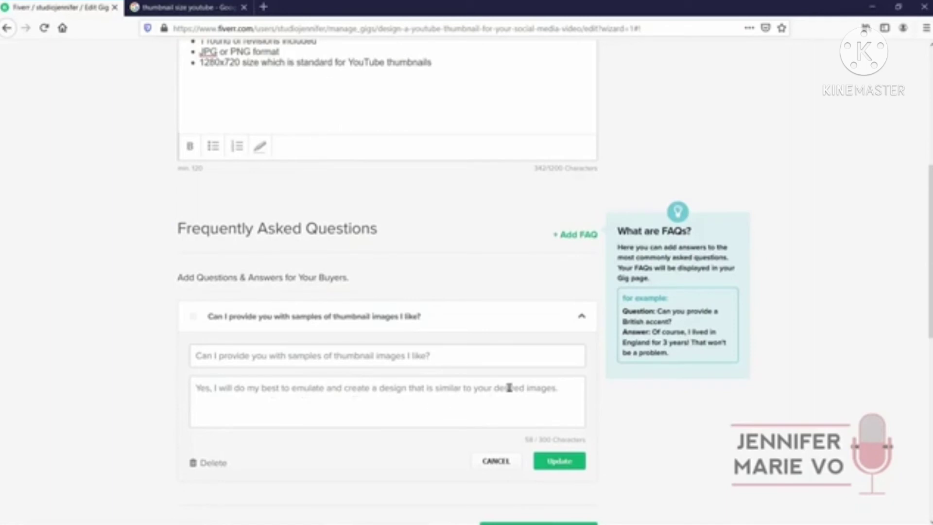
{"action": "left_click", "coordinate": [578, 461]}
{"action": "left_click", "coordinate": [567, 238]}
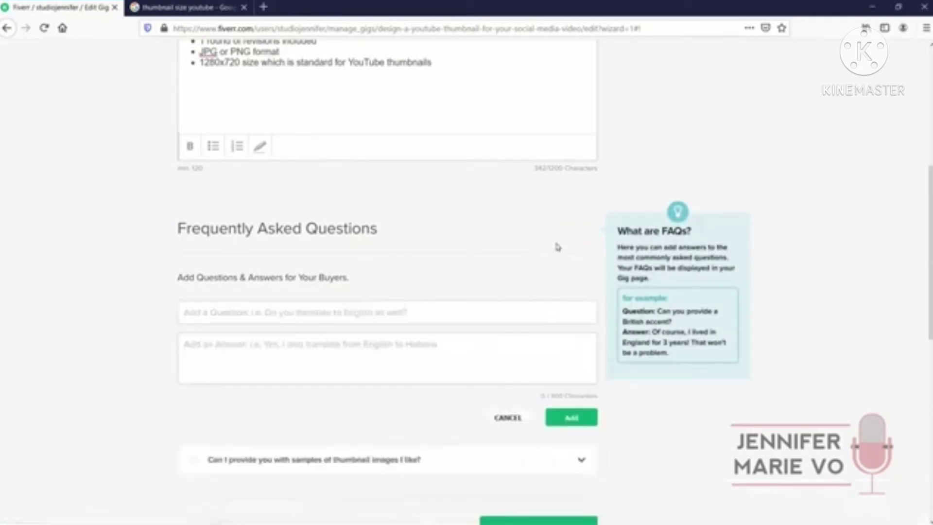
{"action": "left_click", "coordinate": [516, 418]}
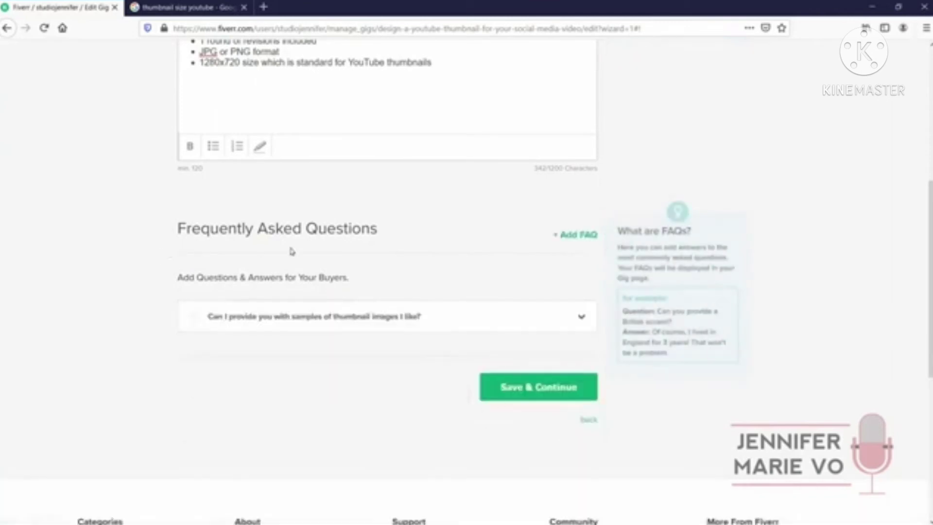
{"action": "left_click", "coordinate": [531, 394]}
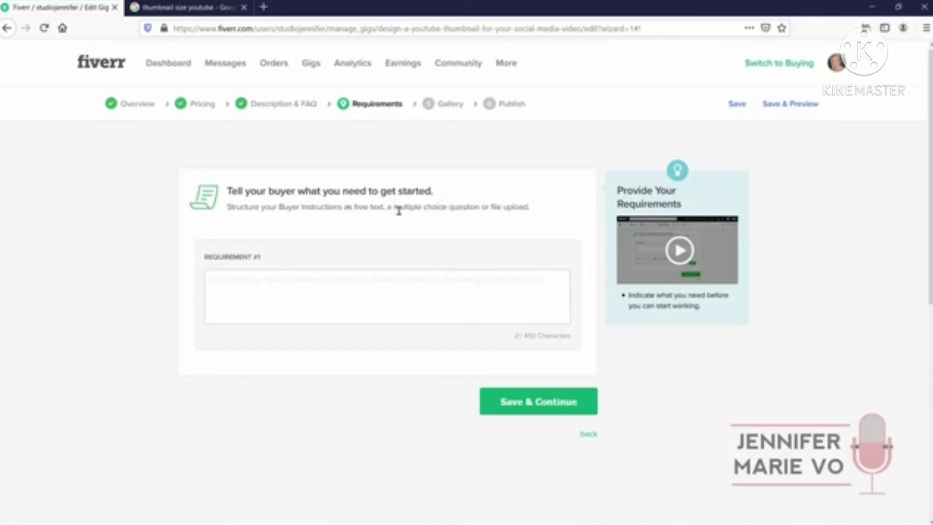
Add a multiple-answer requirement 'Do you prefer JPG or PNG format?' with JPG and PNG options
{"action": "left_click", "coordinate": [508, 275]}
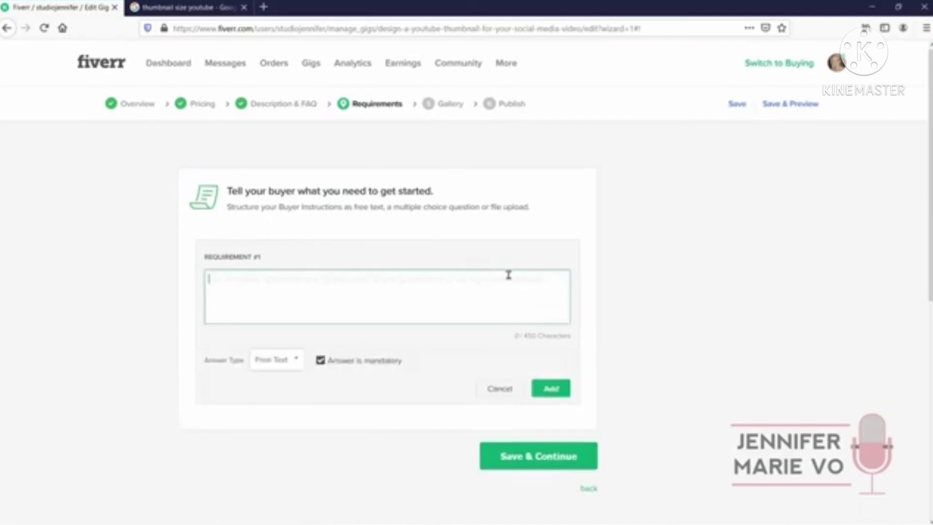
{"action": "left_click", "coordinate": [289, 372]}
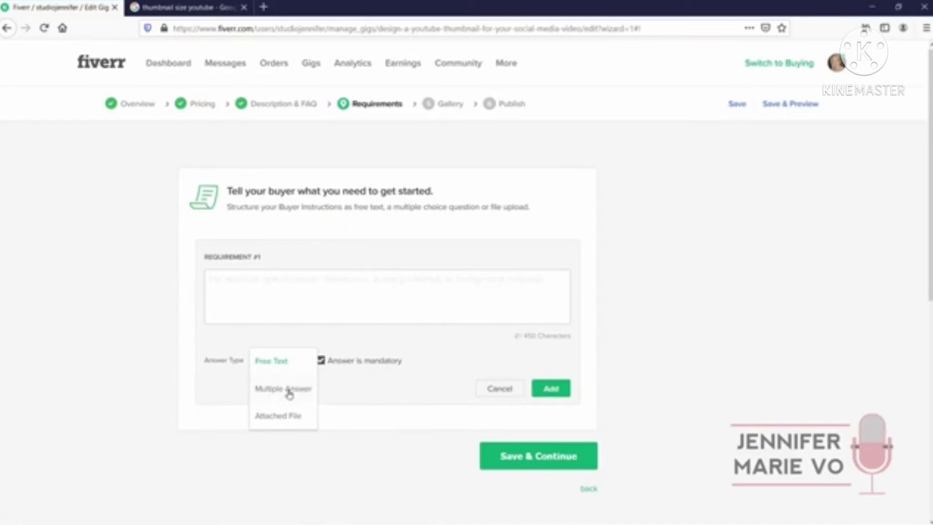
{"action": "left_click", "coordinate": [289, 391]}
{"action": "scroll", "coordinate": [280, 389], "scroll_direction": "down", "scroll_amount": 3}
{"action": "left_click", "coordinate": [267, 167]}
{"action": "type", "text": "Do yo"}
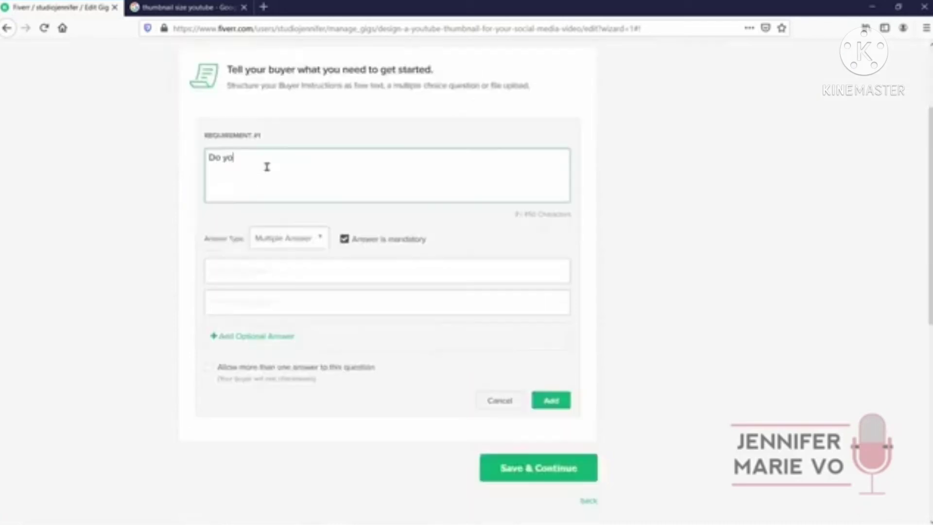
{"action": "type", "text": "u prefer JPG or PNG format?"}
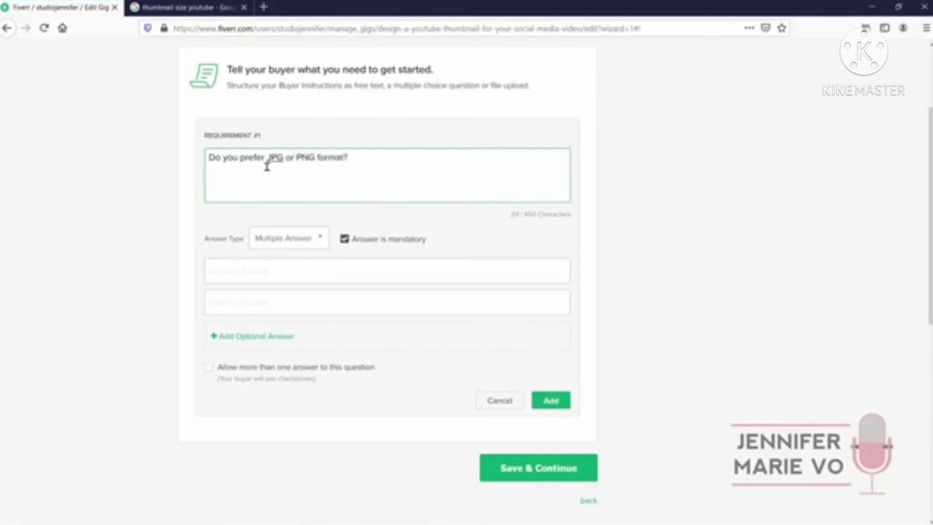
{"action": "left_click", "coordinate": [261, 261]}
{"action": "type", "text": "JPG"}
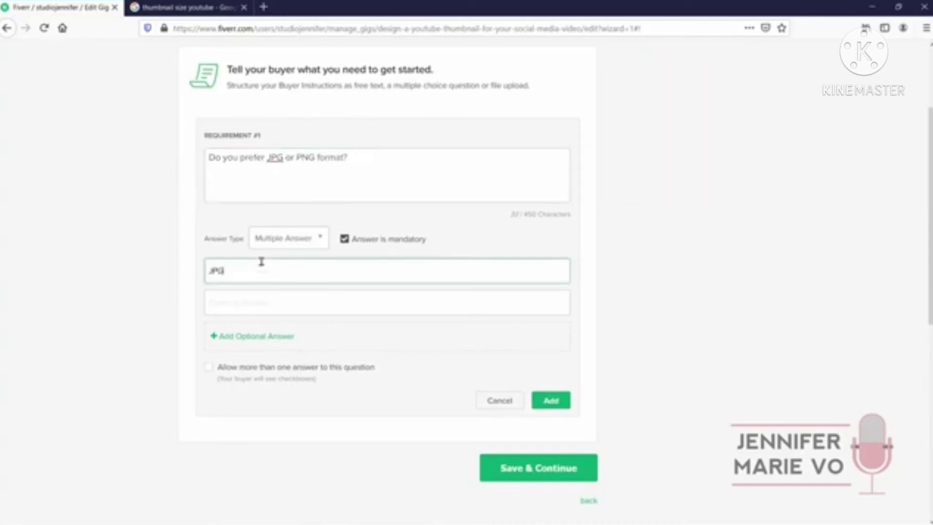
{"action": "key", "text": "Tab"}
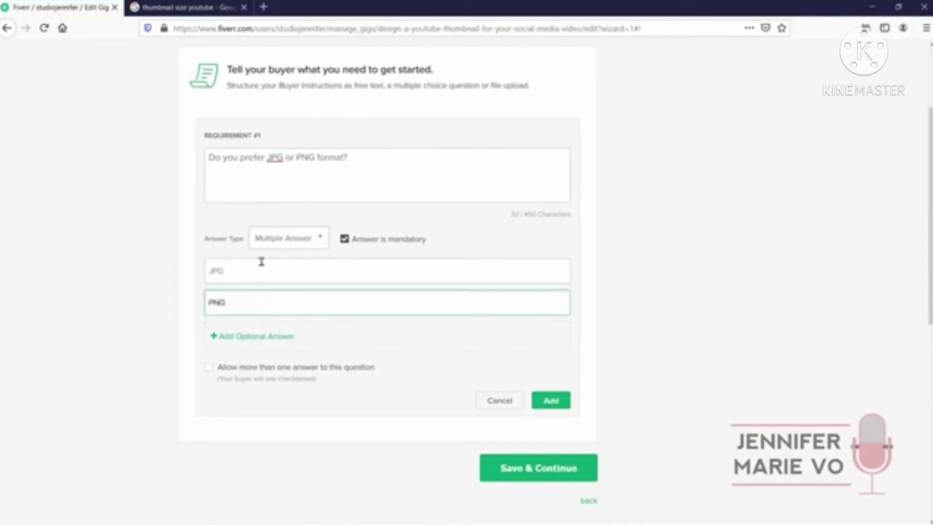
{"action": "left_click", "coordinate": [546, 398]}
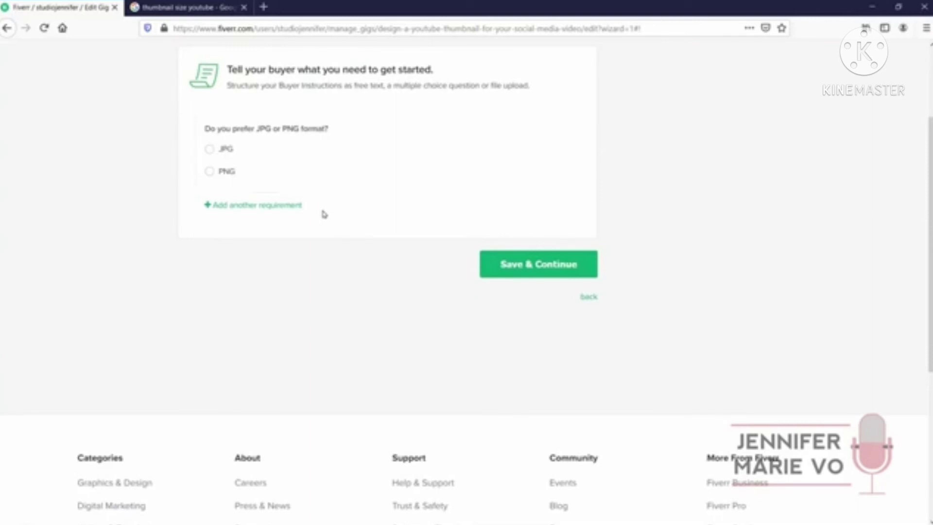
Add a free-text requirement asking what text the buyer wants in the YouTube thumbnail
{"action": "left_click", "coordinate": [281, 206]}
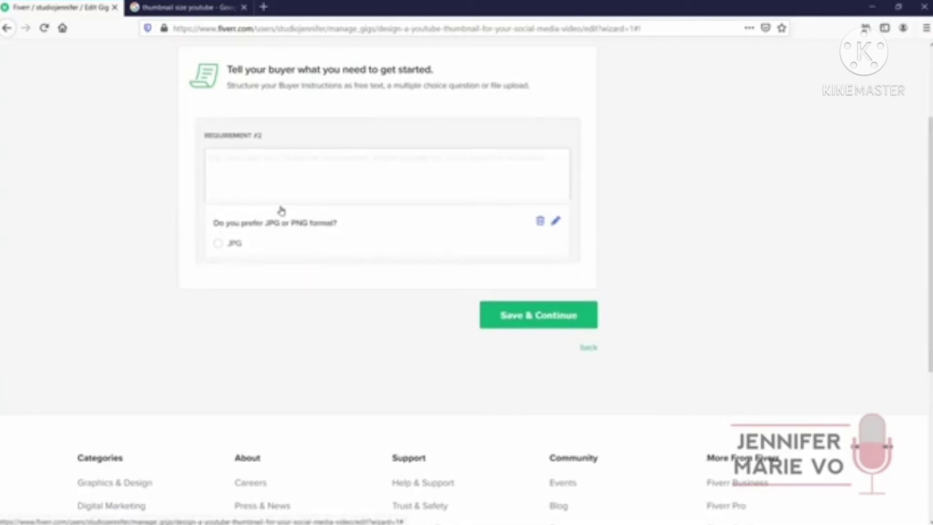
{"action": "left_click", "coordinate": [265, 165]}
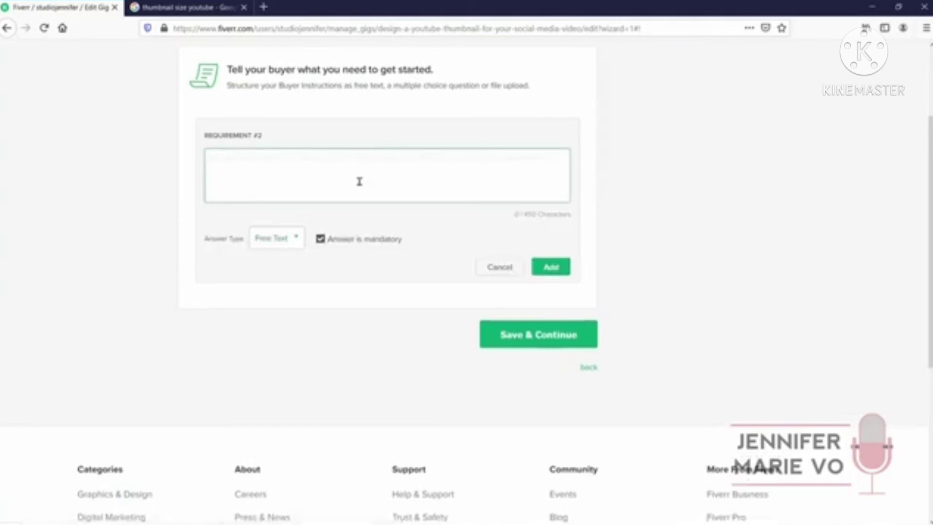
{"action": "type", "text": "What text do you want in the YouTube thumbnail?"}
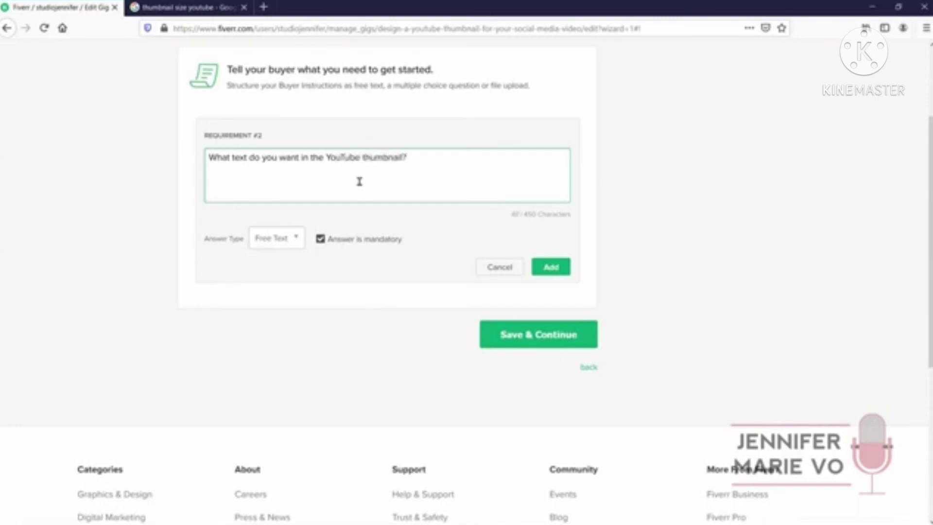
{"action": "left_click", "coordinate": [548, 267]}
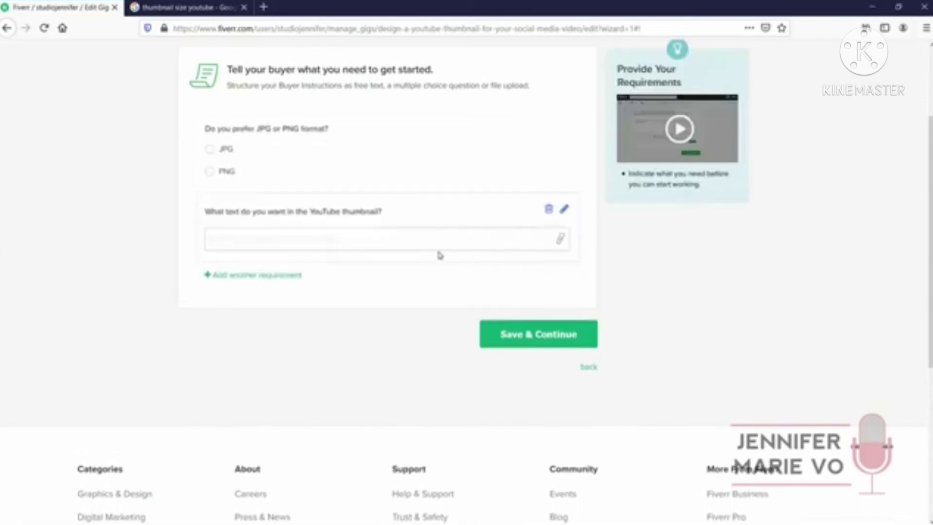
Add an attached-file requirement for a sample thumbnail and a design specifications question
{"action": "left_click", "coordinate": [257, 275]}
{"action": "left_click", "coordinate": [284, 238]}
{"action": "left_click", "coordinate": [298, 294]}
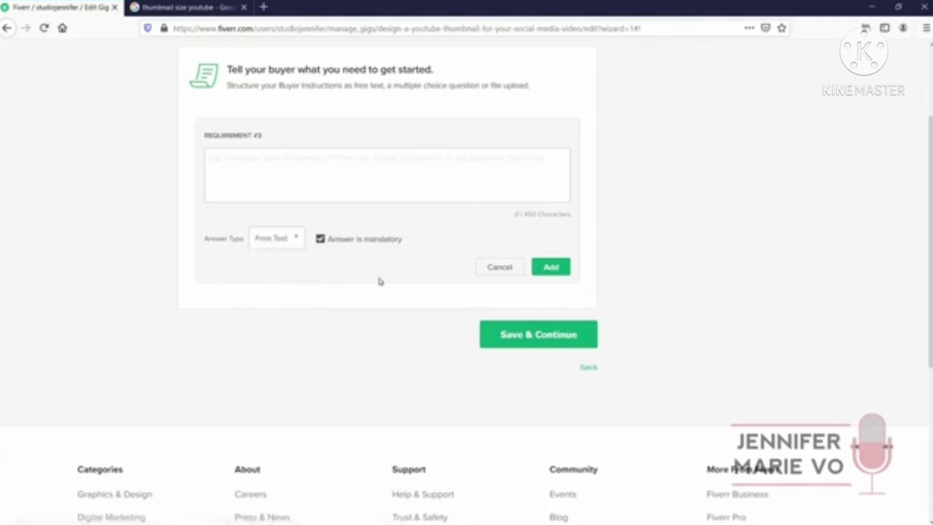
{"action": "left_click", "coordinate": [335, 186]}
{"action": "type", "text": "Please at"}
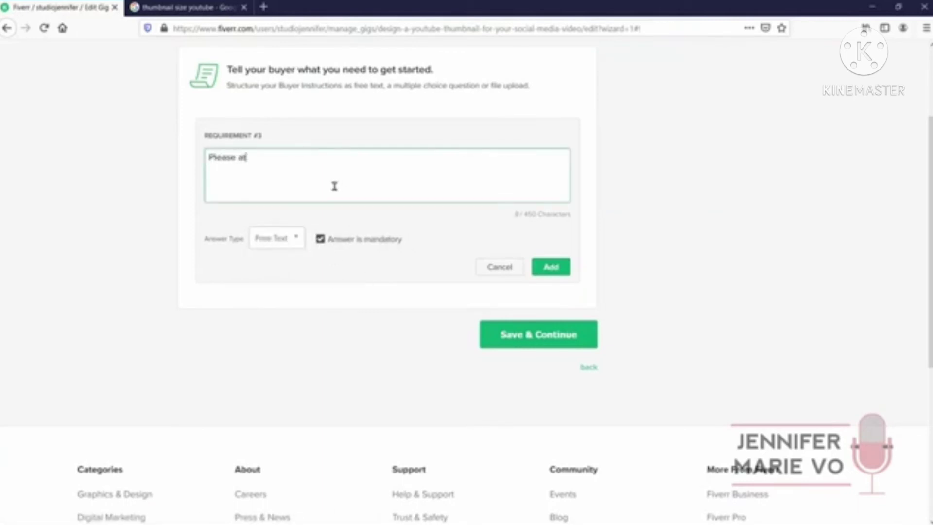
{"action": "type", "text": "tach a sample"}
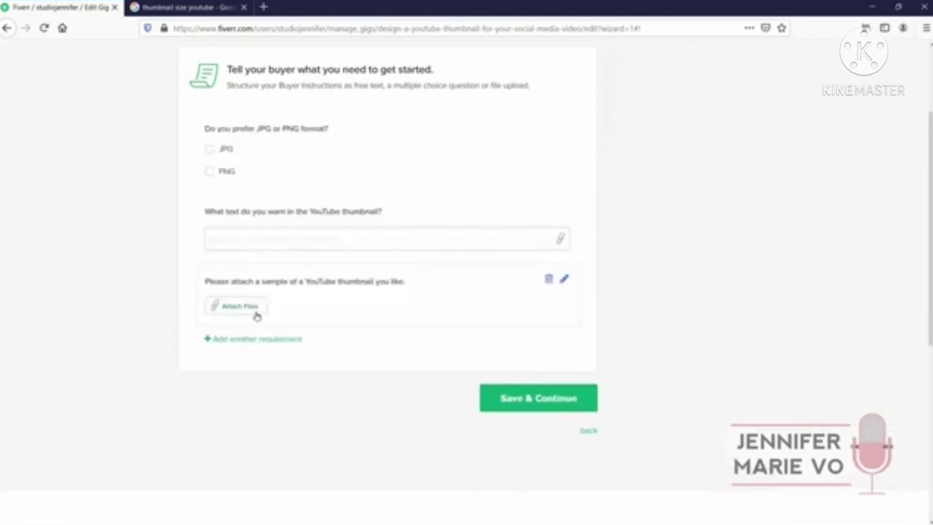
{"action": "left_click", "coordinate": [284, 340]}
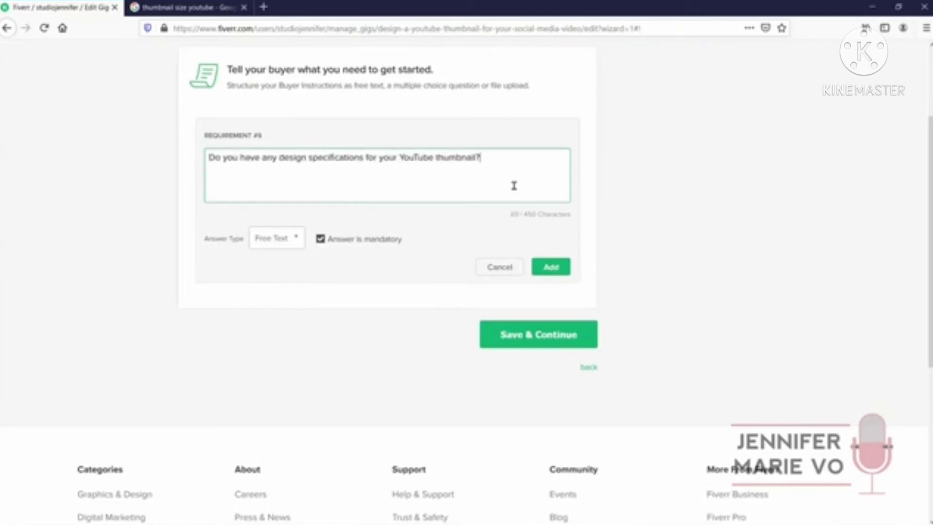
{"action": "type", "text": "design"}
{"action": "left_click", "coordinate": [558, 271]}
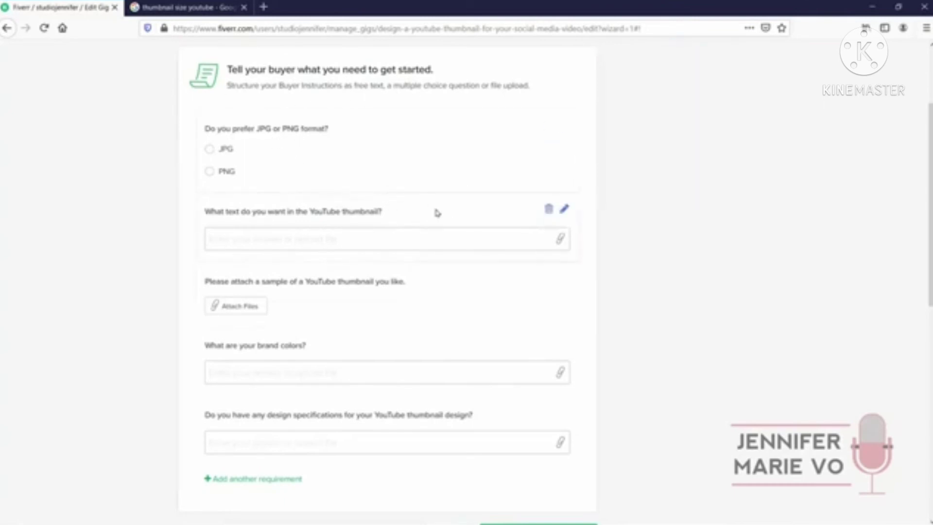
{"action": "scroll", "coordinate": [392, 180], "scroll_direction": "down", "scroll_amount": 3}
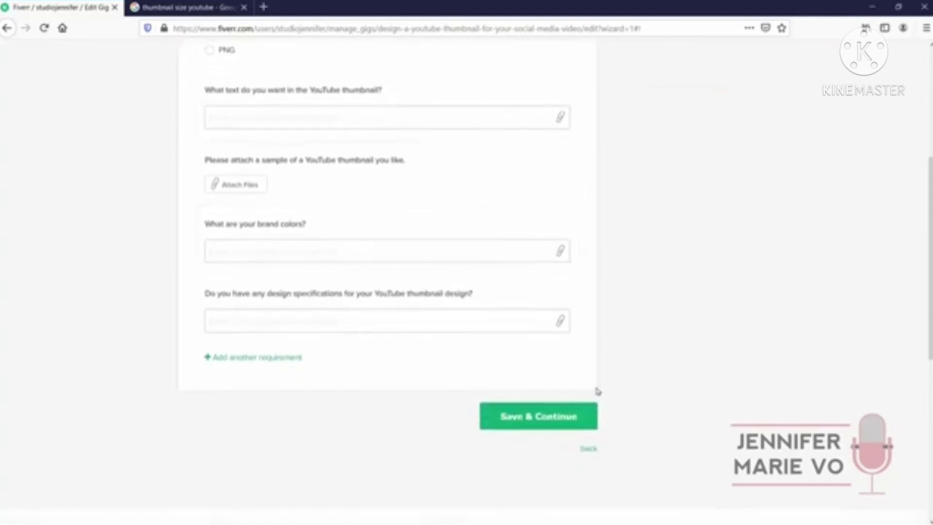
Save the requirements and look over the Gallery's photo, video and PDF sections
{"action": "left_click", "coordinate": [572, 419]}
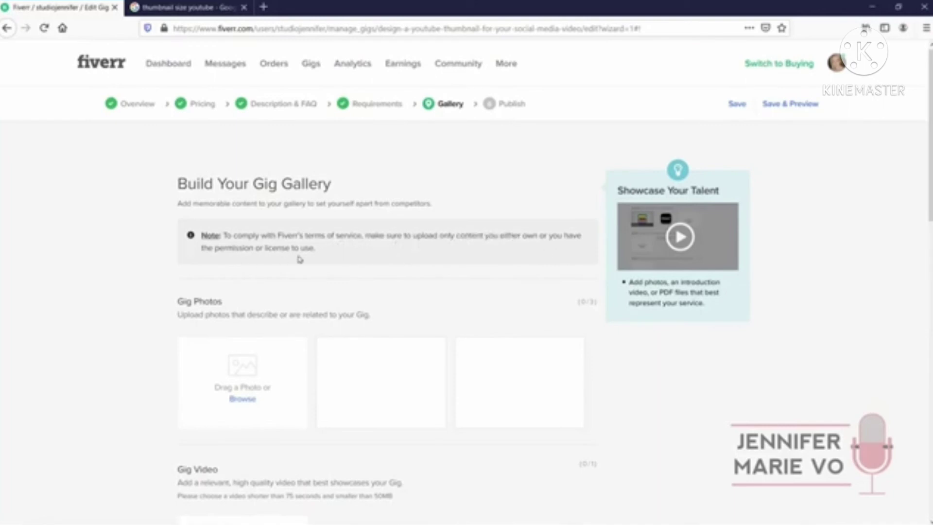
{"action": "scroll", "coordinate": [348, 246], "scroll_direction": "down", "scroll_amount": 5}
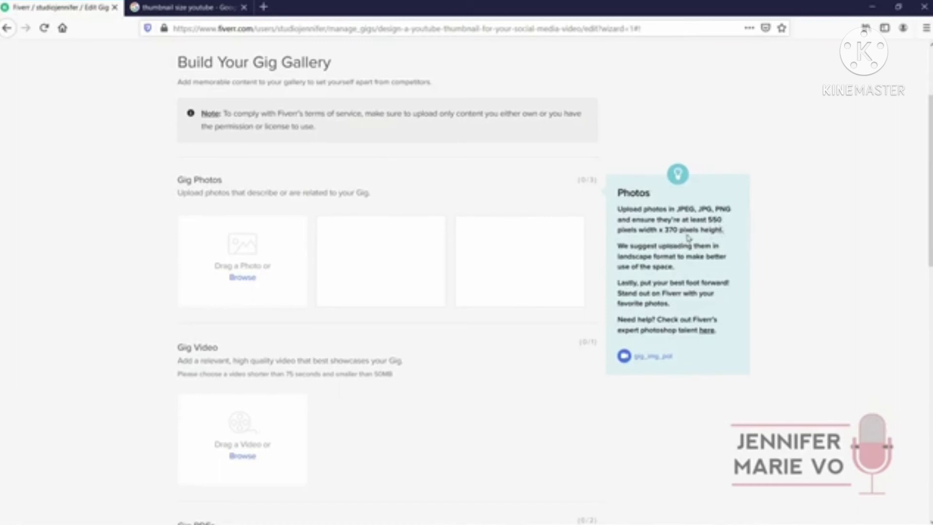
{"action": "scroll", "coordinate": [714, 240], "scroll_direction": "down", "scroll_amount": 3}
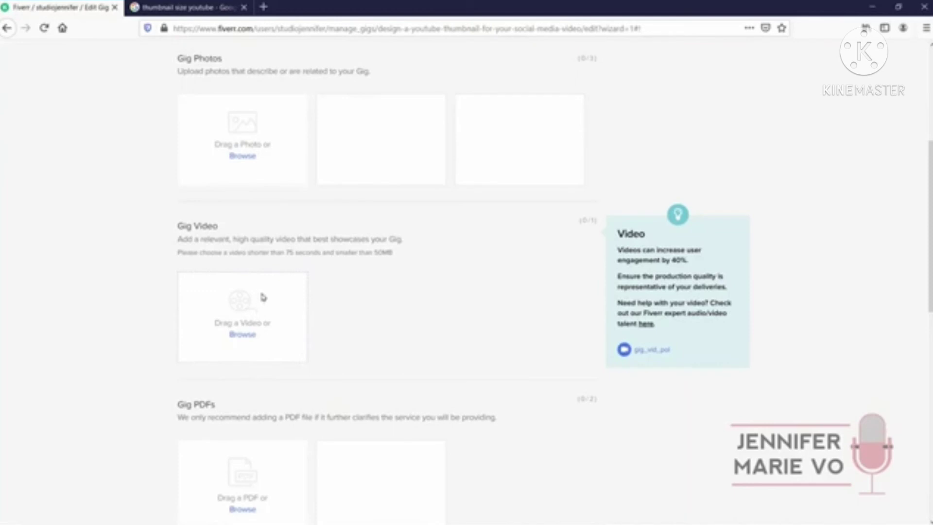
{"action": "scroll", "coordinate": [314, 228], "scroll_direction": "down", "scroll_amount": 4}
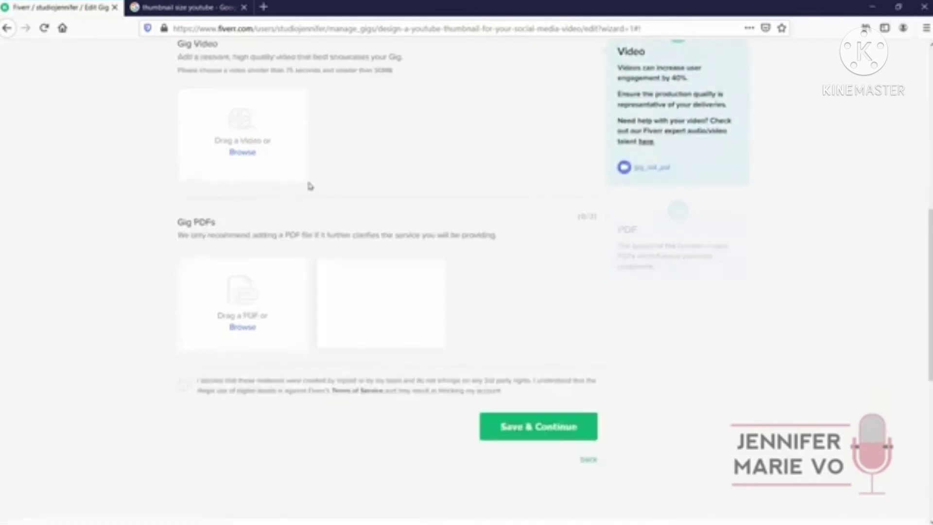
{"action": "scroll", "coordinate": [299, 260], "scroll_direction": "down", "scroll_amount": 1}
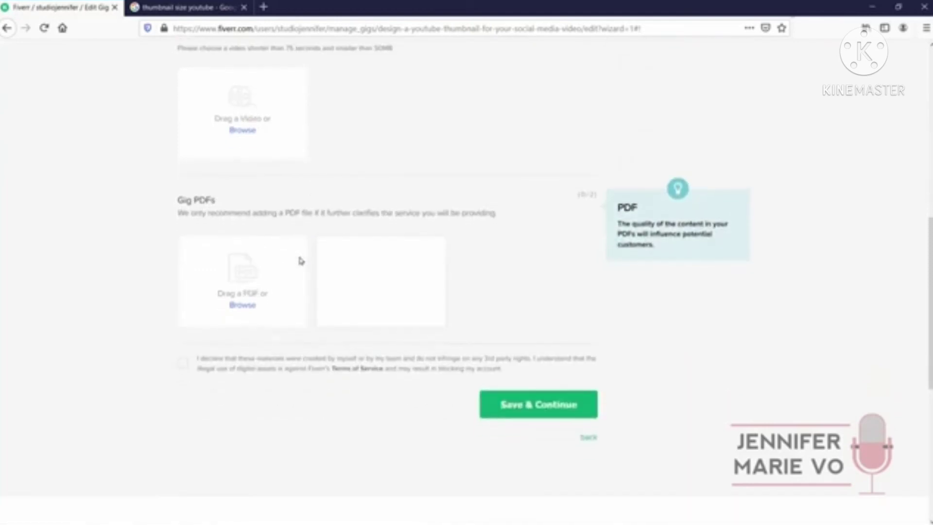
{"action": "scroll", "coordinate": [295, 264], "scroll_direction": "up", "scroll_amount": 8}
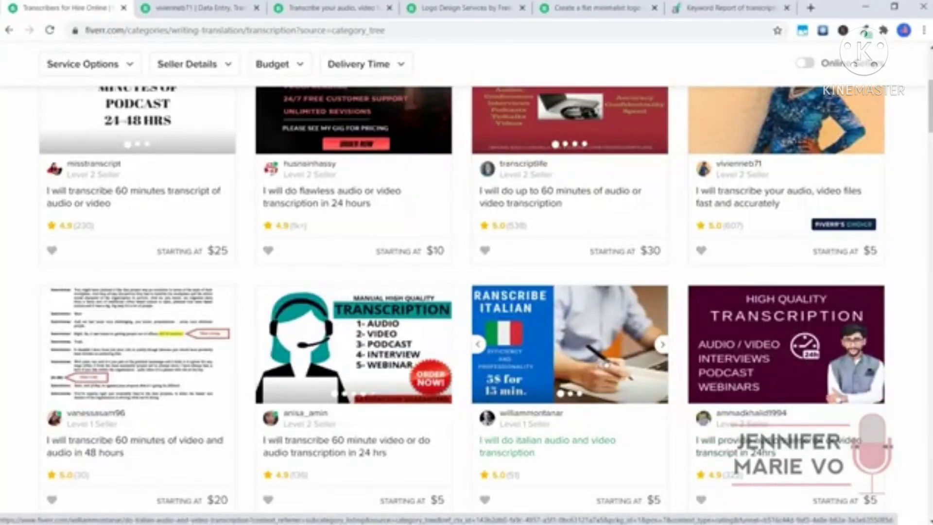
{"action": "scroll", "coordinate": [664, 287], "scroll_direction": "down", "scroll_amount": 1}
{"action": "left_click", "coordinate": [662, 281]}
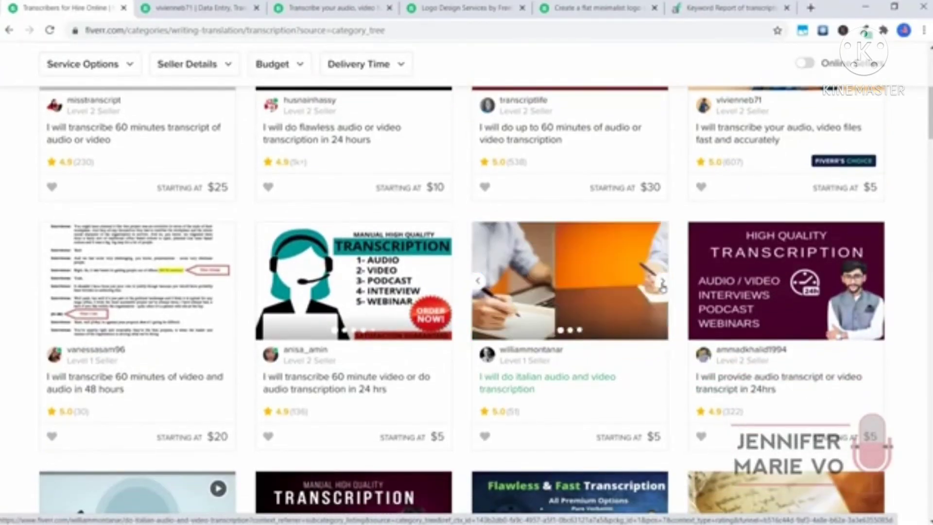
{"action": "left_click", "coordinate": [662, 281]}
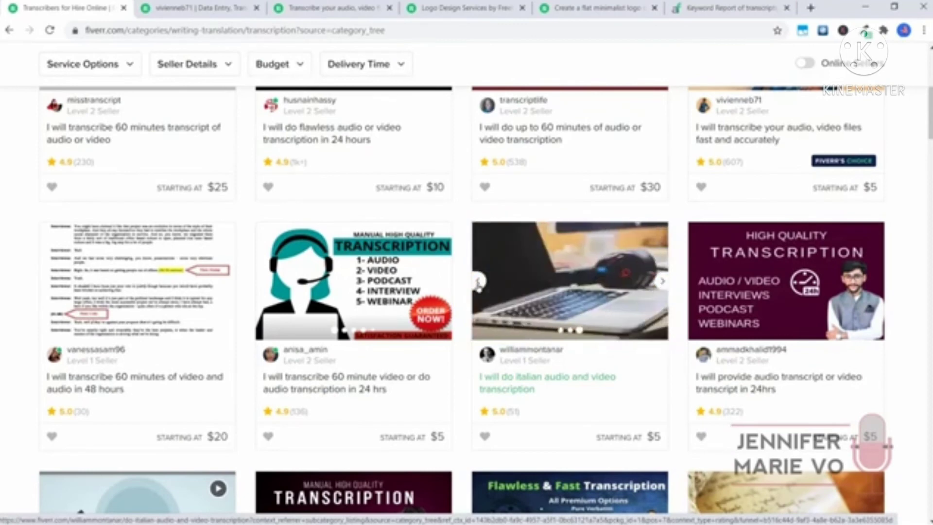
{"action": "left_click", "coordinate": [478, 282]}
{"action": "left_click", "coordinate": [479, 281]}
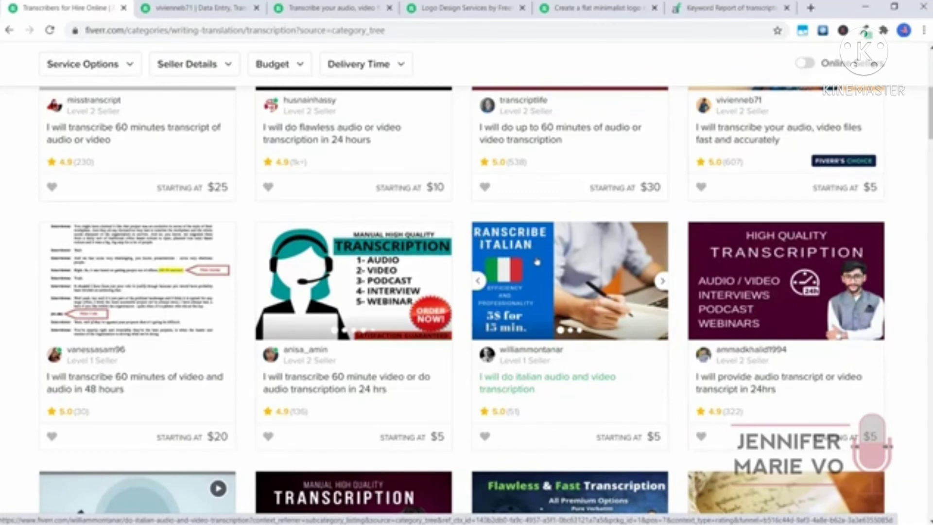
{"action": "scroll", "coordinate": [539, 261], "scroll_direction": "down", "scroll_amount": 1}
{"action": "scroll", "coordinate": [539, 261], "scroll_direction": "down", "scroll_amount": 6}
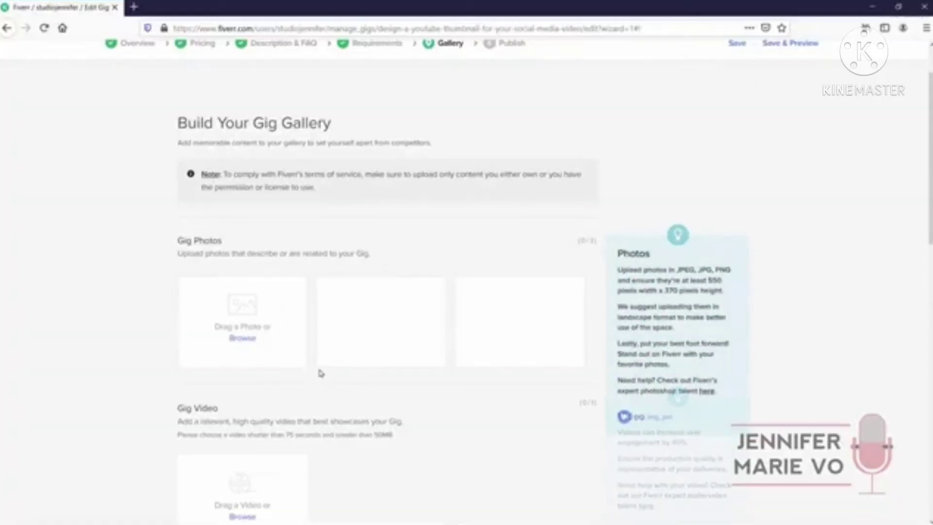
Upload two gig photos, tick the originality declaration, and save the gallery
{"action": "left_click", "coordinate": [242, 339]}
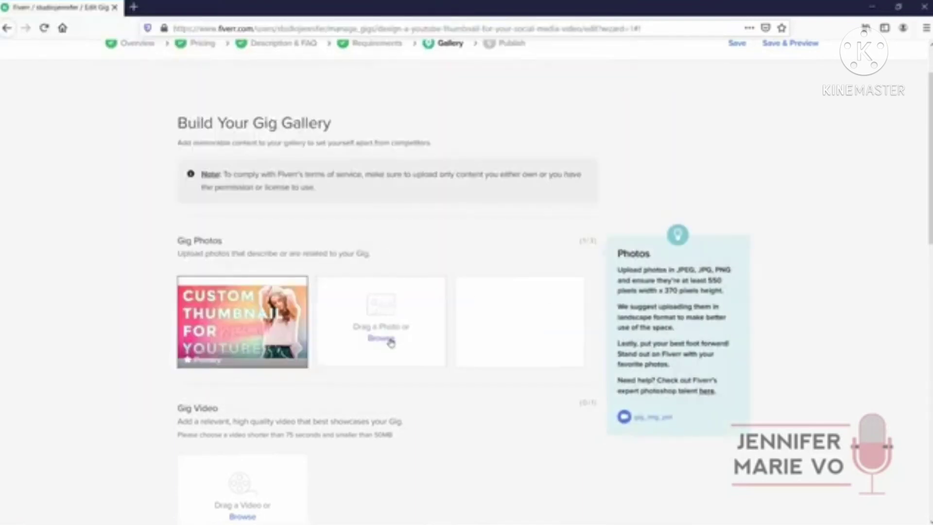
{"action": "left_click", "coordinate": [381, 339]}
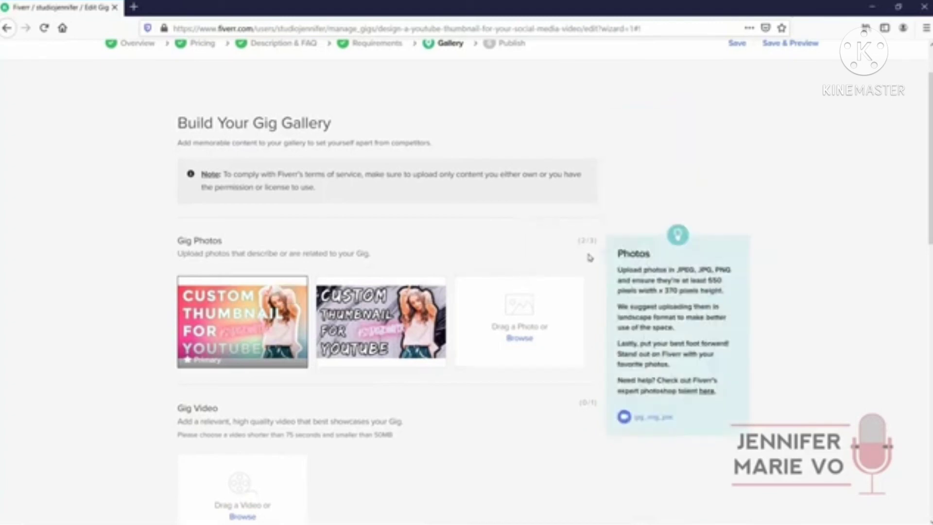
{"action": "scroll", "coordinate": [423, 191], "scroll_direction": "down", "scroll_amount": 5}
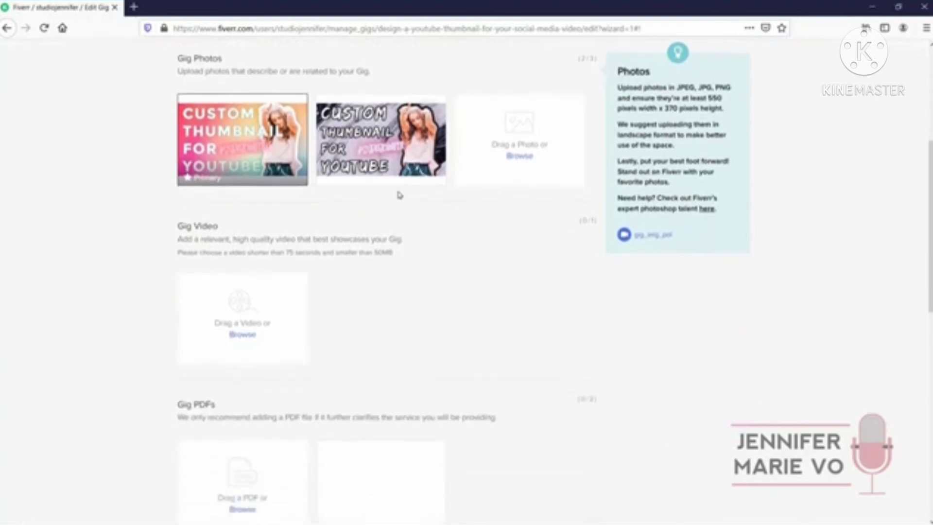
{"action": "scroll", "coordinate": [389, 200], "scroll_direction": "down", "scroll_amount": 3}
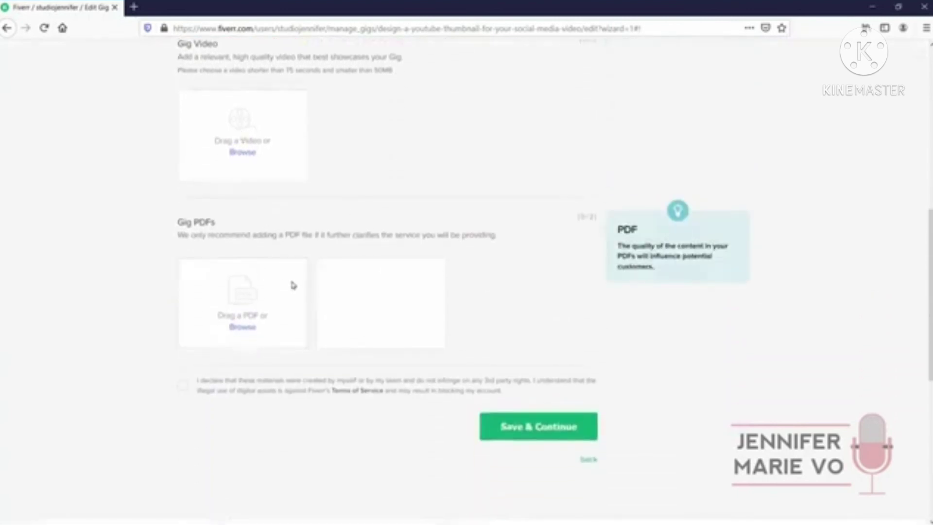
{"action": "left_click", "coordinate": [183, 385]}
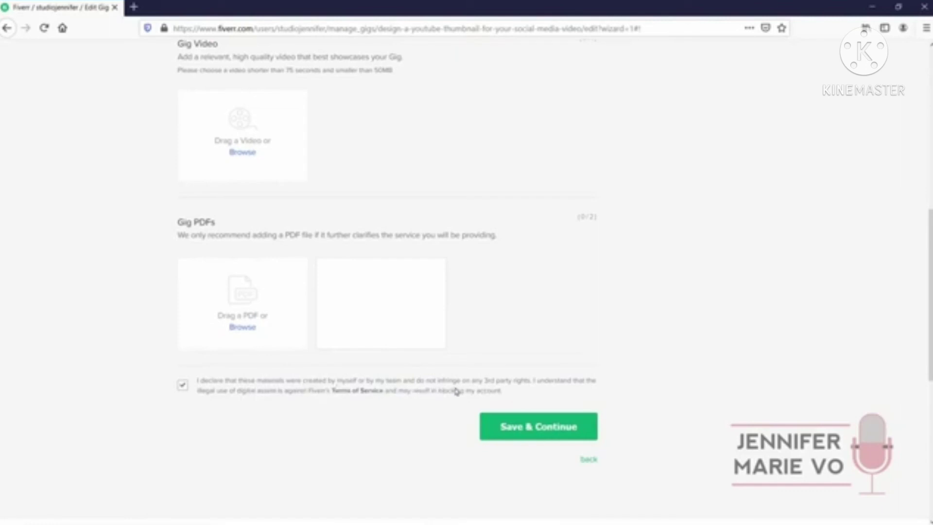
{"action": "left_click", "coordinate": [550, 434]}
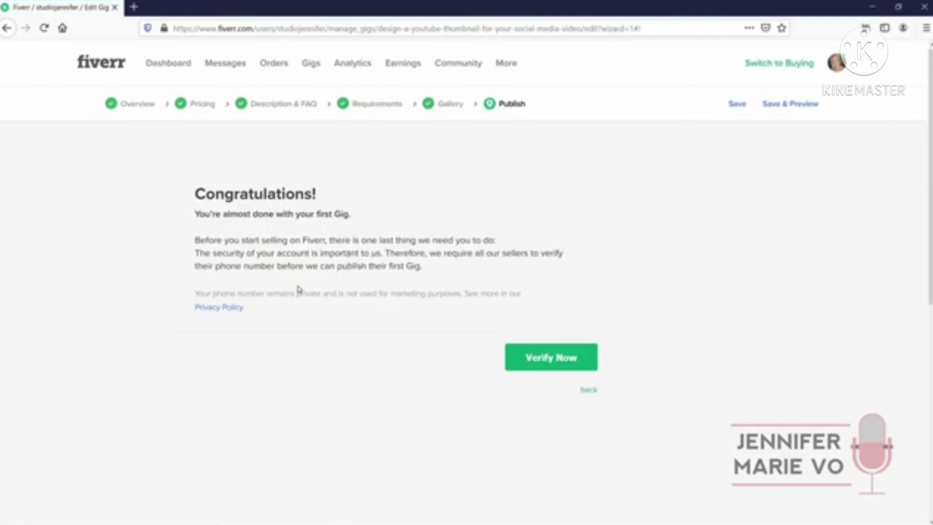
Start phone number verification and pick a country from the suggestions
{"action": "left_click", "coordinate": [543, 363]}
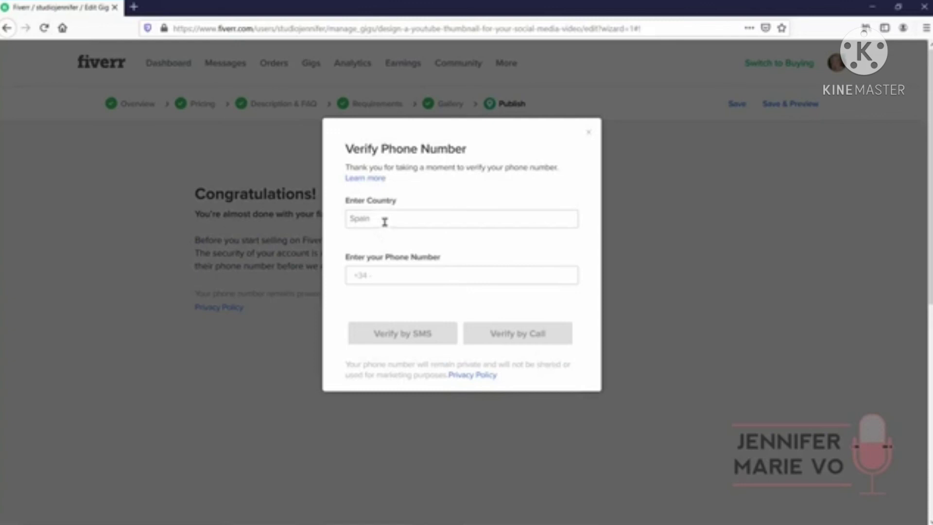
{"action": "left_click", "coordinate": [385, 222]}
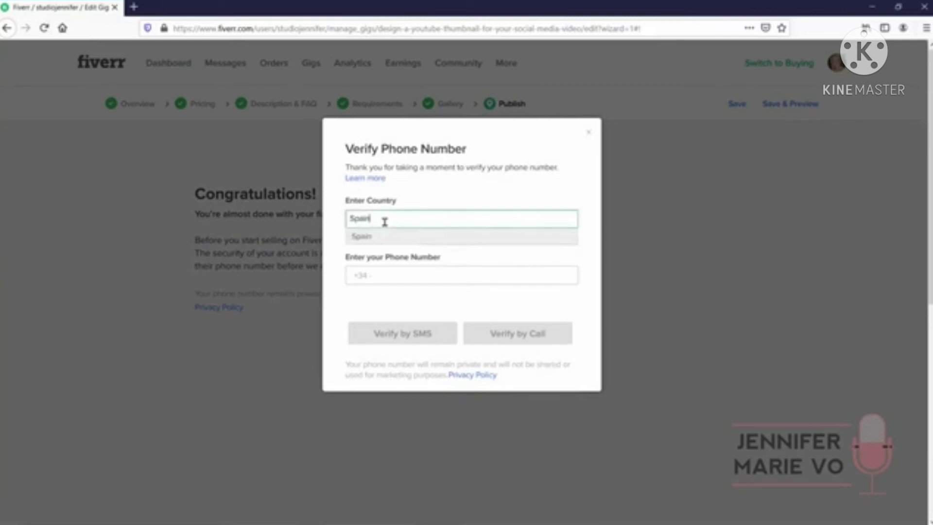
{"action": "left_click", "coordinate": [431, 280]}
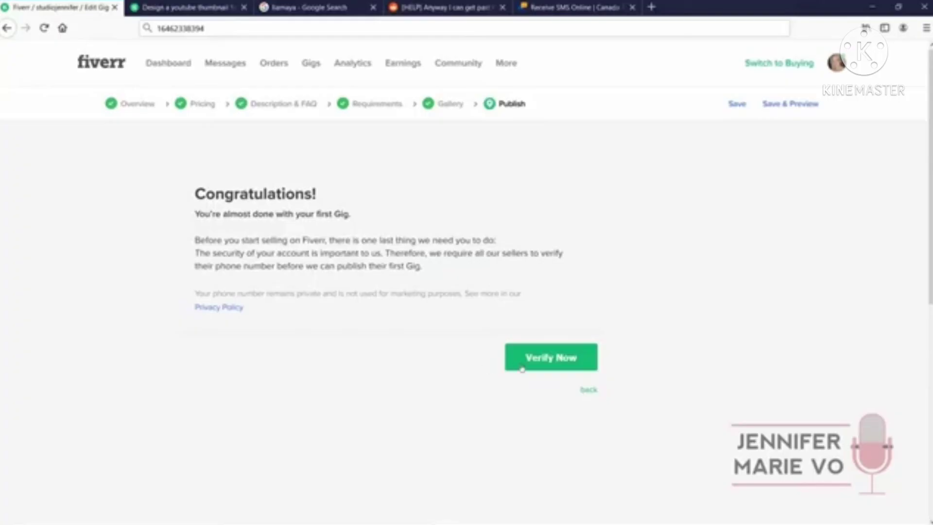
Reopen verification, replace the country by typing 'Can', then close the dialog without verifying
{"action": "left_click", "coordinate": [525, 360]}
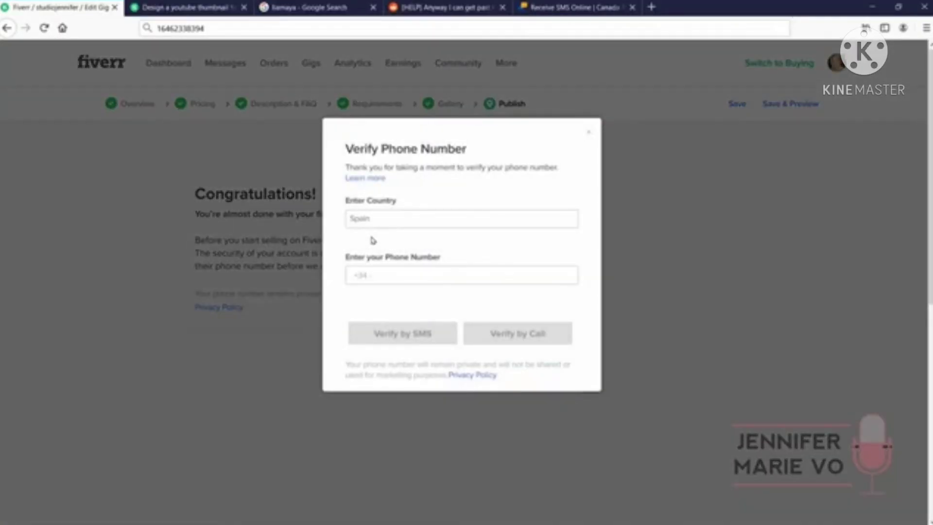
{"action": "left_click", "coordinate": [392, 217]}
{"action": "left_click_drag", "start_coordinate": [373, 220], "coordinate": [341, 223]}
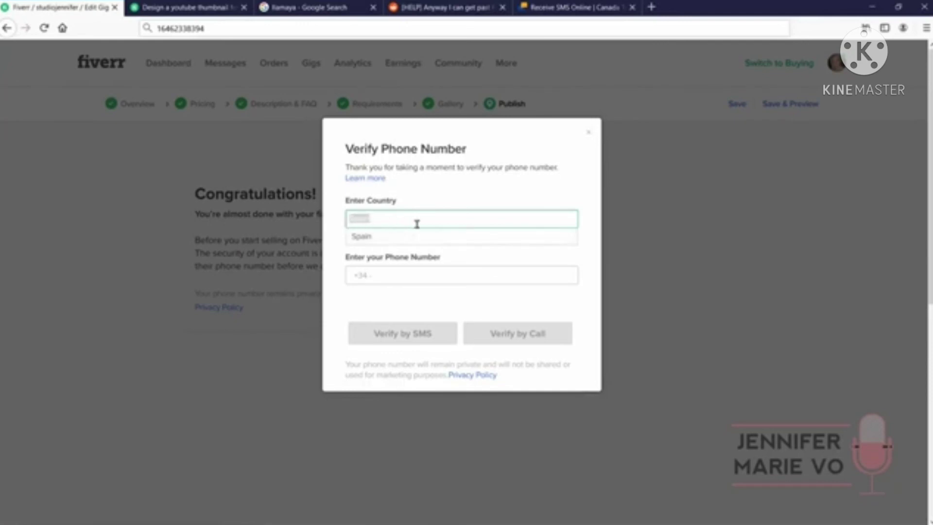
{"action": "type", "text": "Can"}
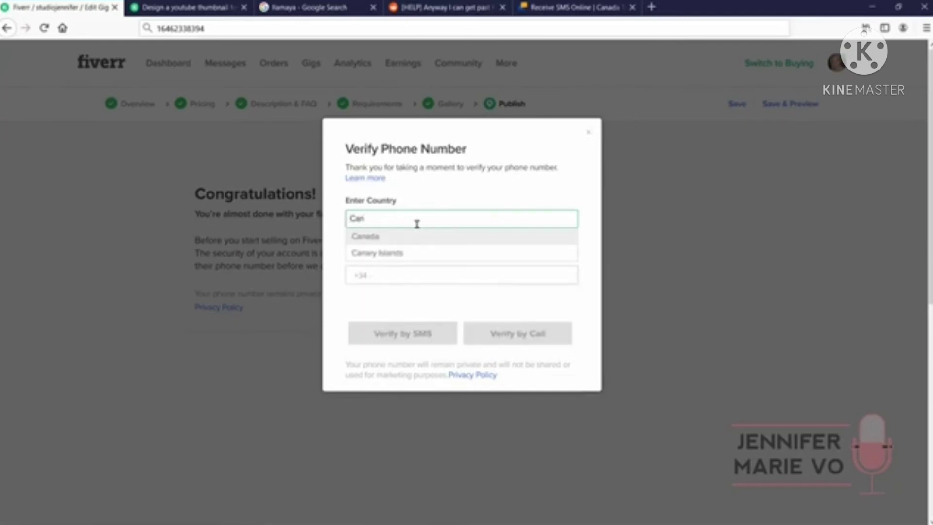
{"action": "left_click", "coordinate": [384, 273]}
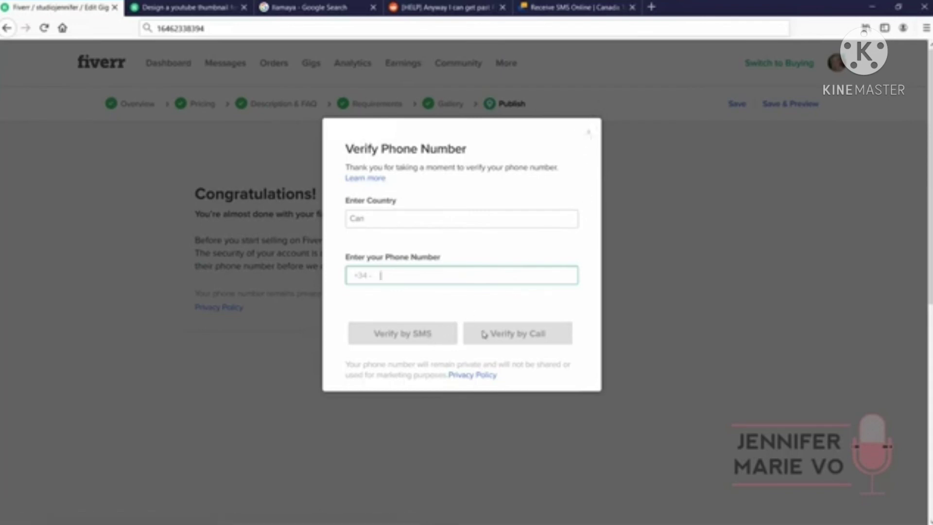
{"action": "left_click", "coordinate": [591, 135]}
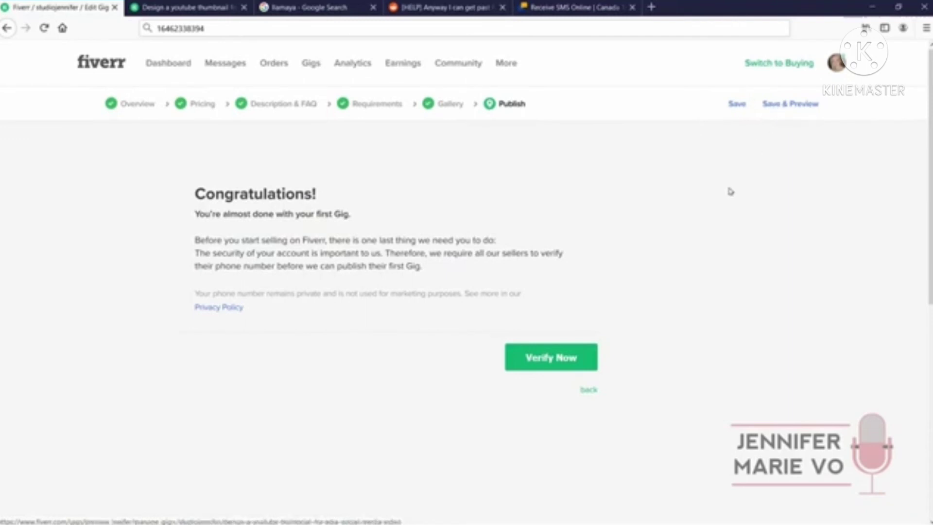
Save the gig and scroll through its public preview page
{"action": "left_click", "coordinate": [780, 106]}
{"action": "mouse_move", "coordinate": [739, 119]}
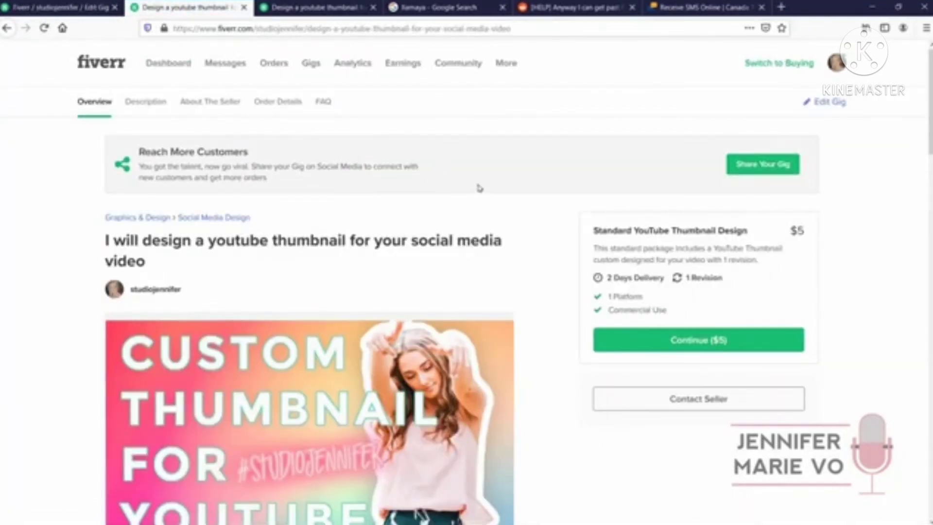
{"action": "scroll", "coordinate": [400, 231], "scroll_direction": "down", "scroll_amount": 3}
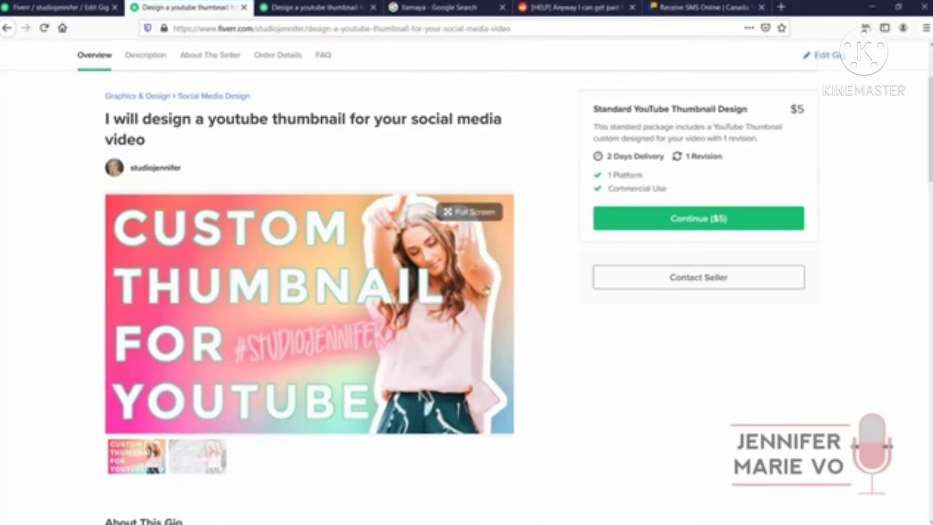
Browse the gig's gallery, viewing the main thumbnail full screen and the second image
{"action": "left_click", "coordinate": [469, 212]}
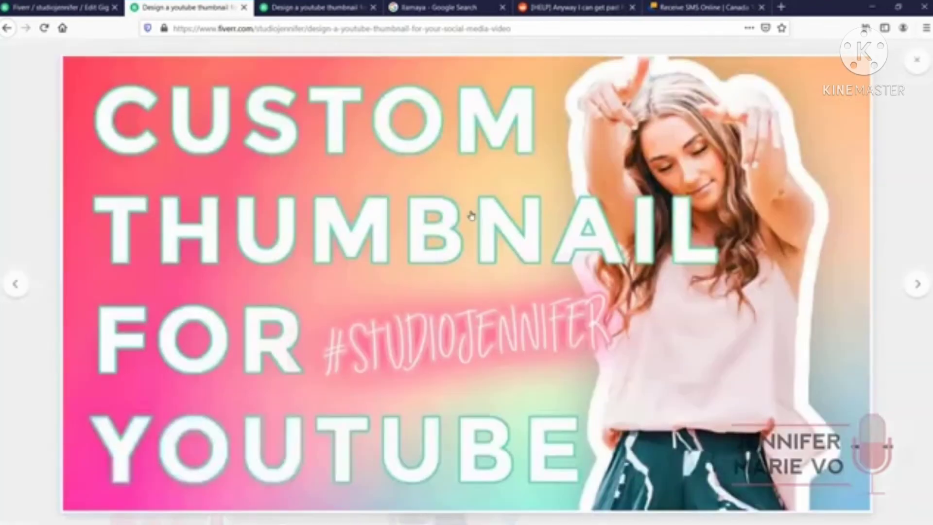
{"action": "left_click", "coordinate": [908, 62]}
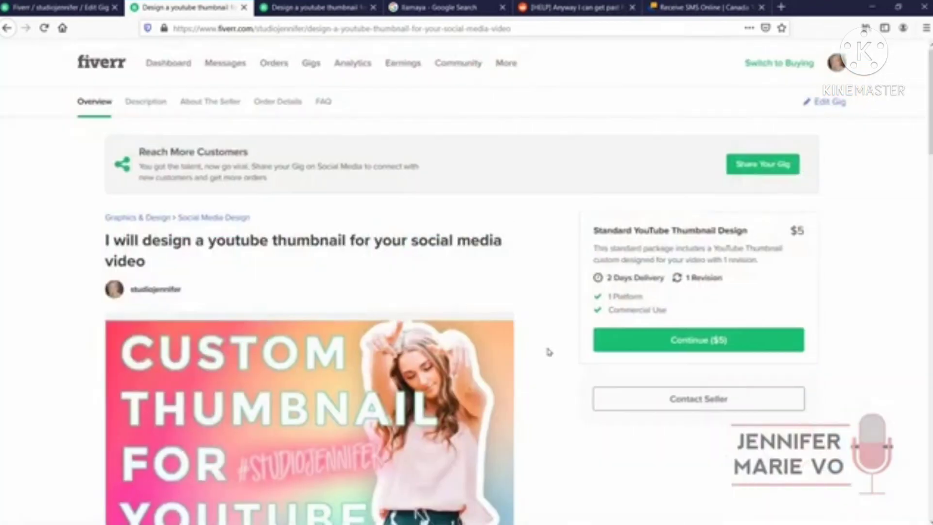
{"action": "scroll", "coordinate": [549, 351], "scroll_direction": "down", "scroll_amount": 3}
{"action": "left_click", "coordinate": [204, 457]}
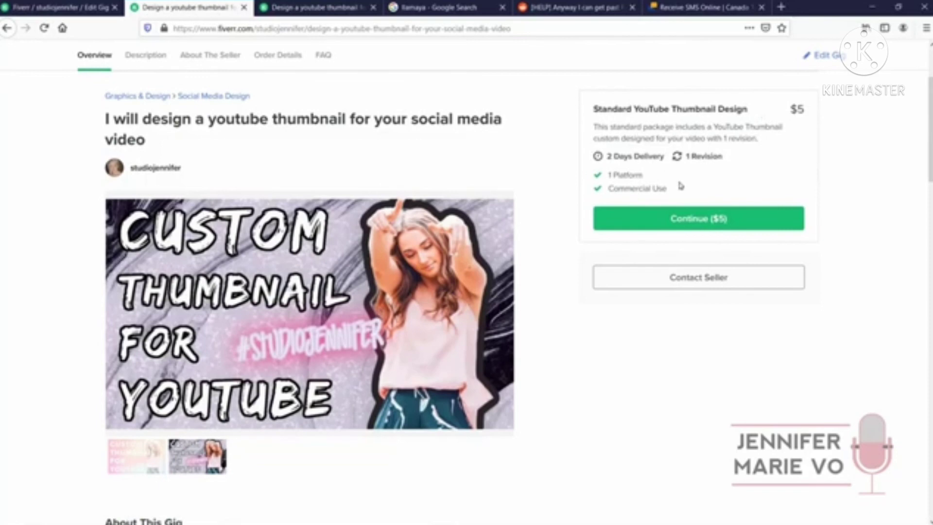
{"action": "scroll", "coordinate": [658, 377], "scroll_direction": "down", "scroll_amount": 7}
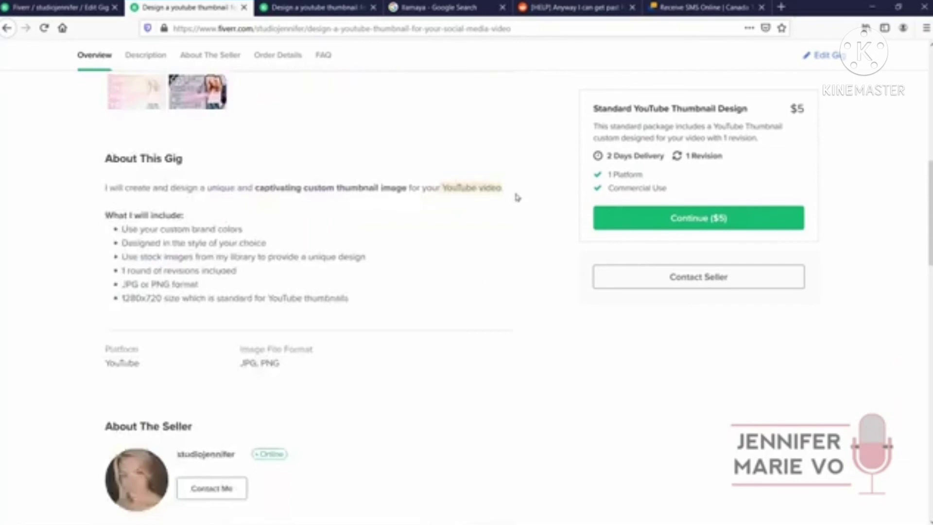
{"action": "scroll", "coordinate": [516, 197], "scroll_direction": "down", "scroll_amount": 7}
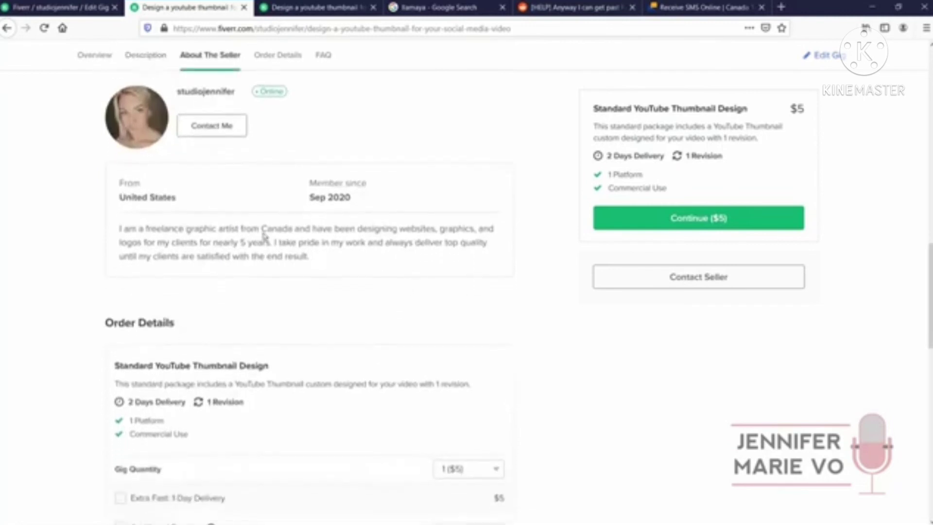
{"action": "scroll", "coordinate": [196, 225], "scroll_direction": "down", "scroll_amount": 1}
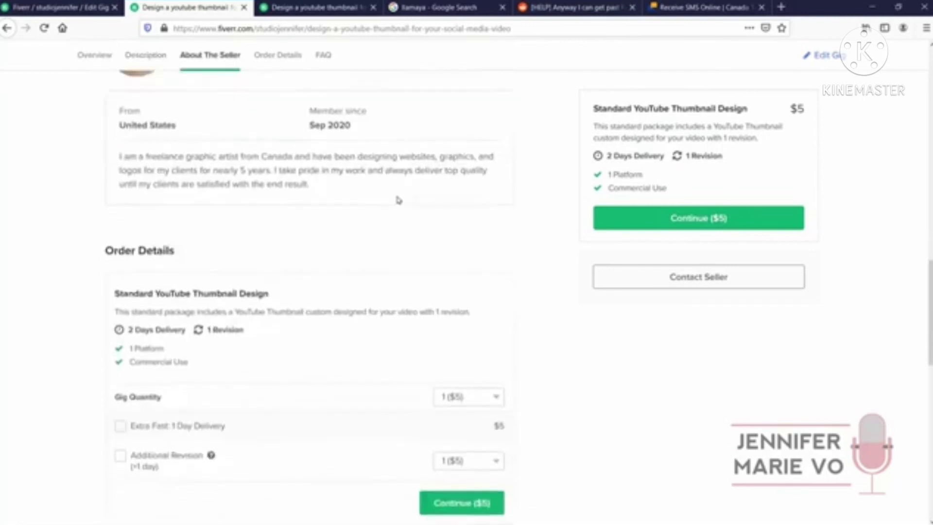
{"action": "scroll", "coordinate": [221, 215], "scroll_direction": "down", "scroll_amount": 1}
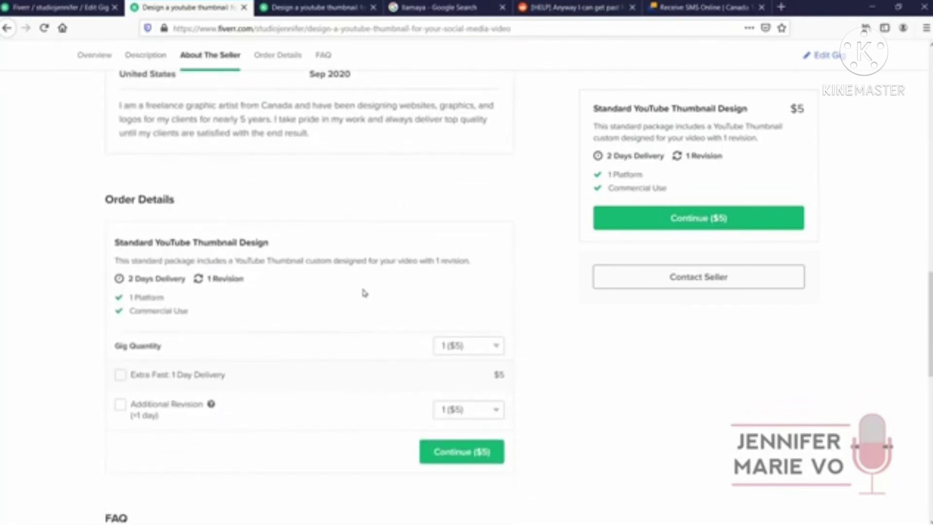
Set the gig quantity to 3 ($15), expand the sample thumbnails FAQ, and continue to checkout
{"action": "left_click", "coordinate": [497, 347]}
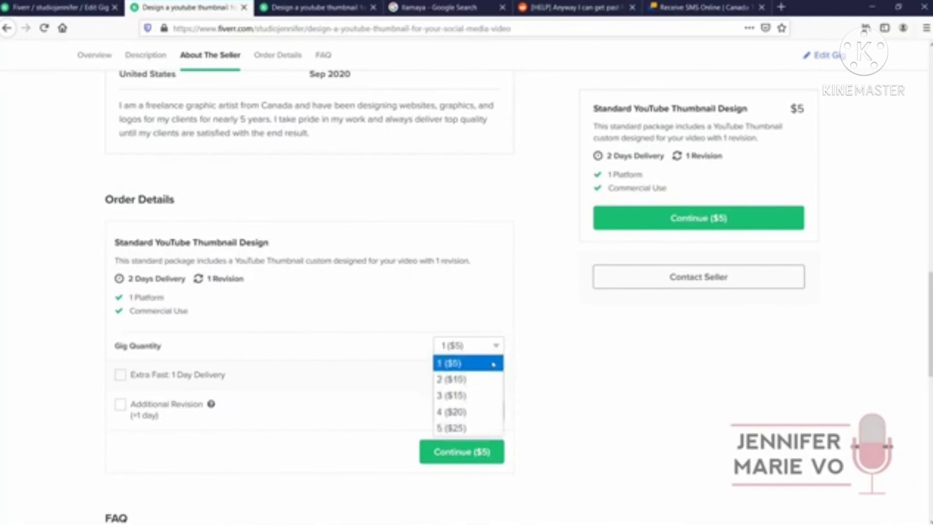
{"action": "left_click", "coordinate": [484, 395]}
{"action": "scroll", "coordinate": [548, 371], "scroll_direction": "down", "scroll_amount": 5}
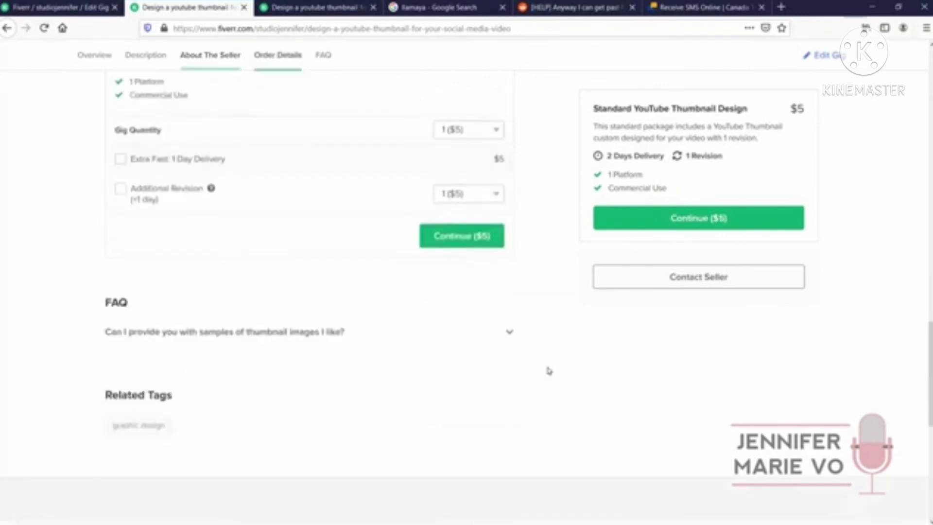
{"action": "left_click", "coordinate": [504, 310]}
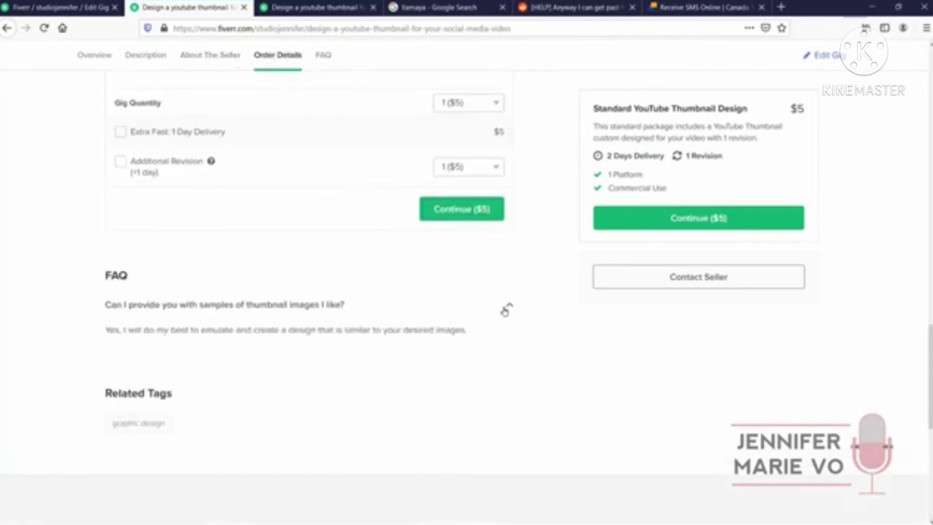
{"action": "scroll", "coordinate": [545, 407], "scroll_direction": "up", "scroll_amount": 5}
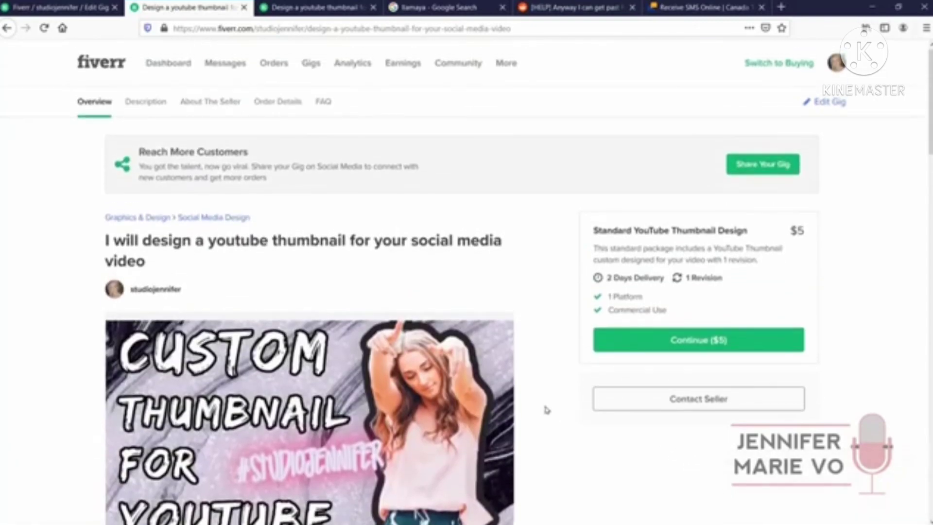
{"action": "scroll", "coordinate": [545, 410], "scroll_direction": "down", "scroll_amount": 2}
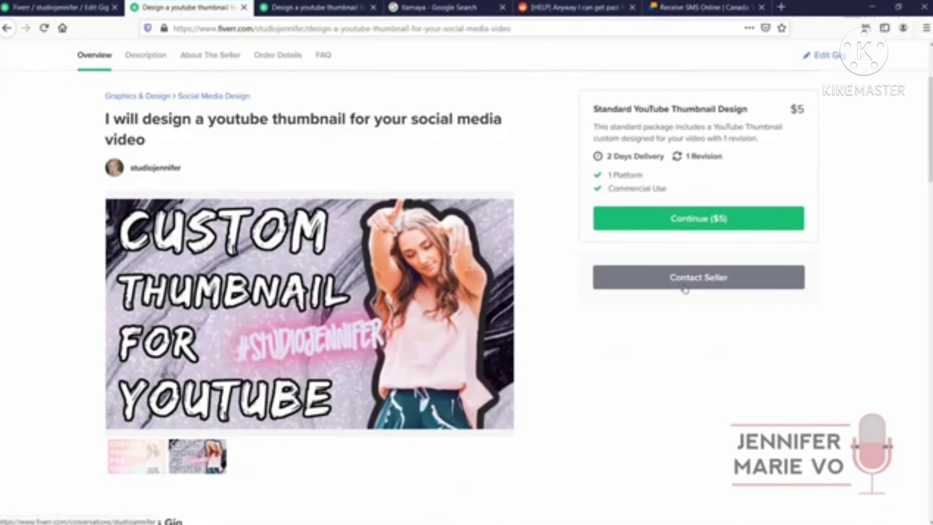
{"action": "left_click", "coordinate": [675, 231]}
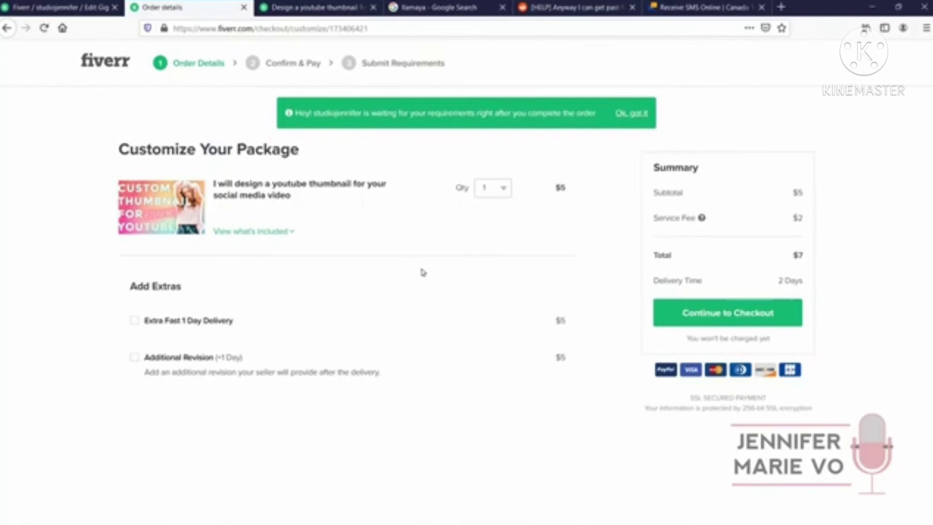
Back on the gig page, copy the gig's link from Share Your Gig
{"action": "left_click_drag", "start_coordinate": [302, 7], "coordinate": [199, 5]}
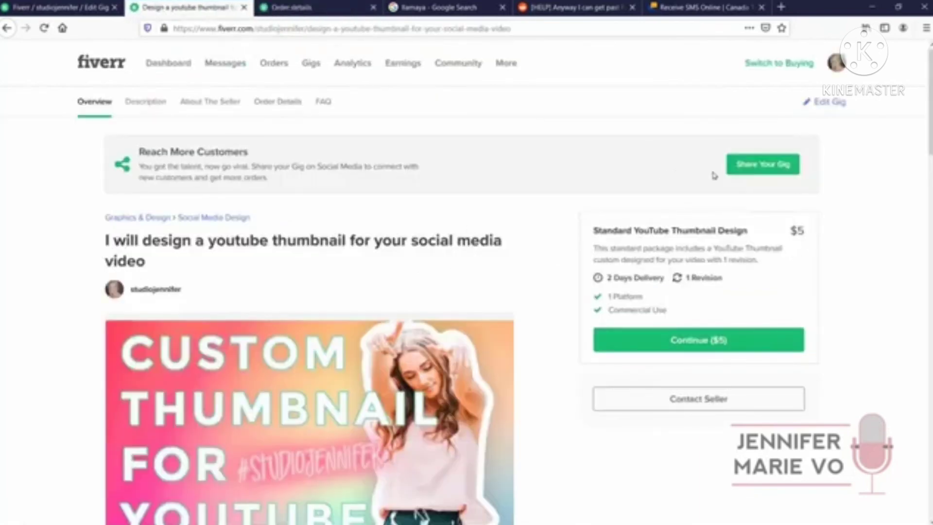
{"action": "left_click", "coordinate": [756, 174]}
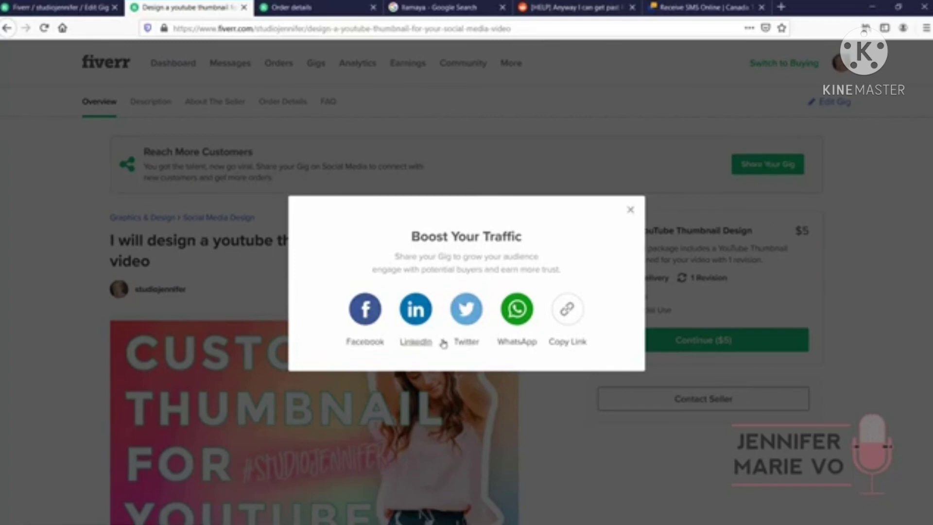
{"action": "left_click", "coordinate": [581, 347]}
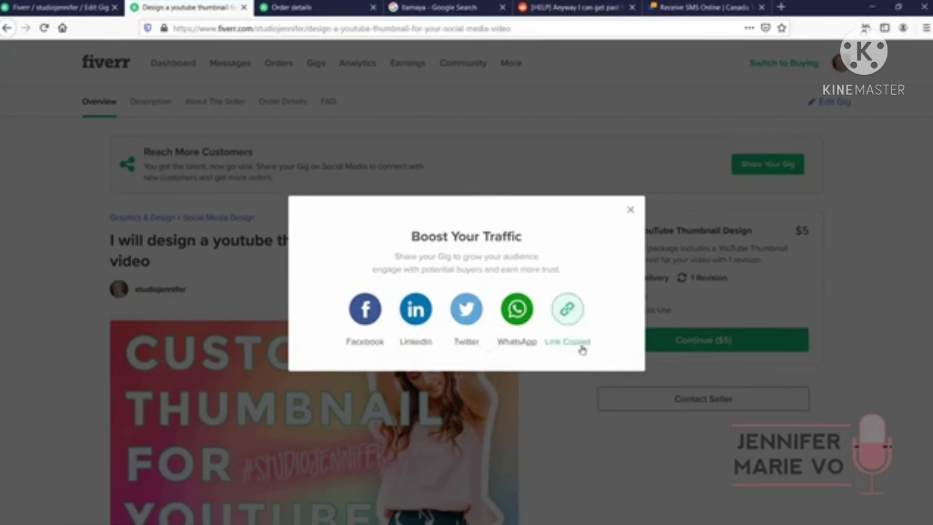